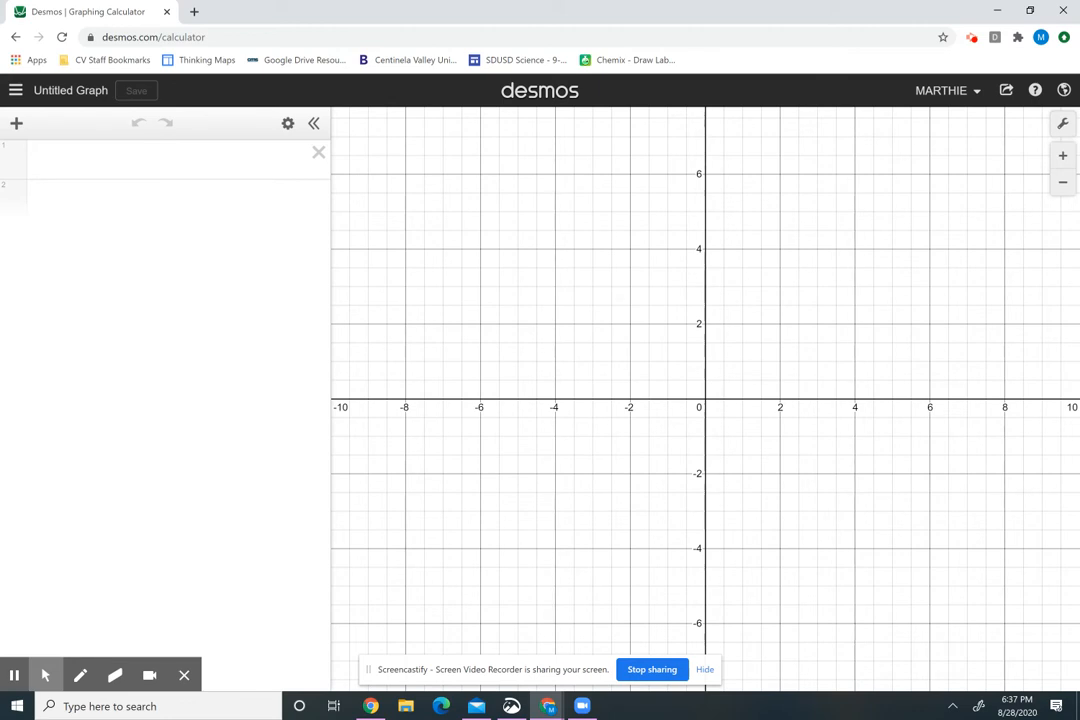
# Insert a table in the expression list and enter its first data point as x 1.5, y 2
pyautogui.moveTo(762, 367); pyautogui.dragTo(537, 423)
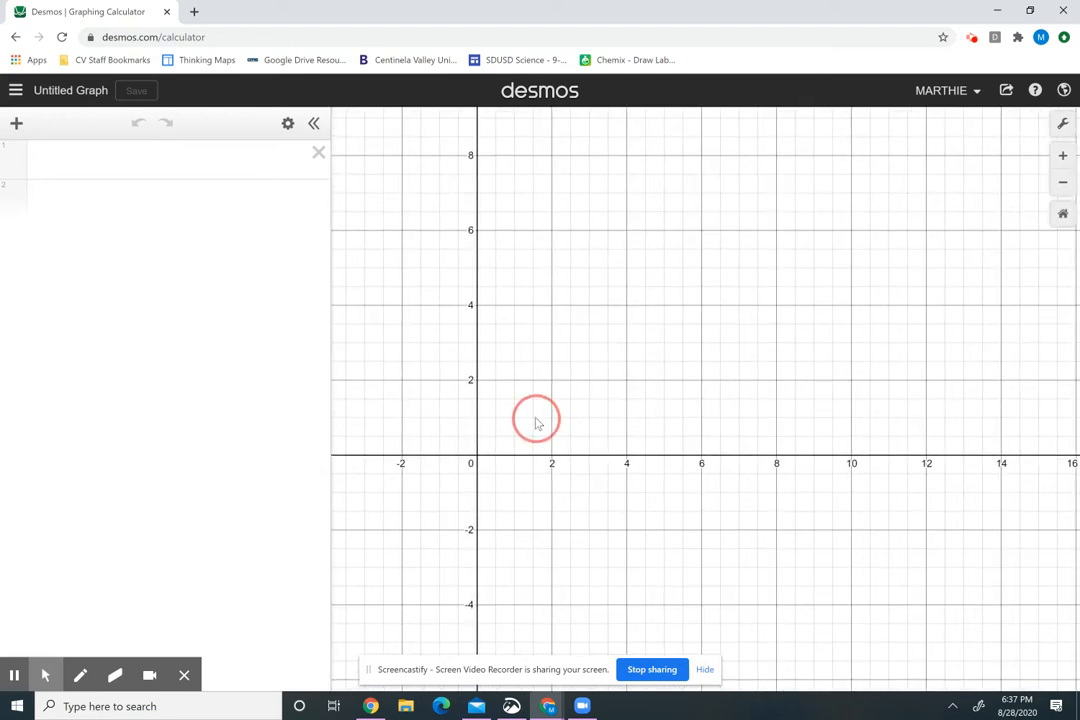
pyautogui.click(16, 124)
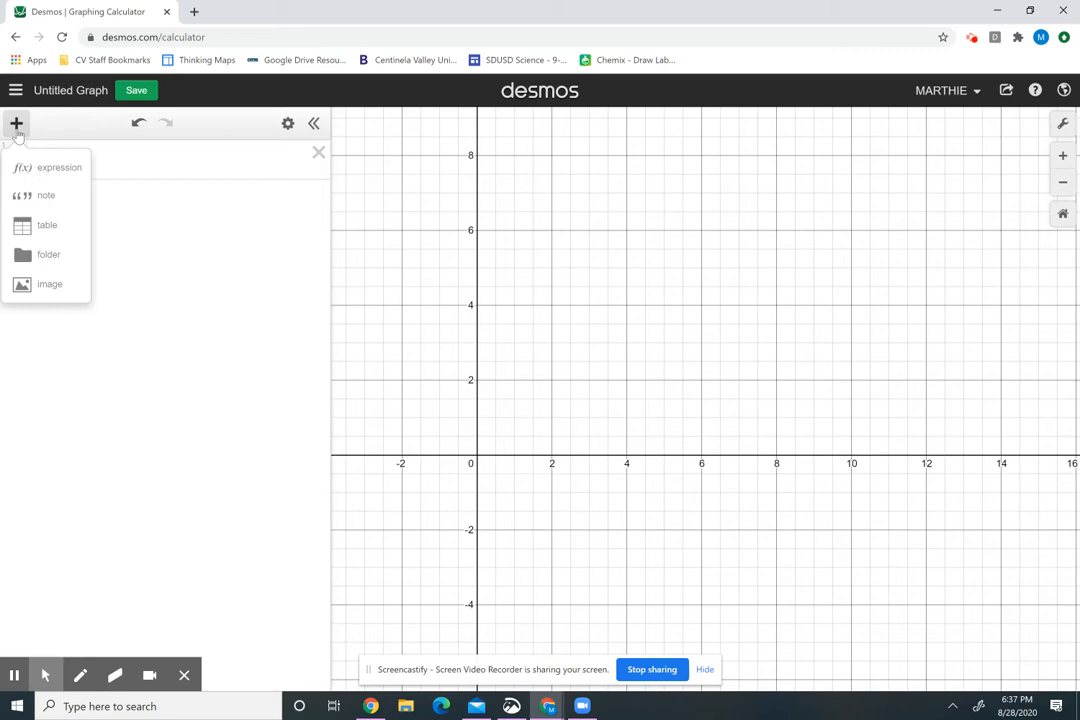
pyautogui.click(37, 226)
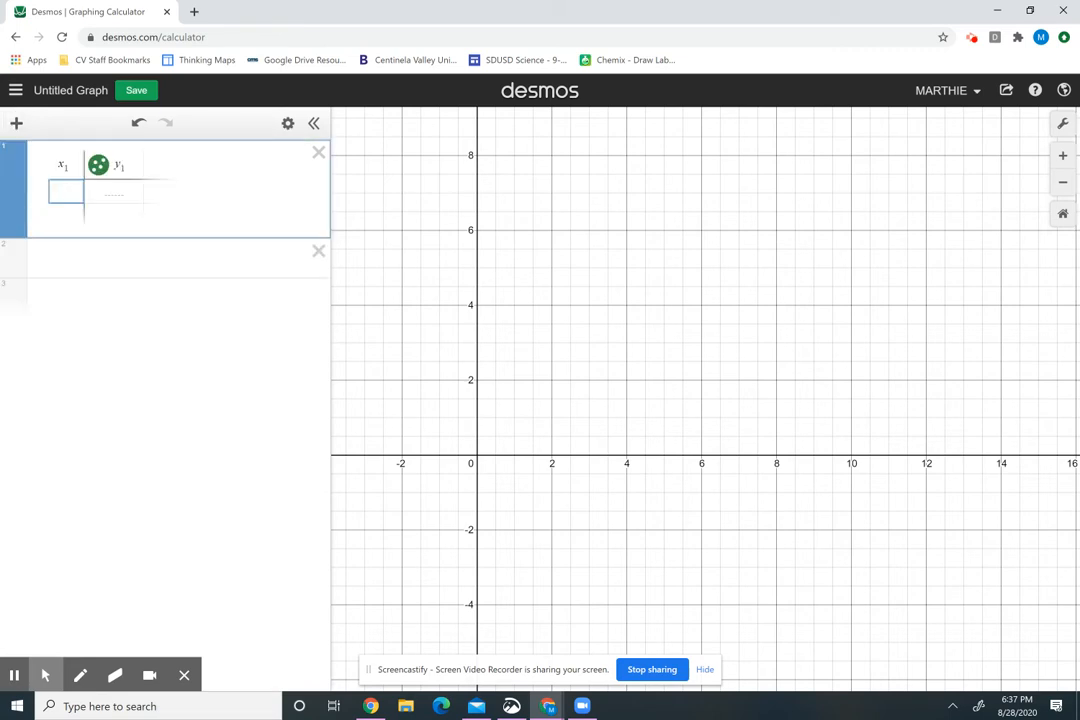
pyautogui.click(66, 188)
pyautogui.write('1.3')
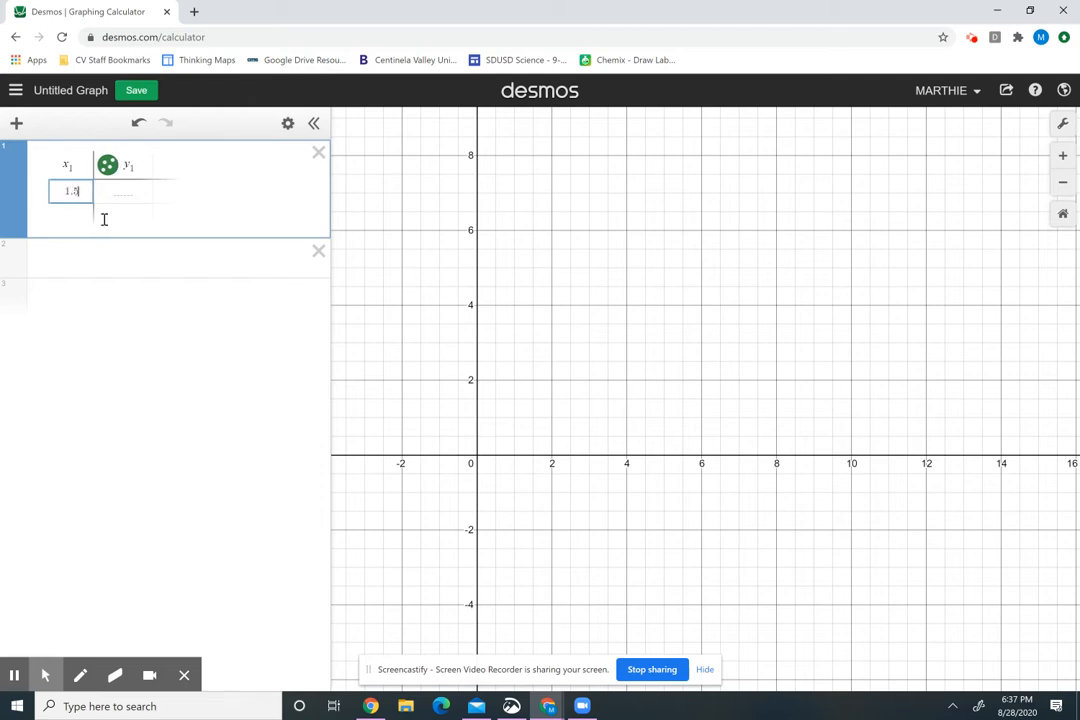
pyautogui.click(121, 193)
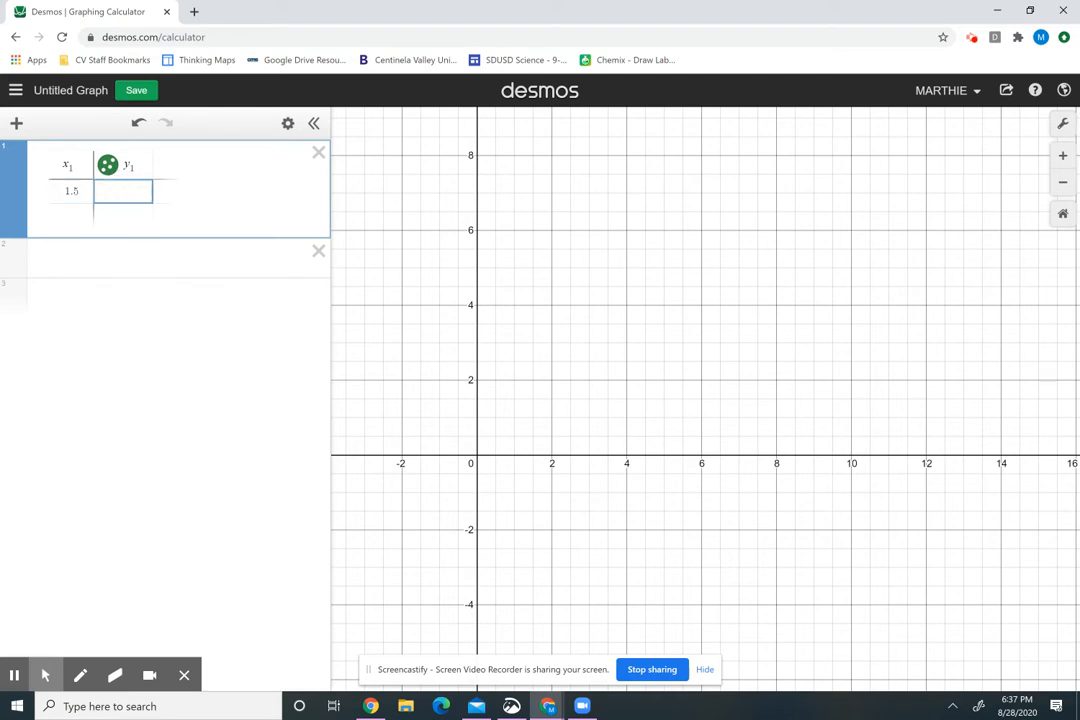
pyautogui.write('2')
# Add a second data point to the table with x 3.5 and y 6
pyautogui.click(73, 216)
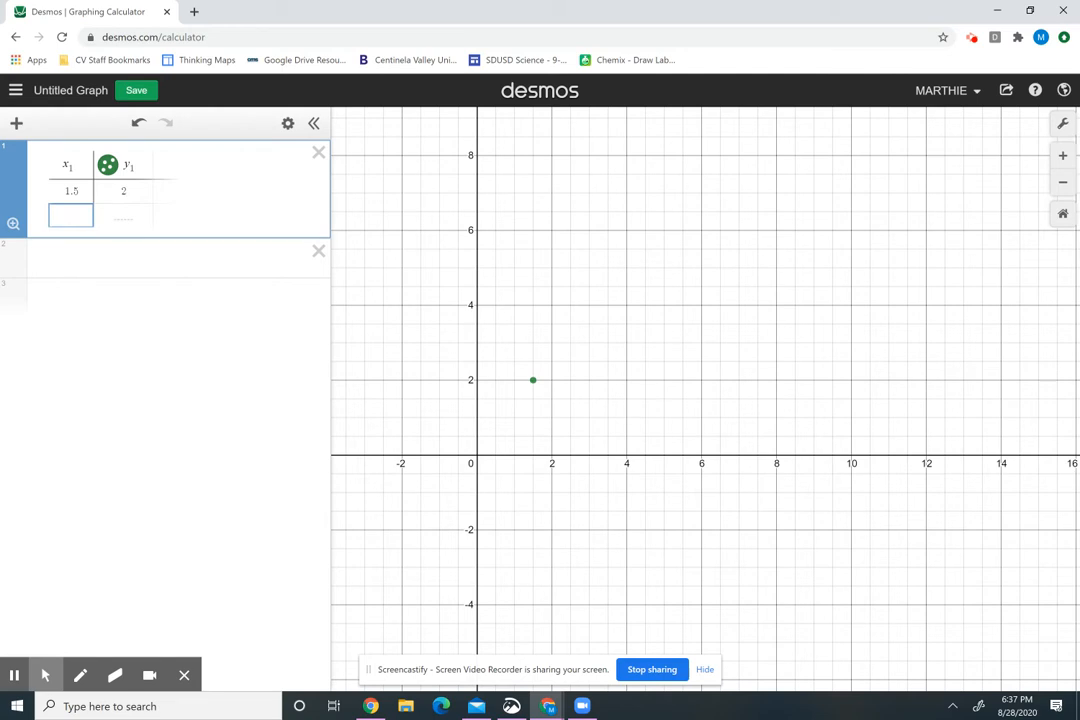
pyautogui.write('3.5')
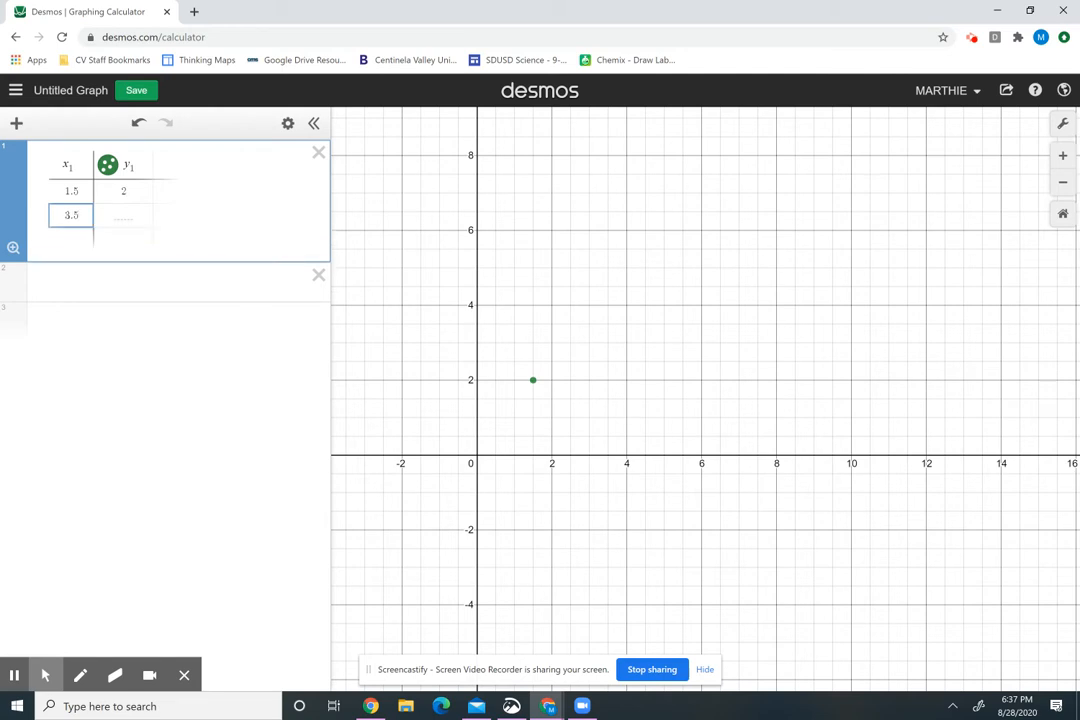
pyautogui.press('Tab')
pyautogui.write('6')
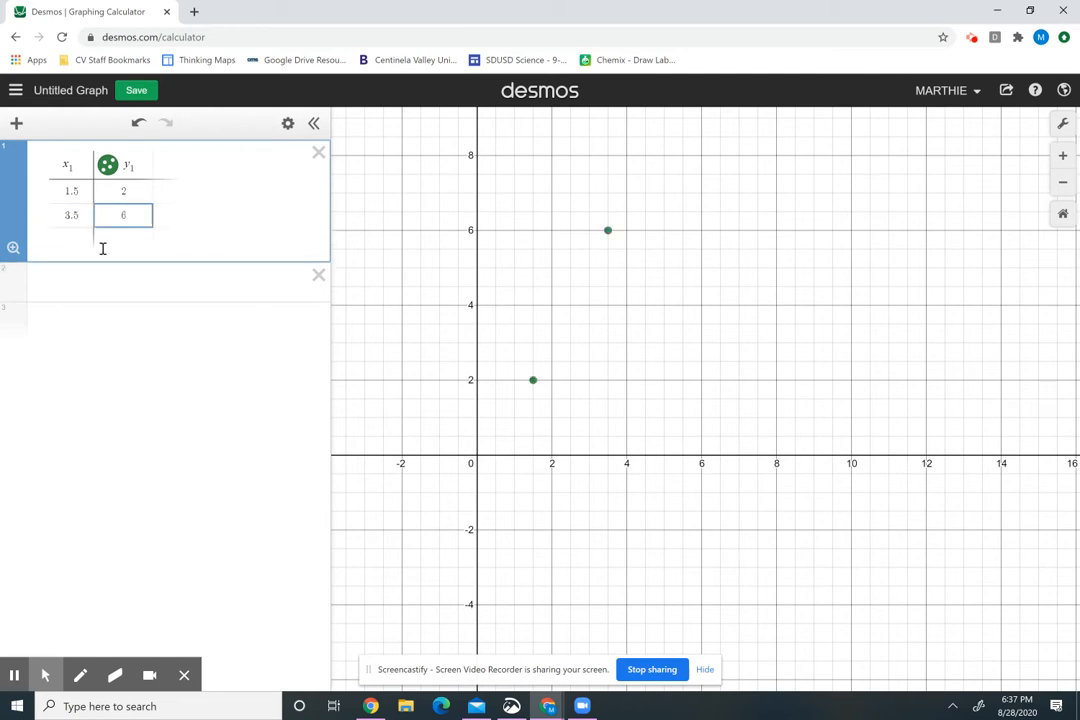
pyautogui.click(66, 240)
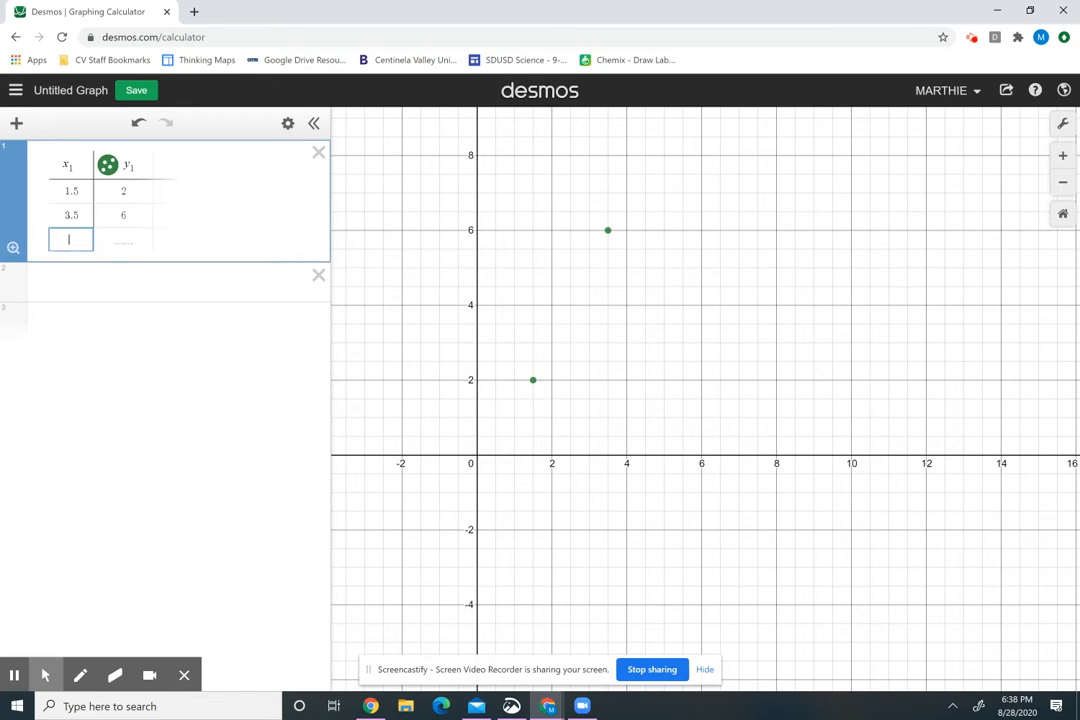
# In a new browser tab, open Canvas and the first 20-21 Chemistry A/UC course's Measuring Mass and Volume Part 2 assignment from Today's Work Checklist
pyautogui.click(194, 12)
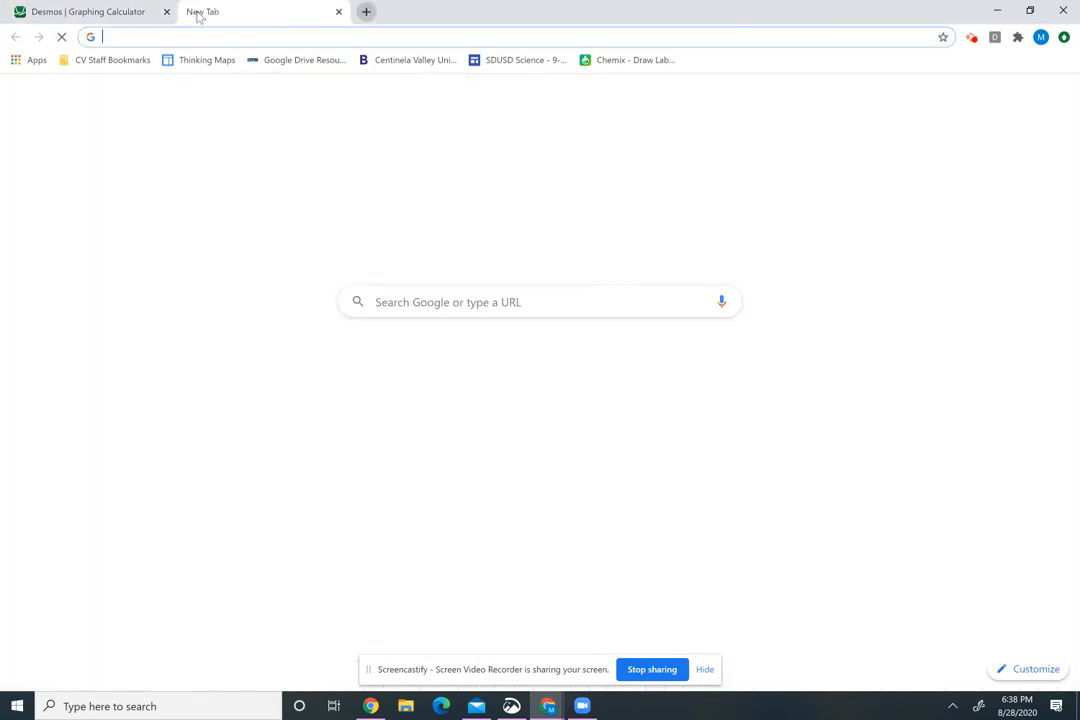
pyautogui.click(387, 395)
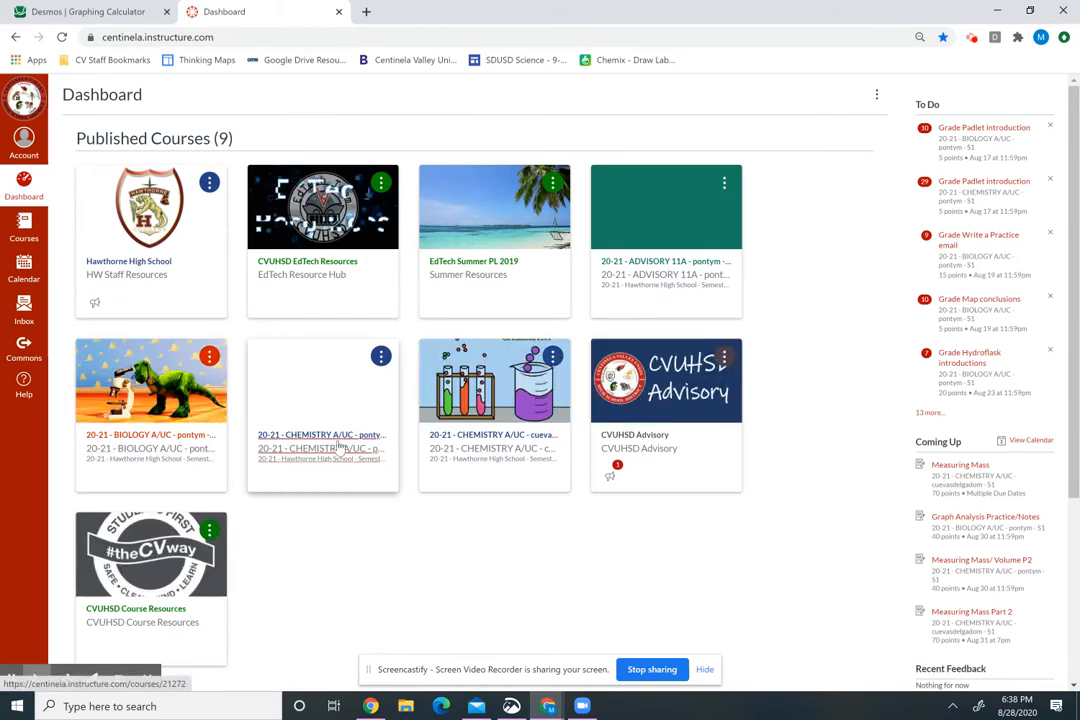
pyautogui.click(341, 449)
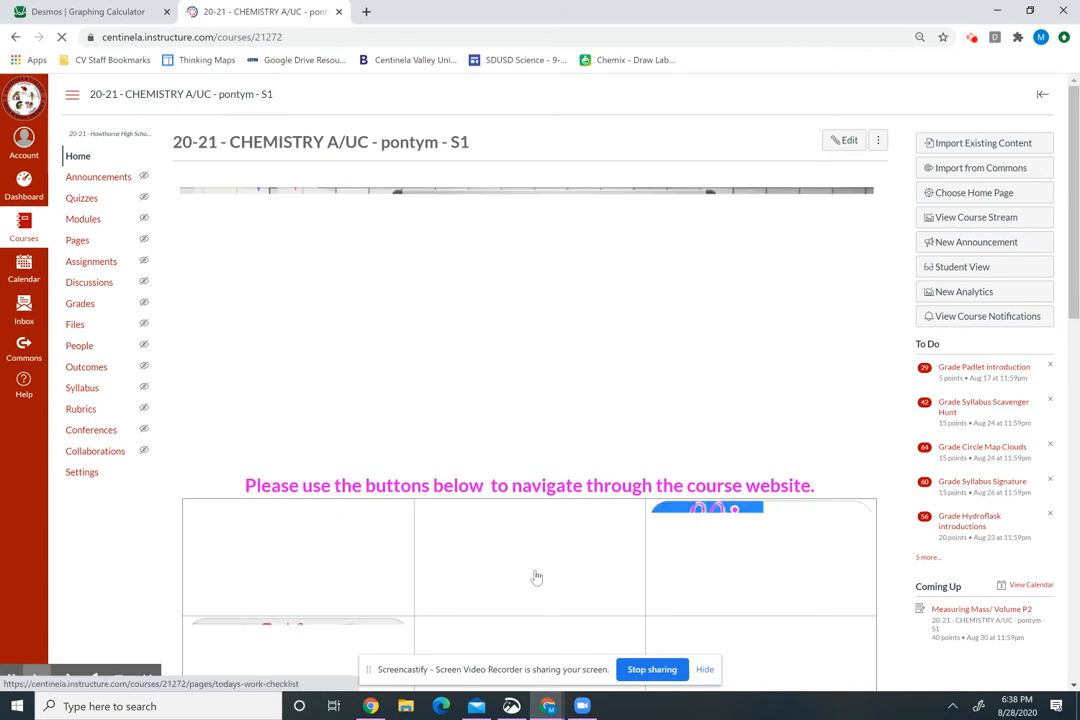
pyautogui.click(537, 577)
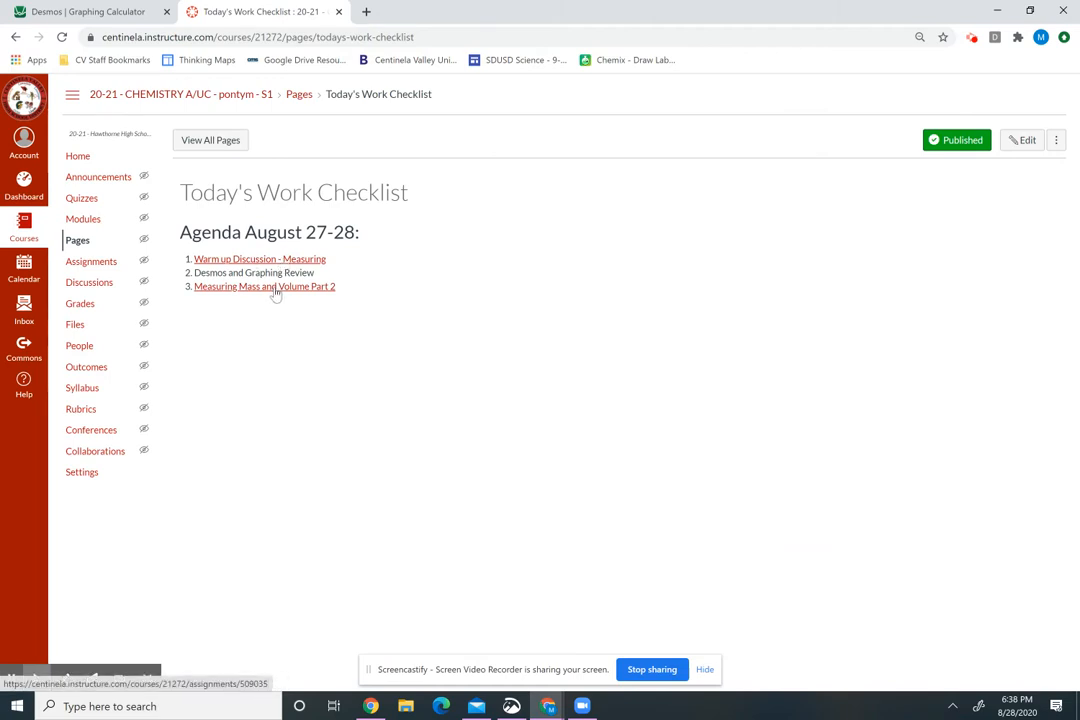
pyautogui.click(276, 288)
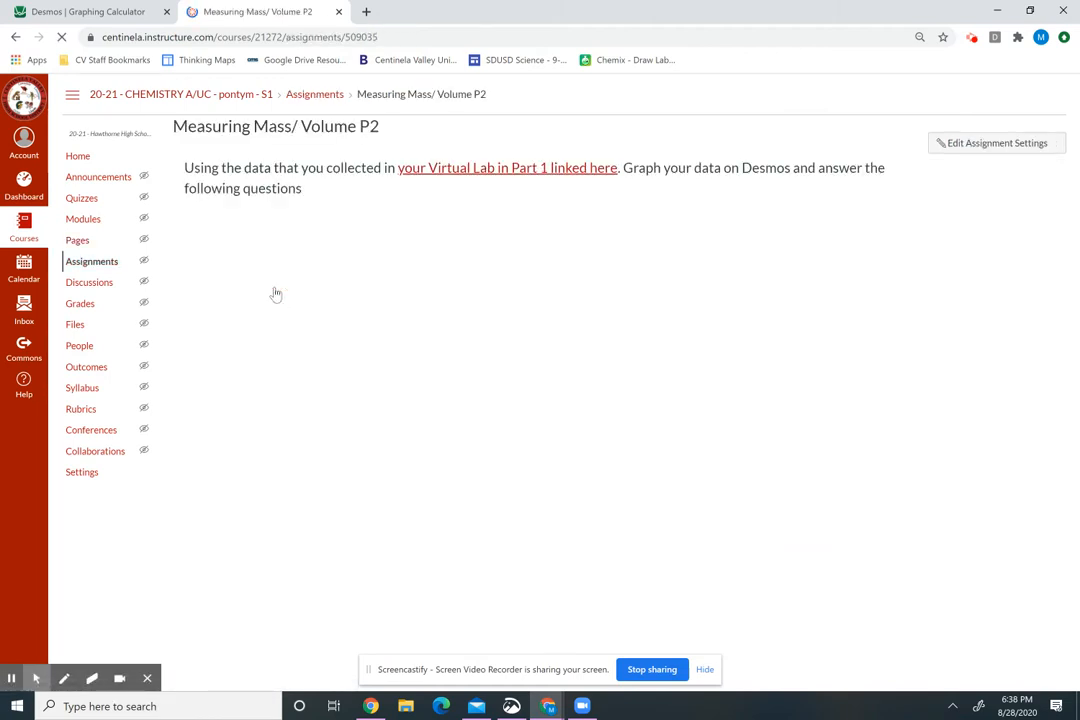
# Go to the linked Part 1 Measuring Mass assignment and open the virtual lab from its document
pyautogui.click(512, 170)
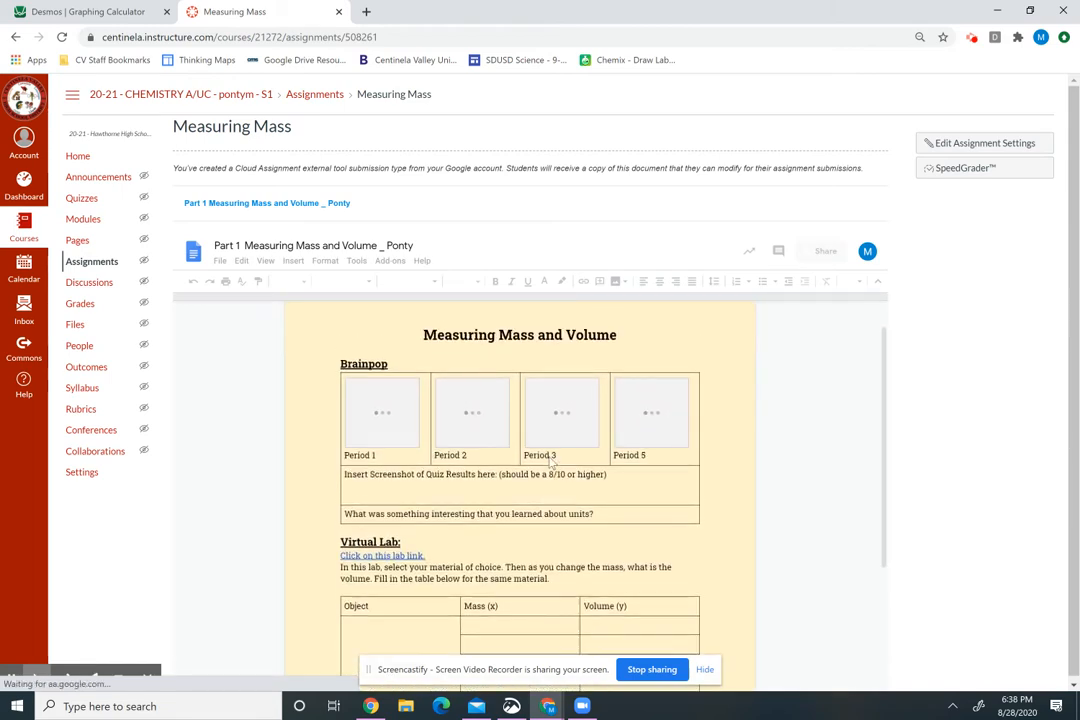
pyautogui.scroll(-2, 428, 552)
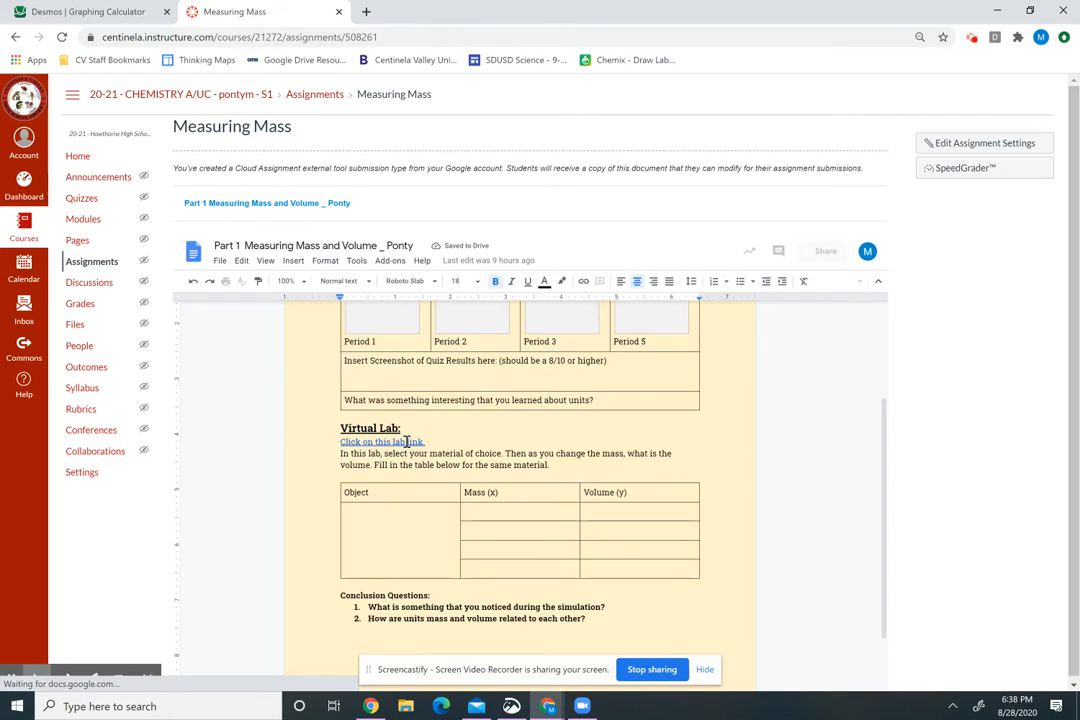
pyautogui.rightClick(407, 442)
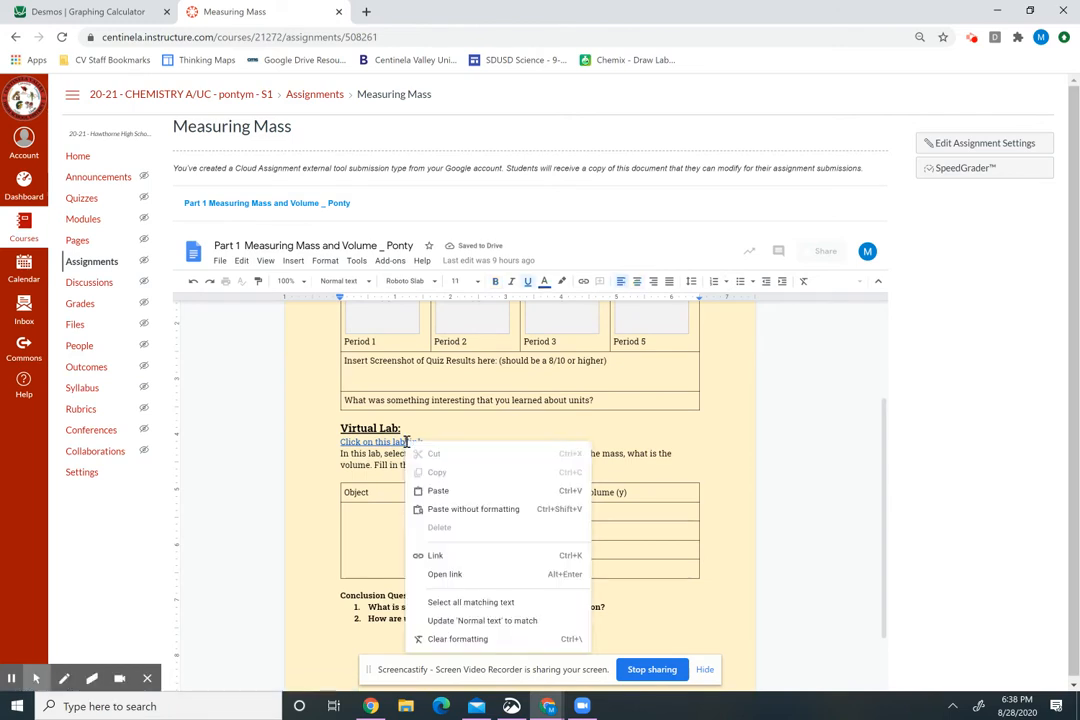
pyautogui.click(457, 576)
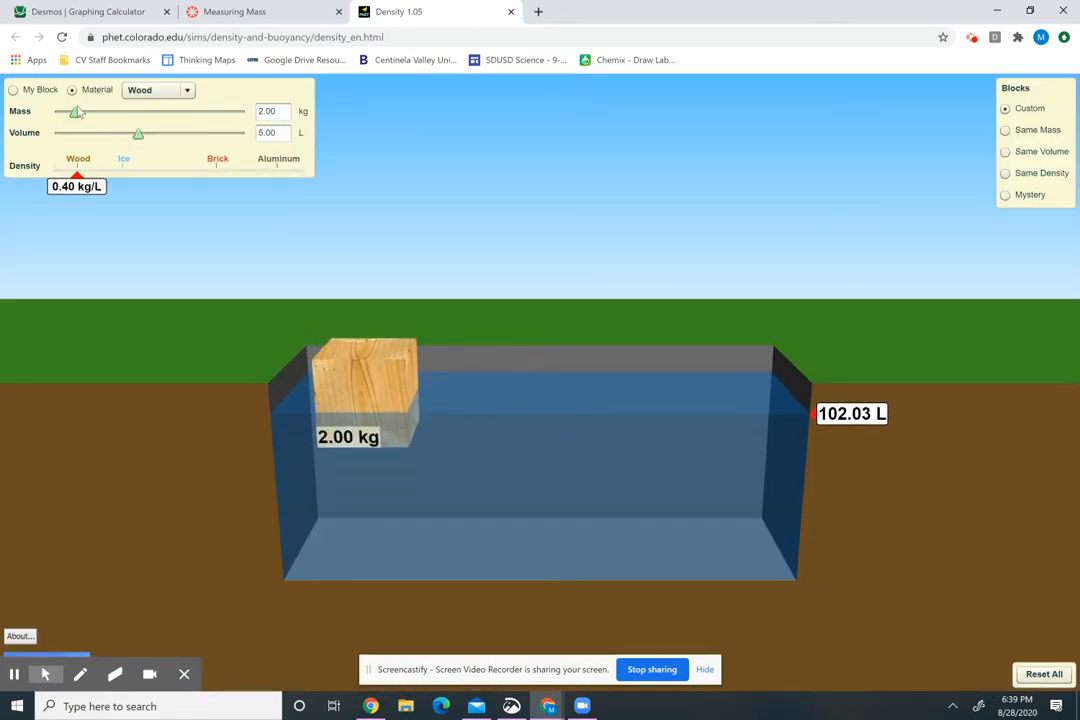
# Raise the wood block's mass to about 3.39 kg and 6.05 kg, look through the material choices, and return to the Measuring Mass assignment
pyautogui.moveTo(78, 112); pyautogui.dragTo(143, 118)
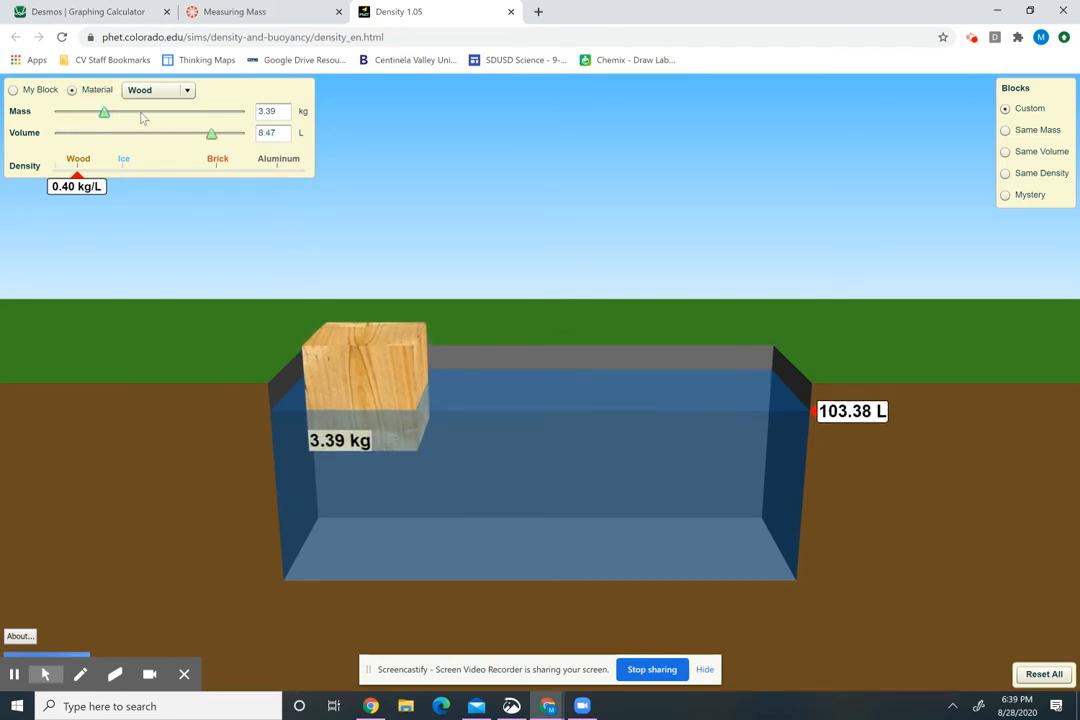
pyautogui.click(142, 113)
pyautogui.click(162, 112)
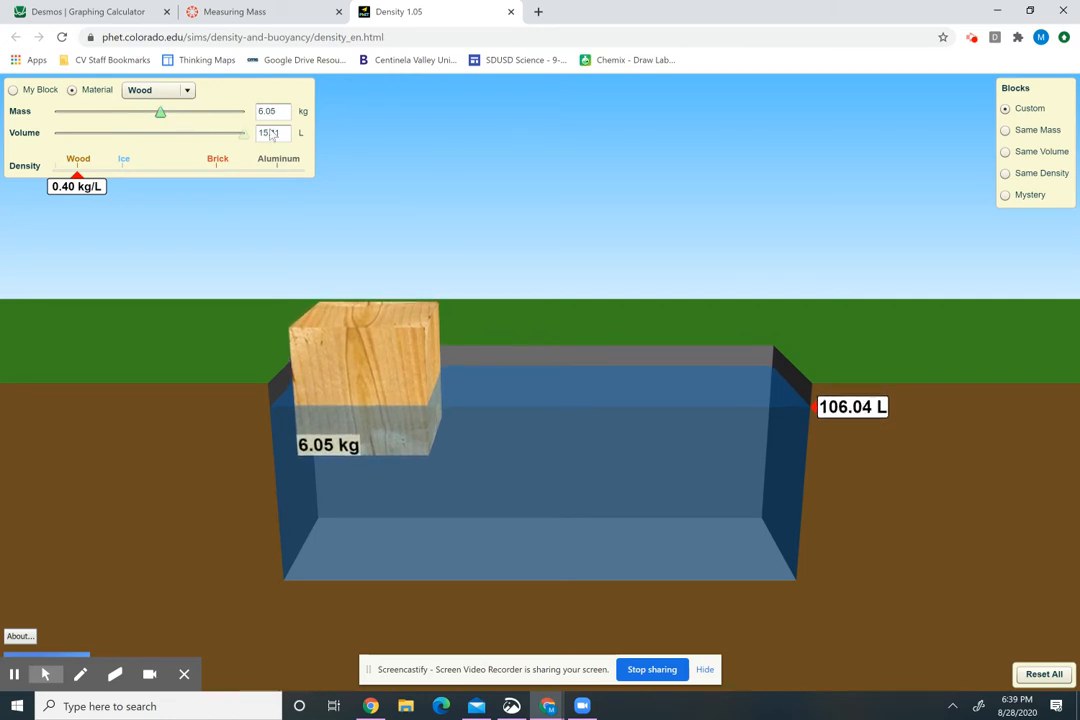
pyautogui.click(187, 90)
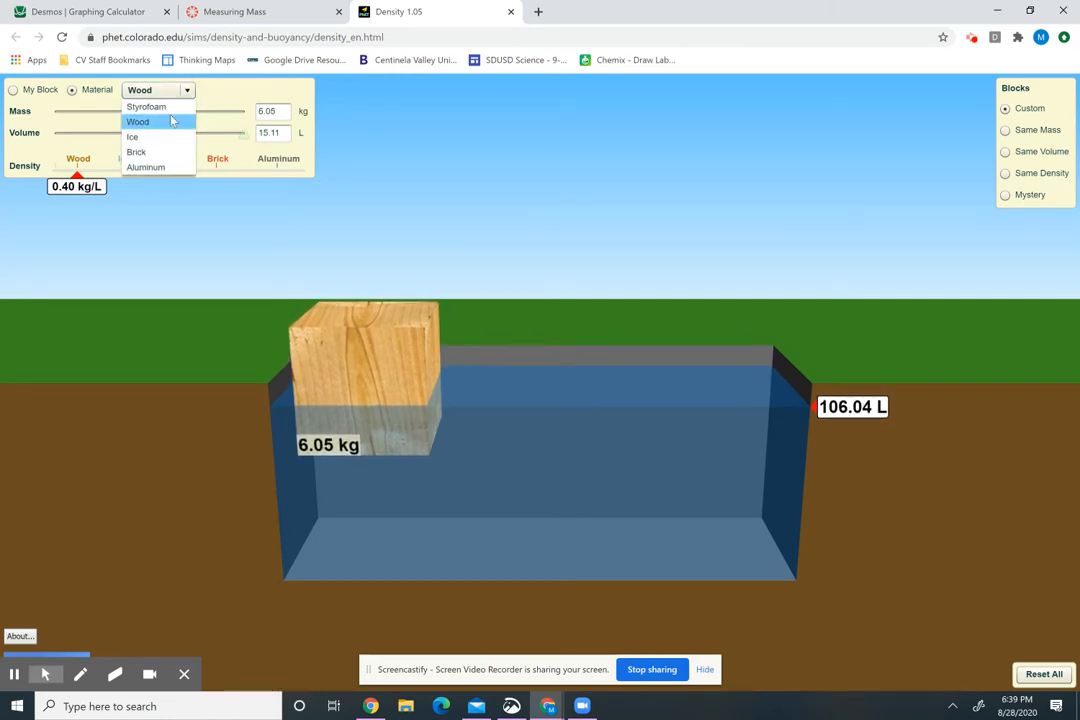
pyautogui.click(233, 12)
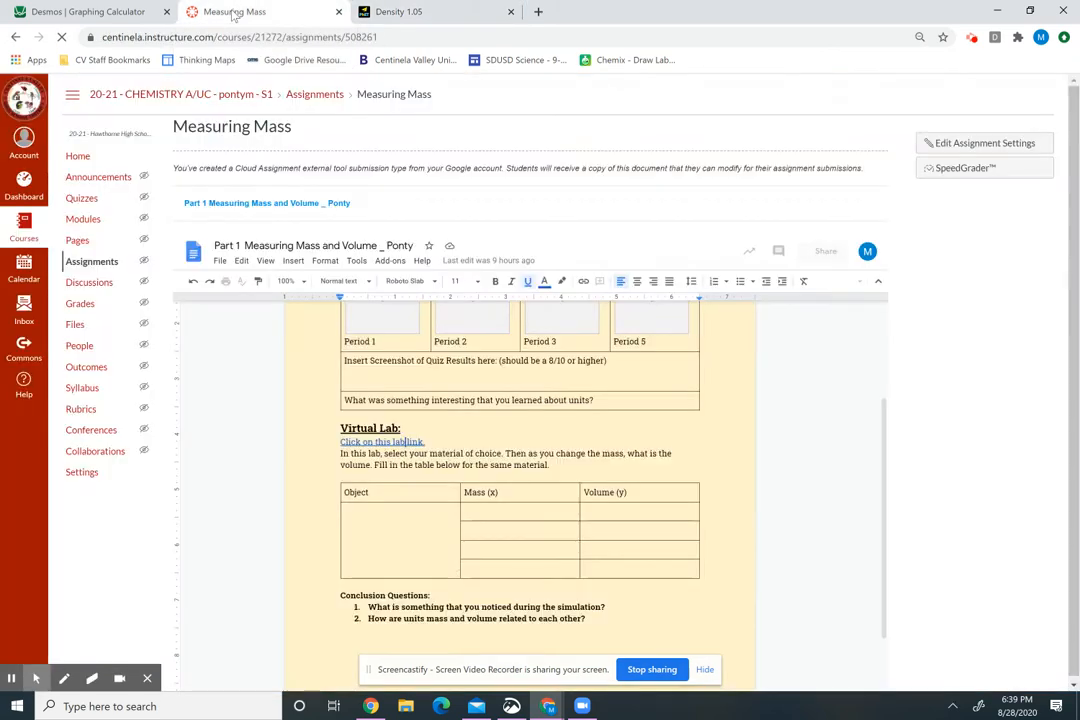
# Switch back to the Desmos graph and add the data points (4.5, 8) and (5.5, 10) to the table
pyautogui.click(104, 13)
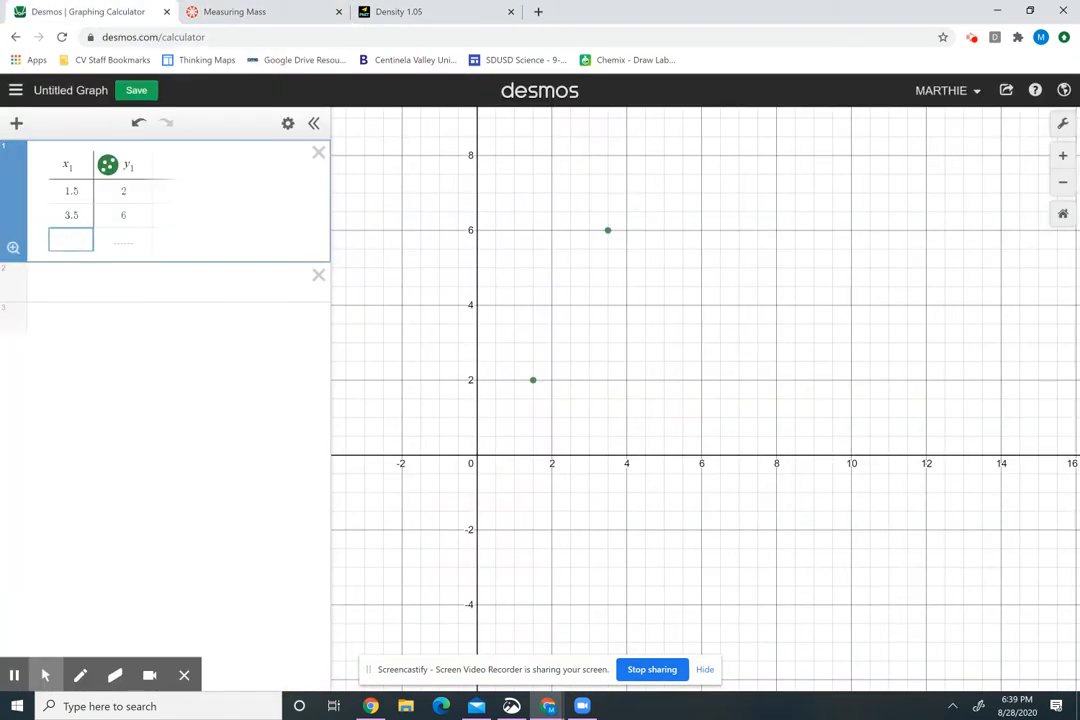
pyautogui.write('4.5')
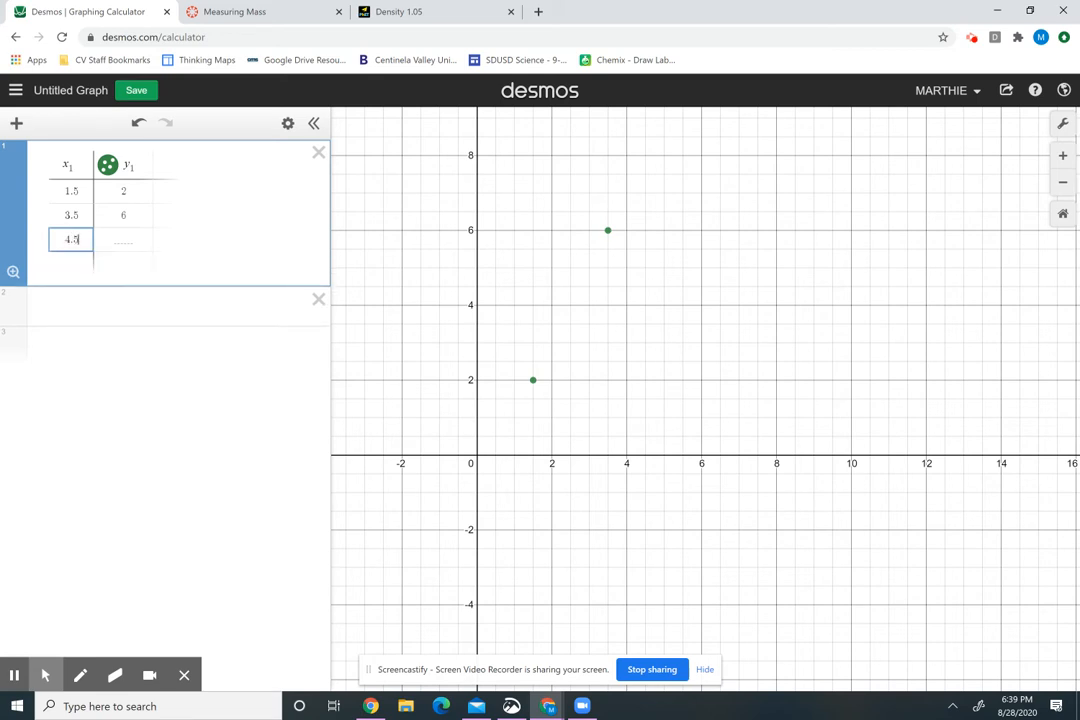
pyautogui.press('Tab')
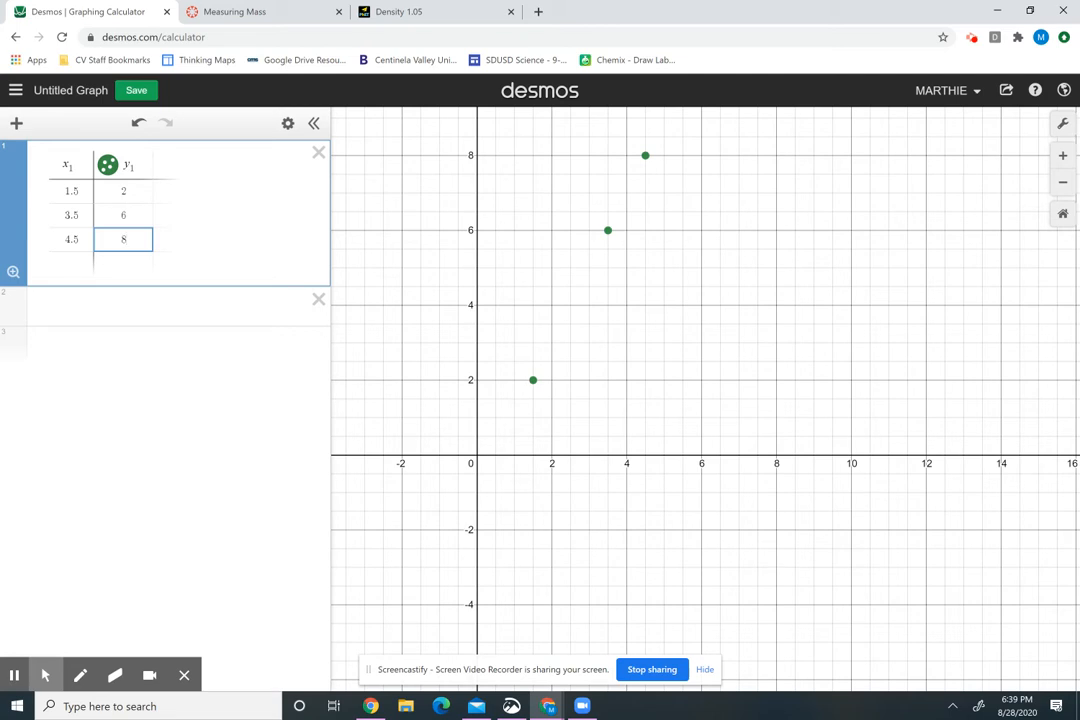
pyautogui.click(75, 265)
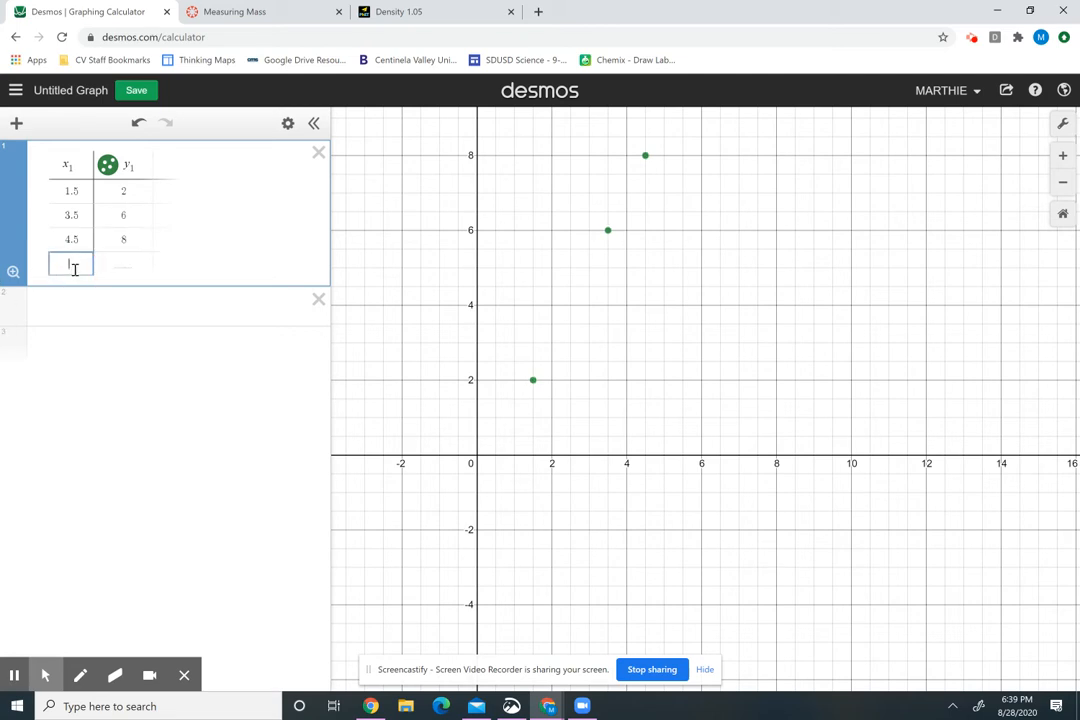
pyautogui.write('5.5')
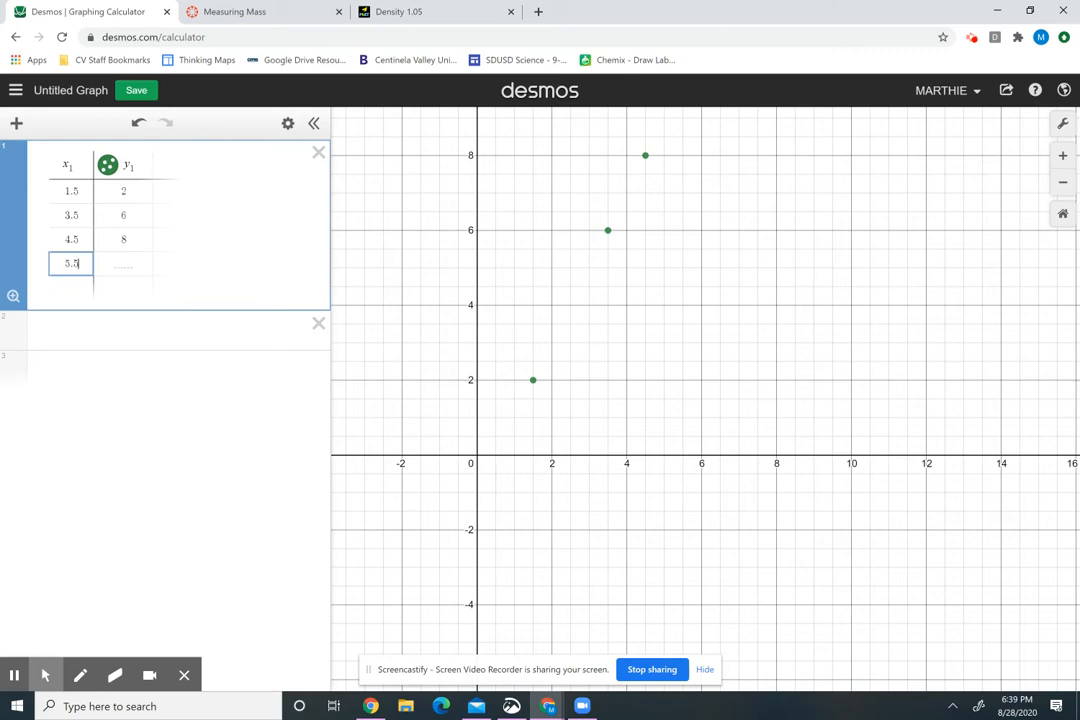
pyautogui.click(122, 263)
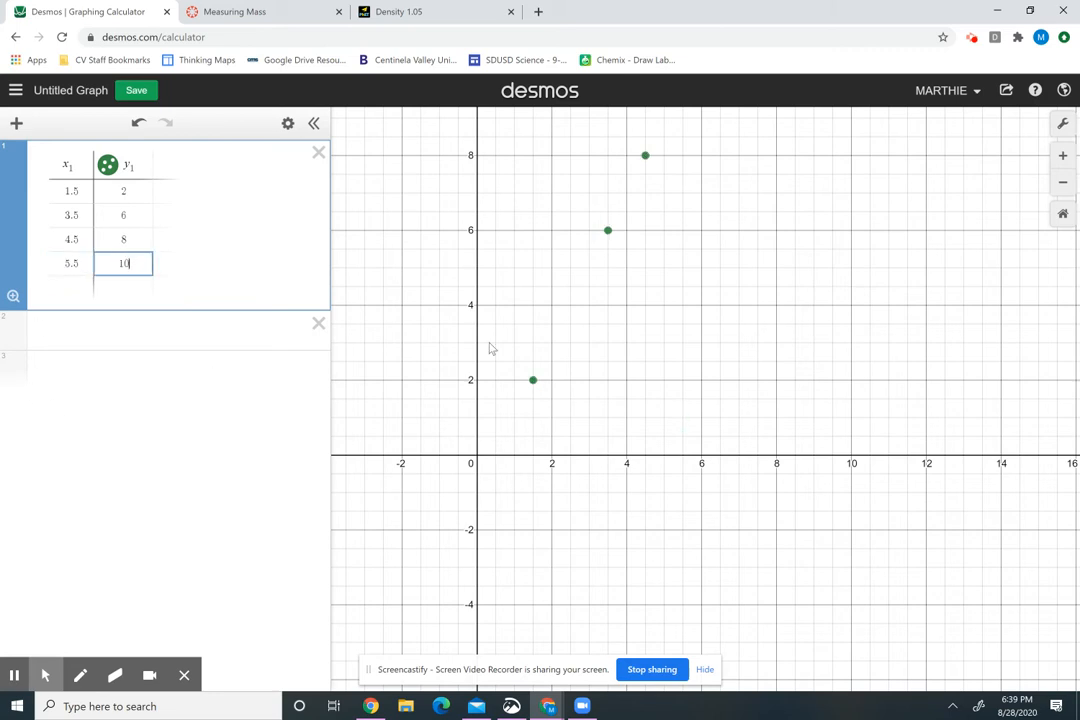
# Set the x-axis upper limit to 17 in the graph settings
pyautogui.moveTo(745, 330); pyautogui.dragTo(693, 413)
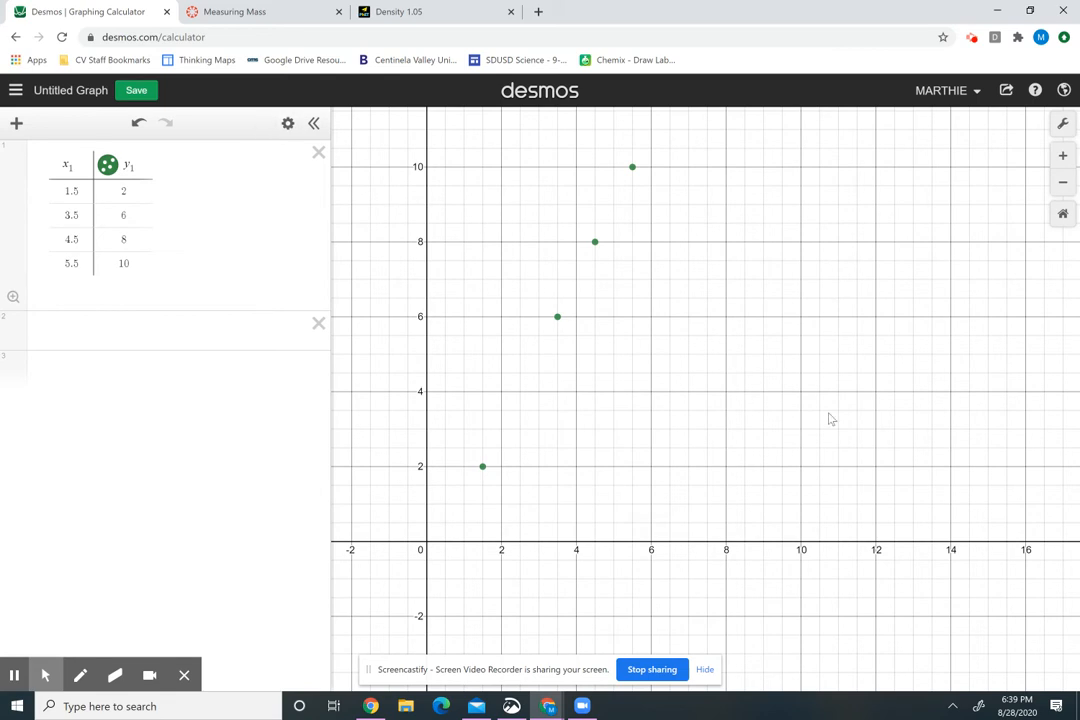
pyautogui.moveTo(827, 417); pyautogui.dragTo(815, 473)
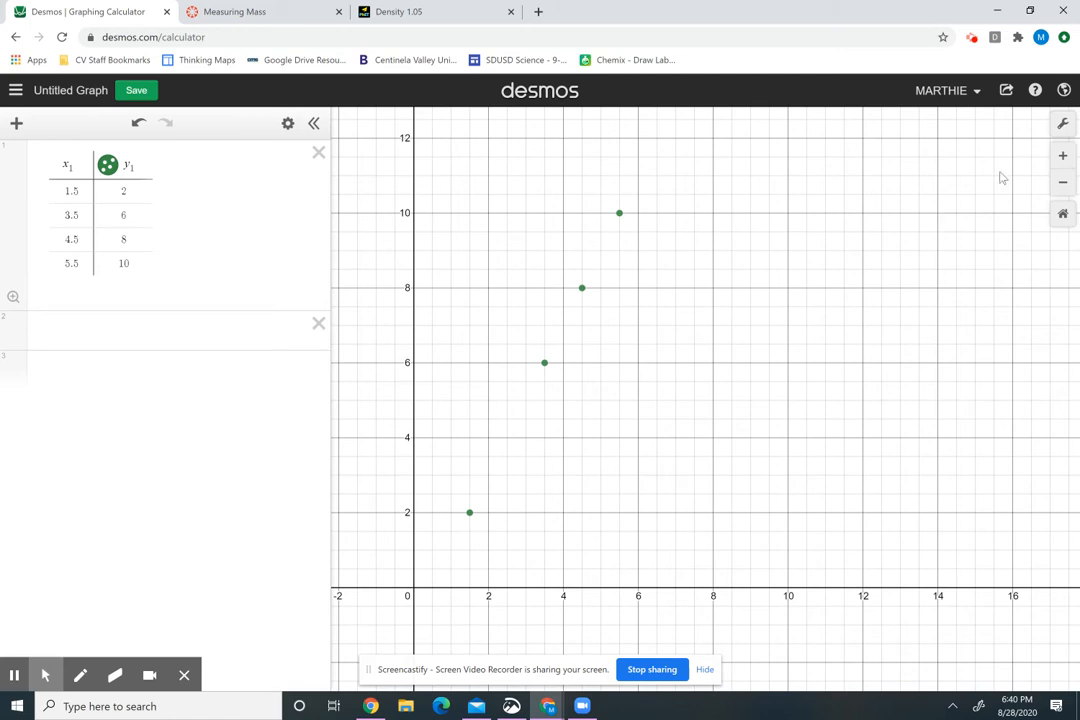
pyautogui.click(1064, 124)
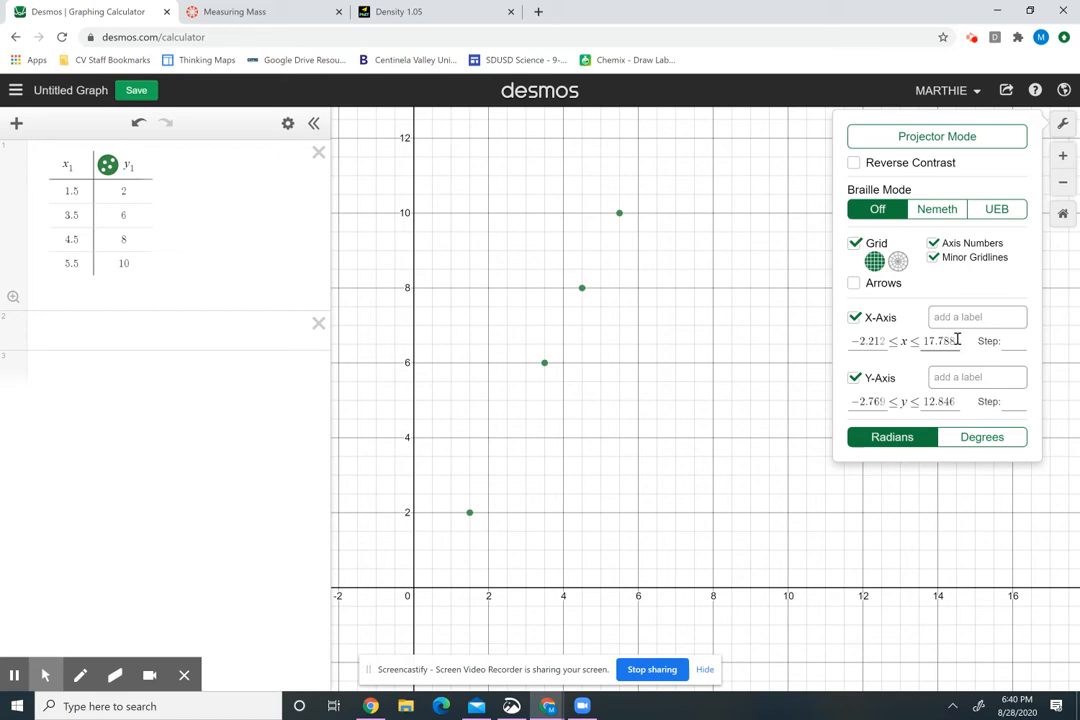
pyautogui.press('BackSpace')
pyautogui.write('1')
pyautogui.press('Delete')
pyautogui.press('Delete')
pyautogui.press('Delete')
pyautogui.press('Delete')
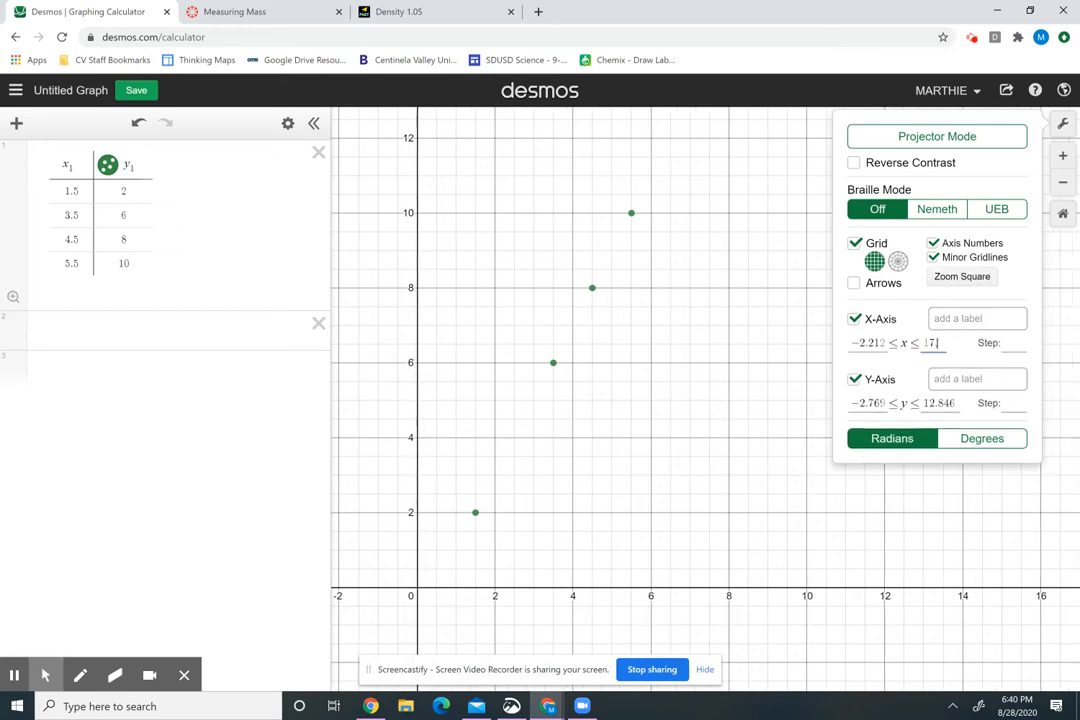
# Set the y-axis upper limit to 18 and close the graph settings
pyautogui.click(958, 404)
pyautogui.press('BackSpace')
pyautogui.press('BackSpace')
pyautogui.press('BackSpace')
pyautogui.press('BackSpace')
pyautogui.press('BackSpace')
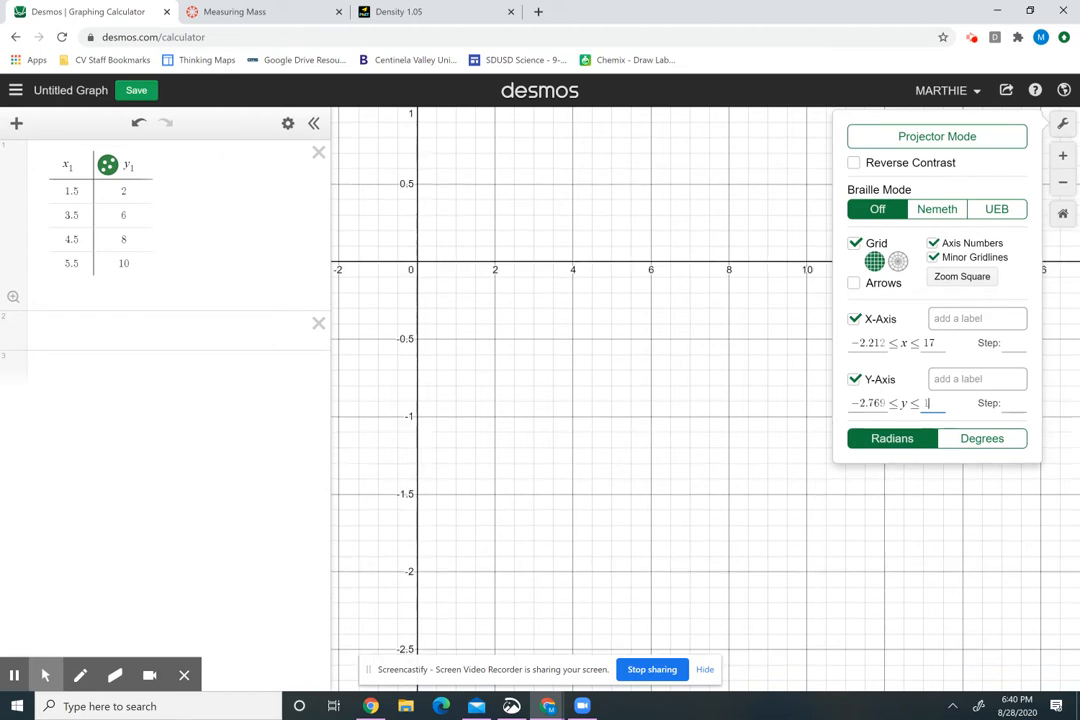
pyautogui.write('8')
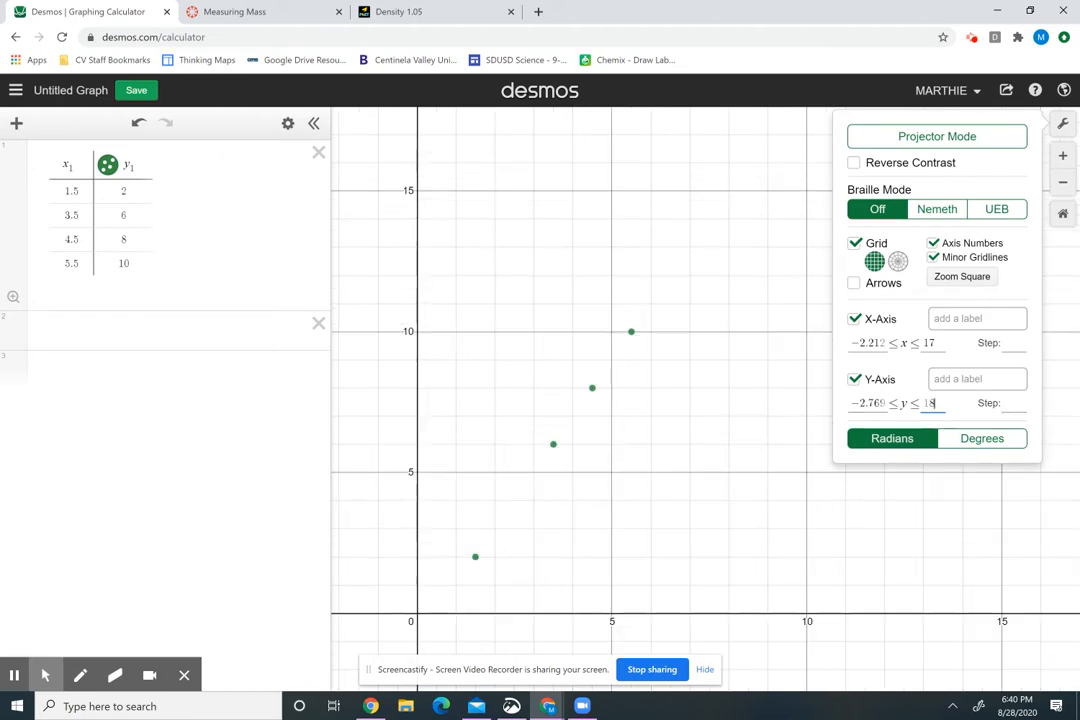
pyautogui.click(735, 471)
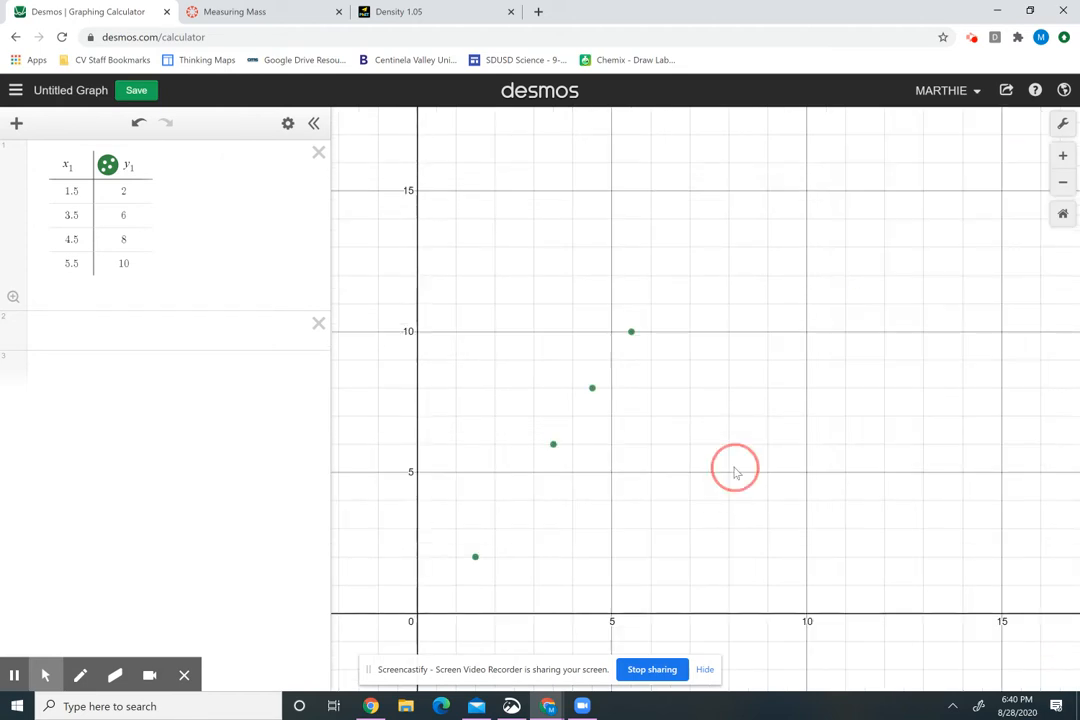
# Set the y-axis upper limit to 8 and shift the graph area so all four plotted points are in view
pyautogui.click(1064, 128)
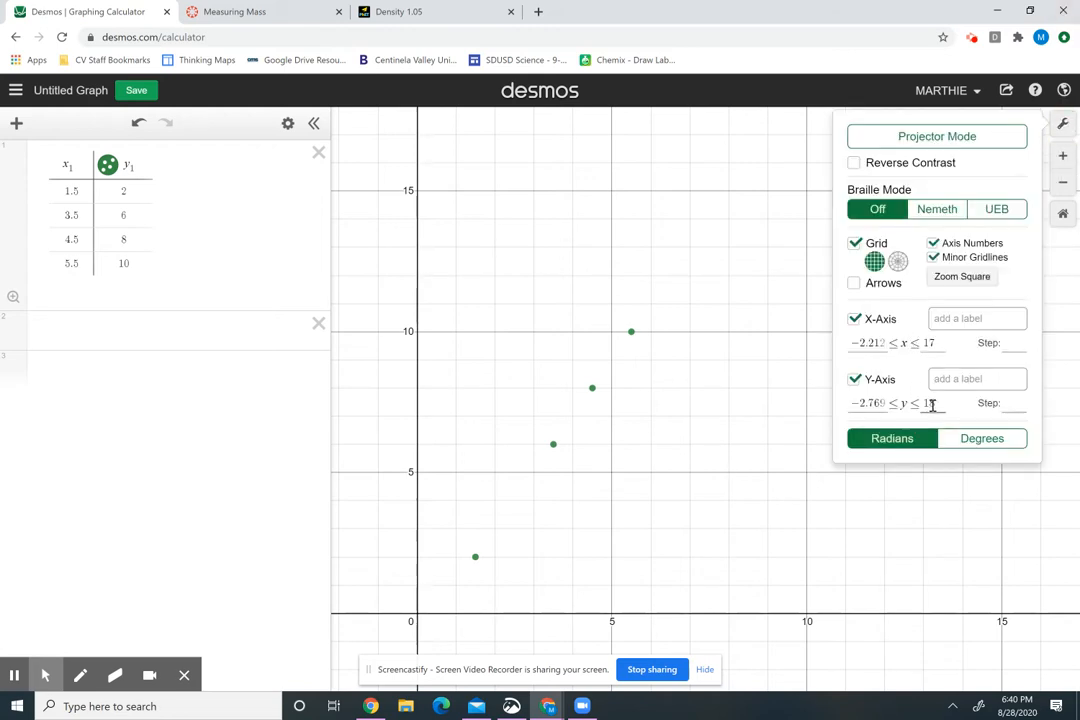
pyautogui.doubleClick(931, 403)
pyautogui.write('8')
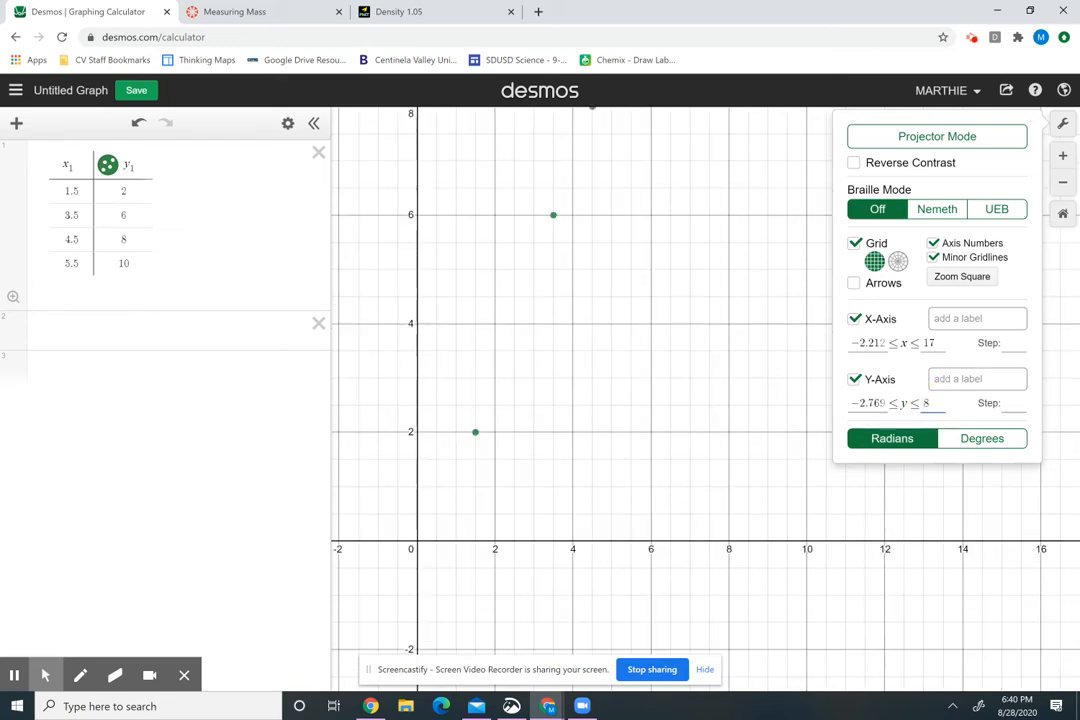
pyautogui.moveTo(687, 345); pyautogui.dragTo(655, 492)
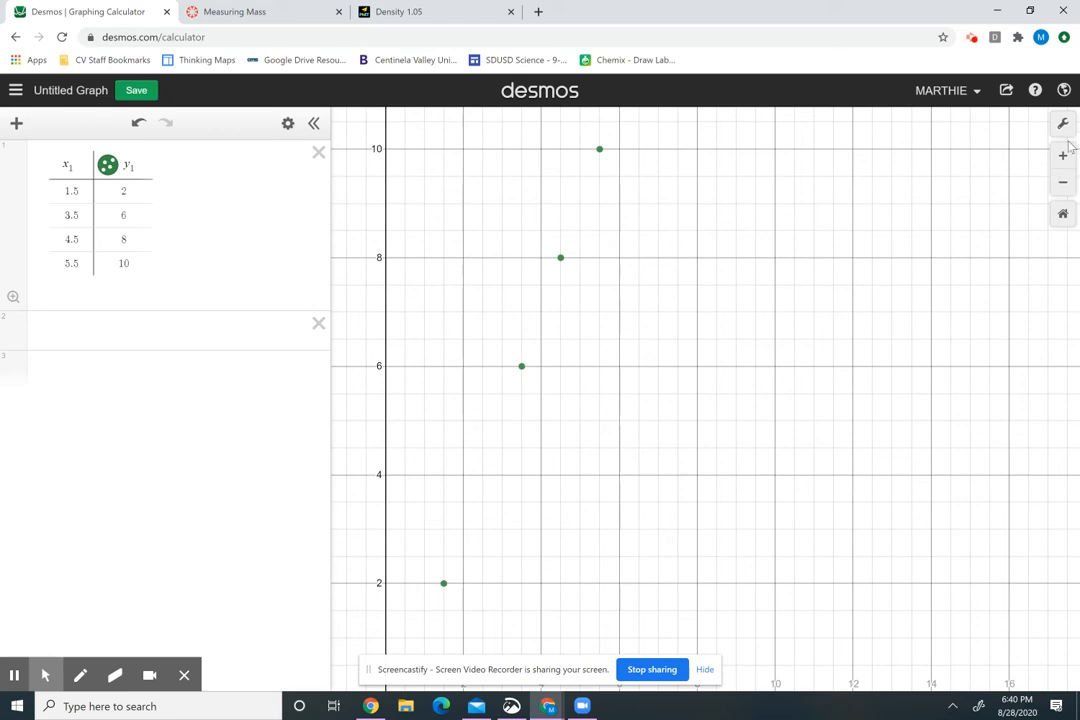
# Set the y-axis lower limit to -2 in the graph settings and close them
pyautogui.click(1061, 128)
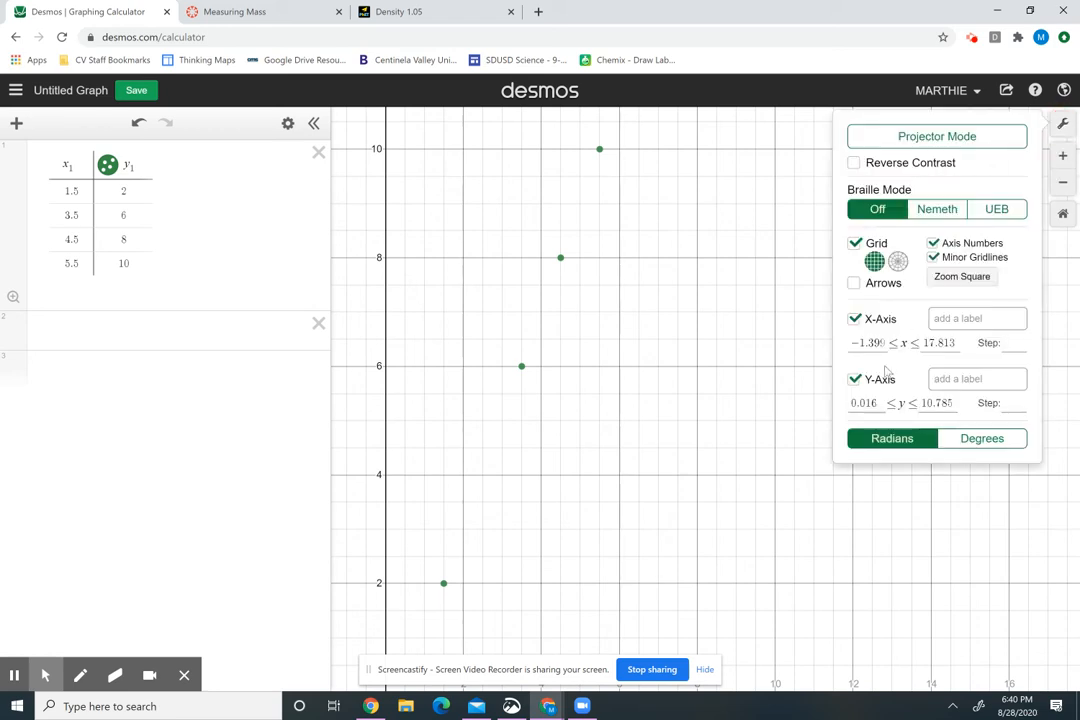
pyautogui.click(876, 404)
pyautogui.press('BackSpace')
pyautogui.press('BackSpace')
pyautogui.press('BackSpace')
pyautogui.press('BackSpace')
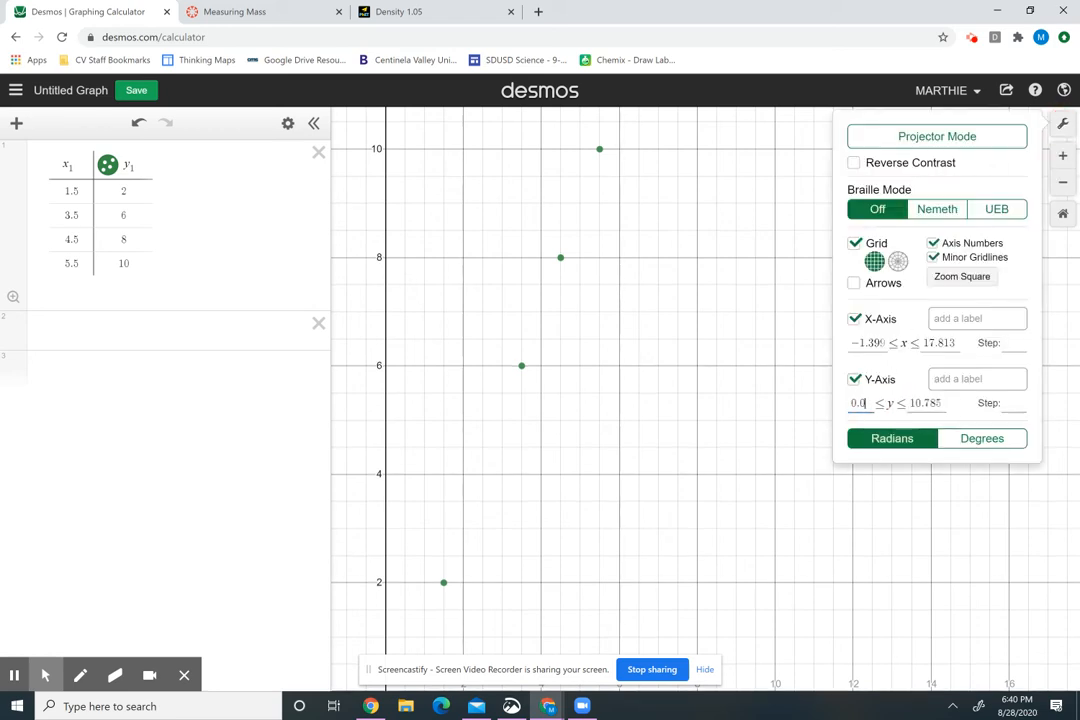
pyautogui.write('-2')
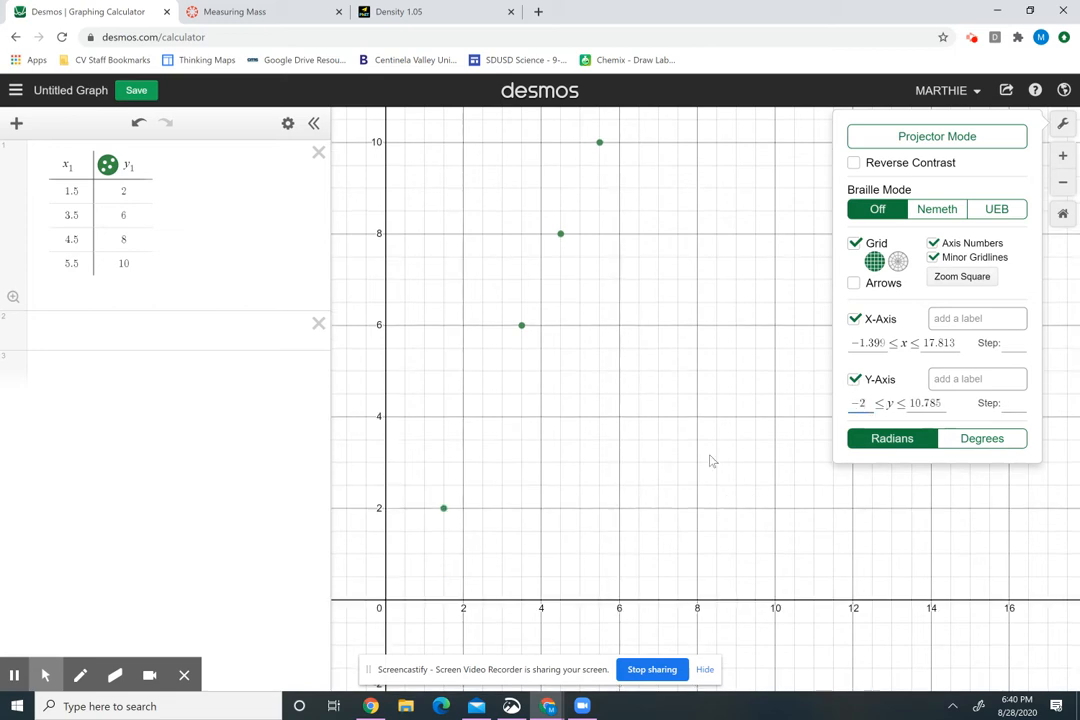
pyautogui.click(729, 382)
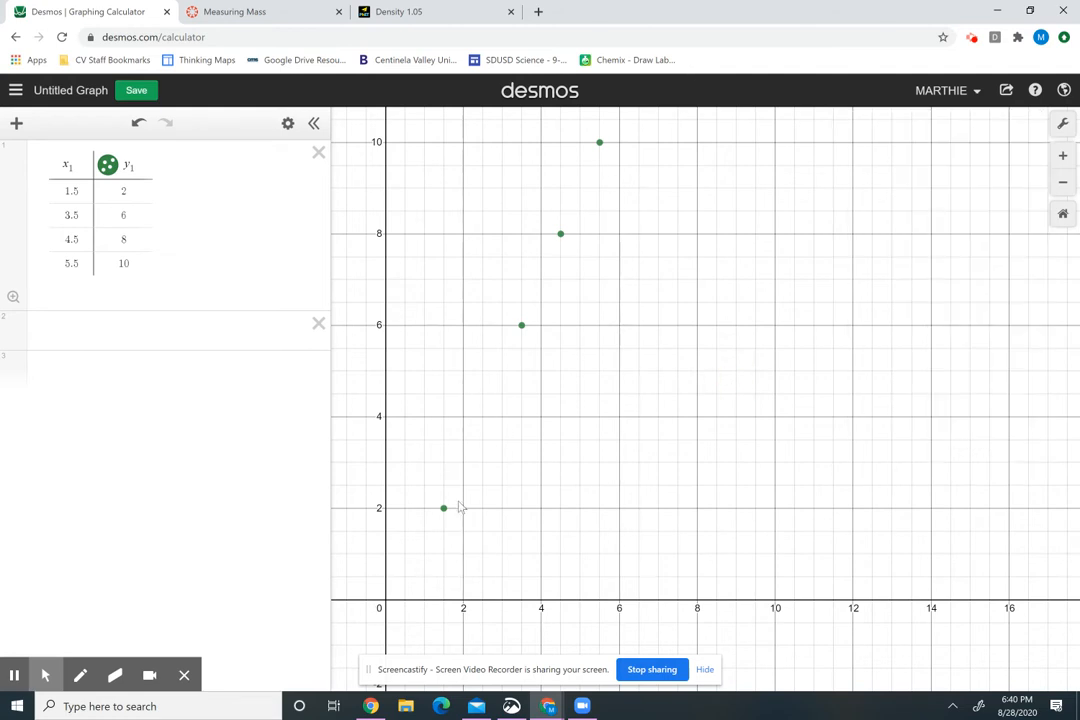
# Label the x-axis "x" and the y-axis "y" in the graph settings and close them
pyautogui.click(1063, 124)
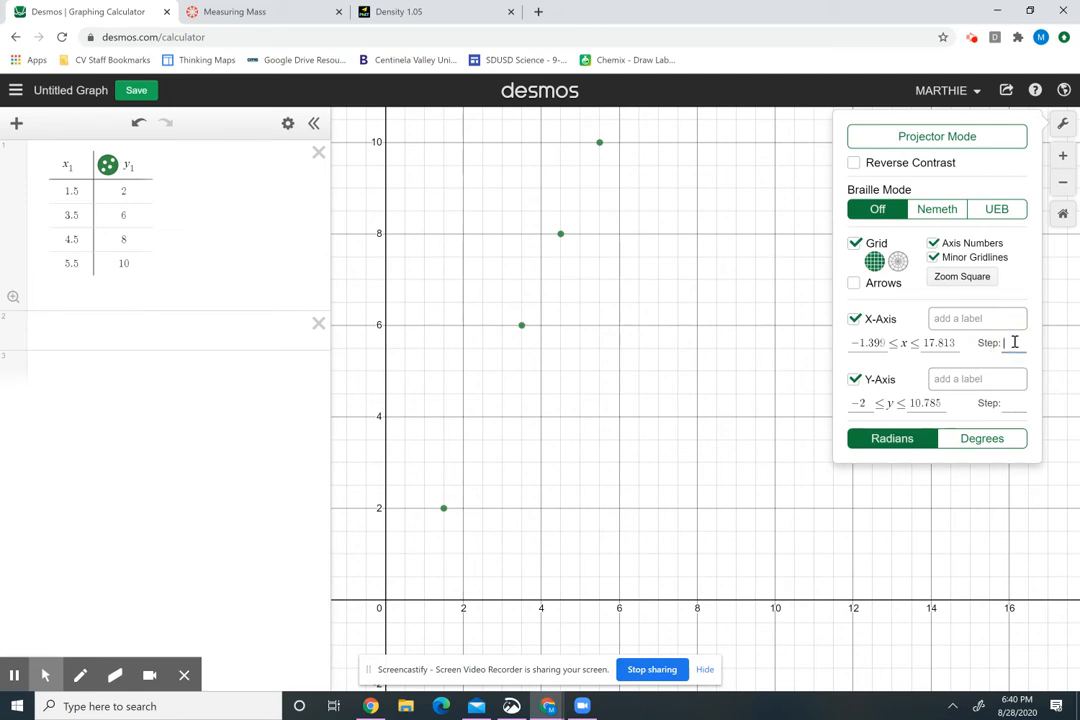
pyautogui.click(963, 317)
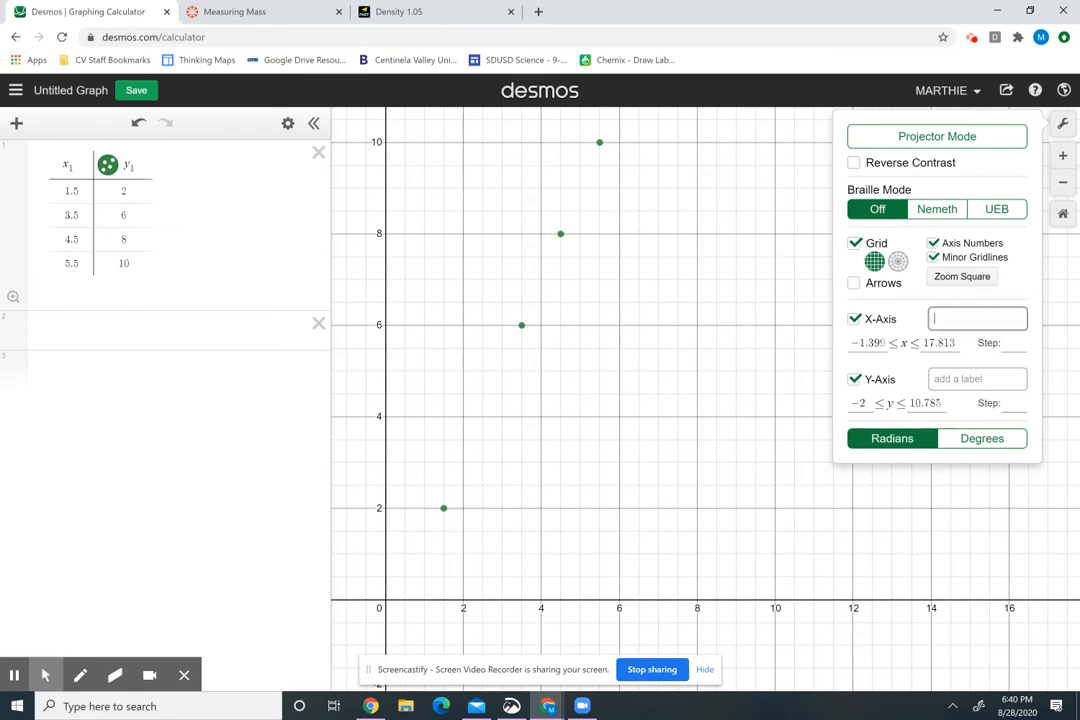
pyautogui.click(949, 381)
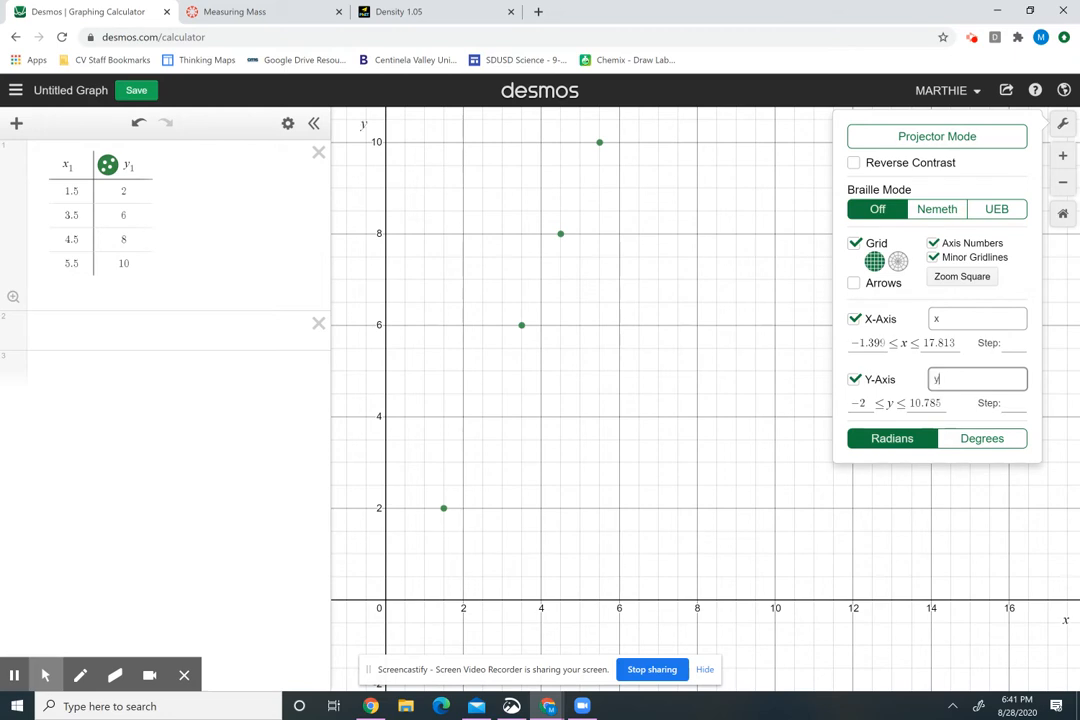
pyautogui.click(764, 453)
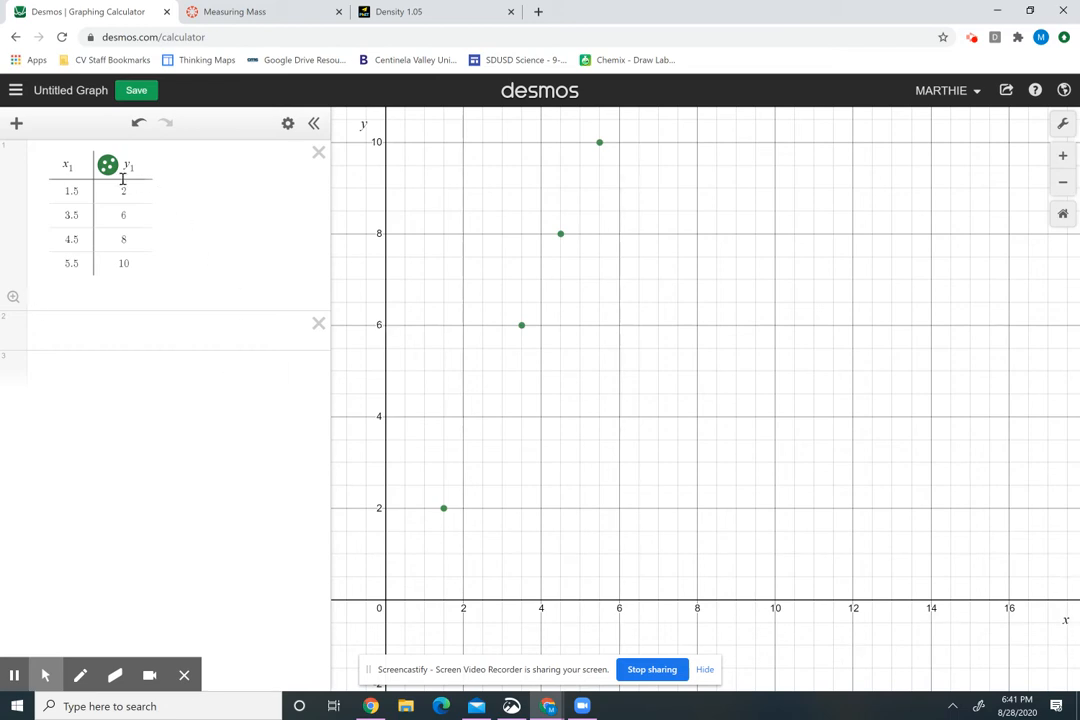
# Connect the table's points with solid lines, change their color to purple, and finish editing the expression list
pyautogui.click(287, 123)
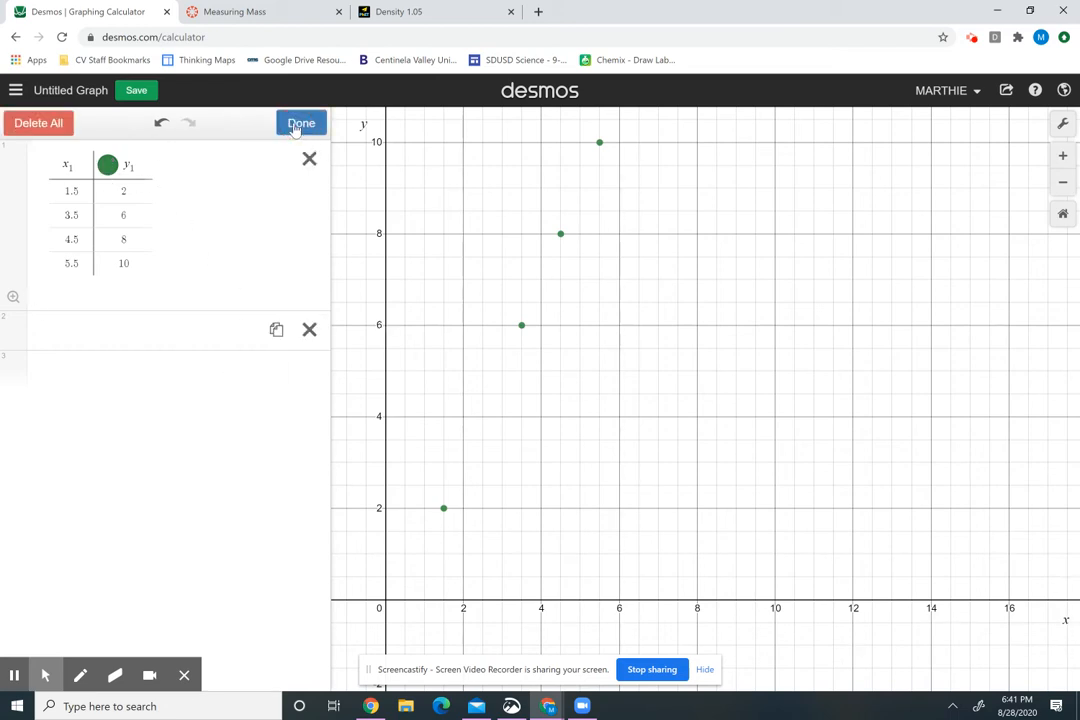
pyautogui.click(107, 164)
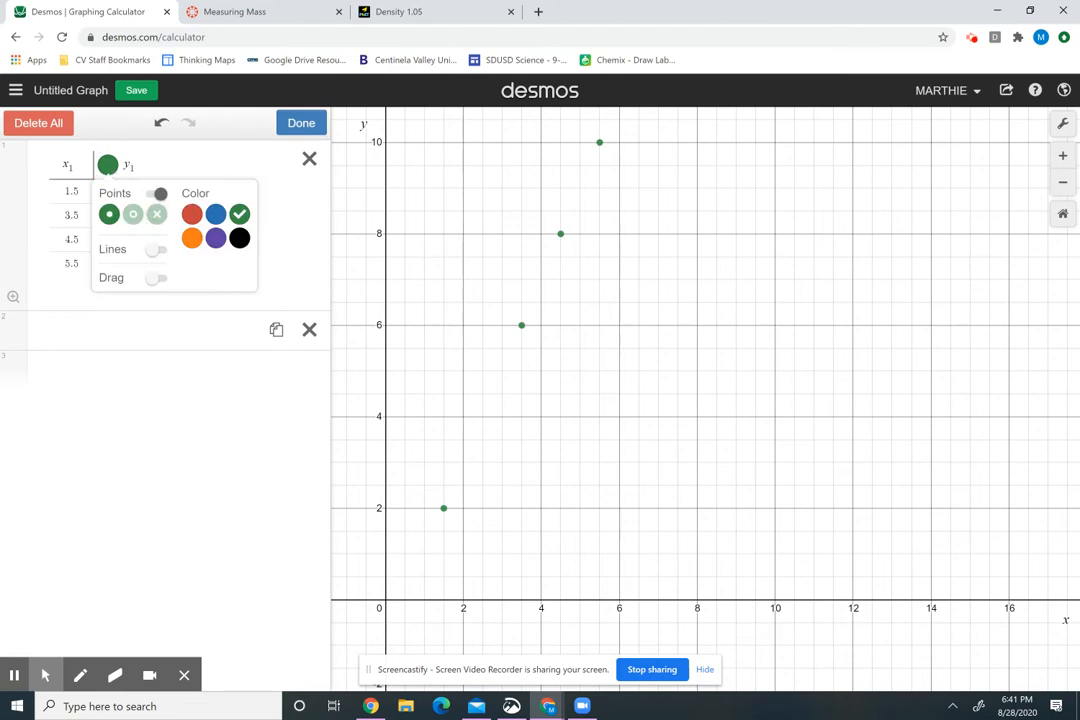
pyautogui.click(155, 250)
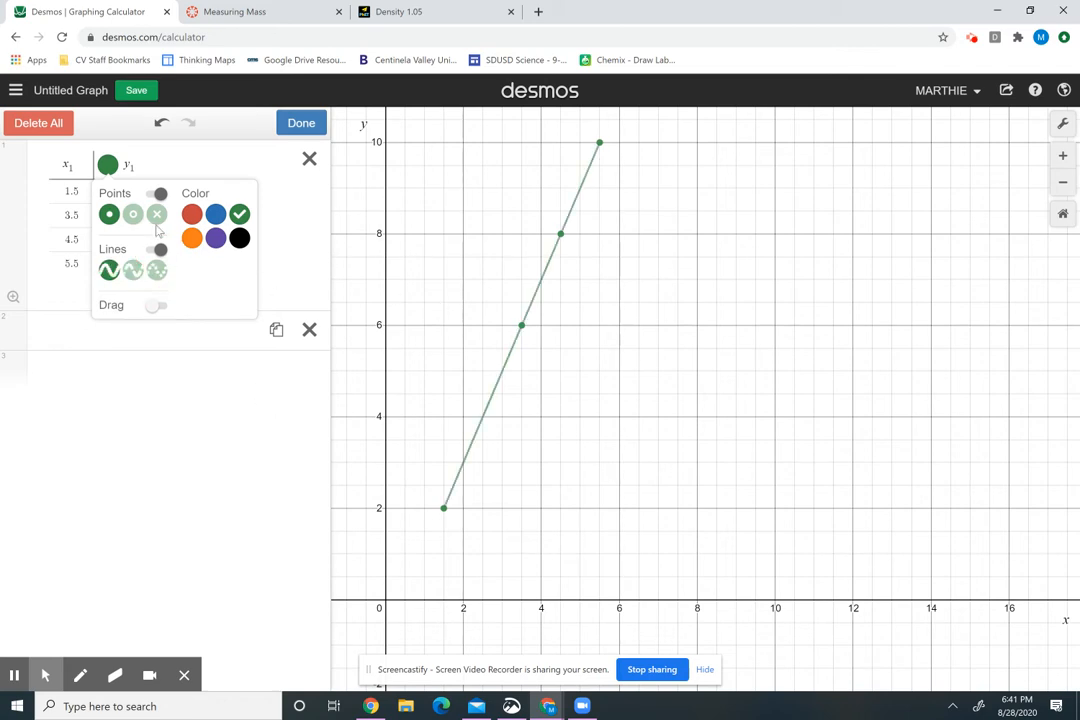
pyautogui.click(215, 238)
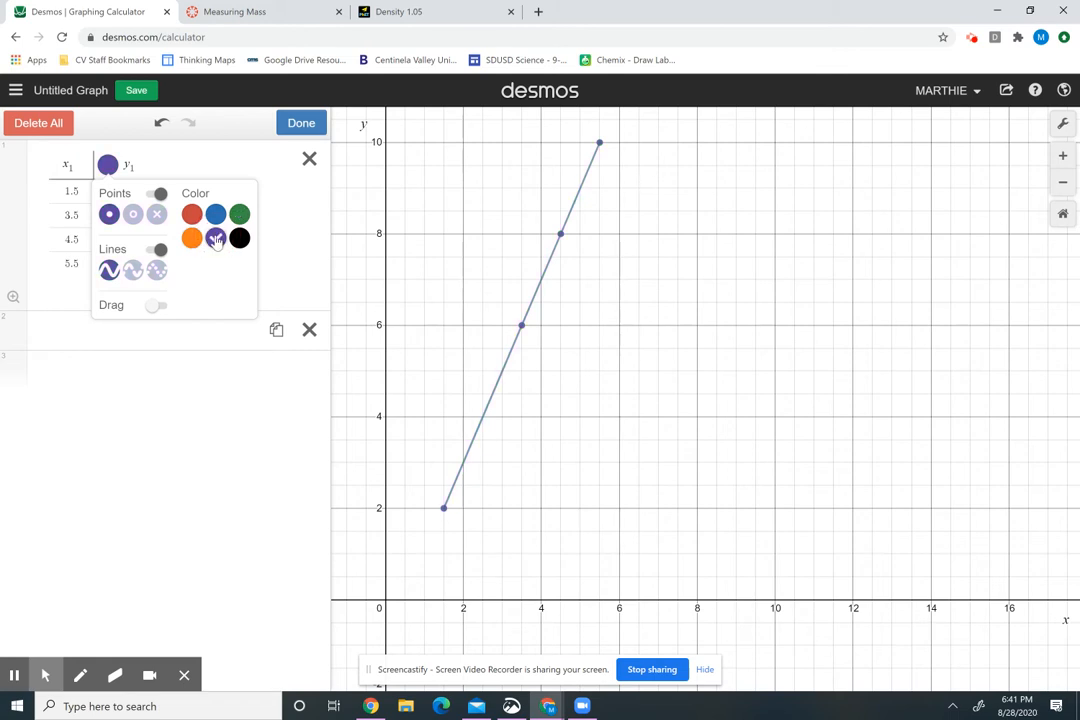
pyautogui.click(287, 219)
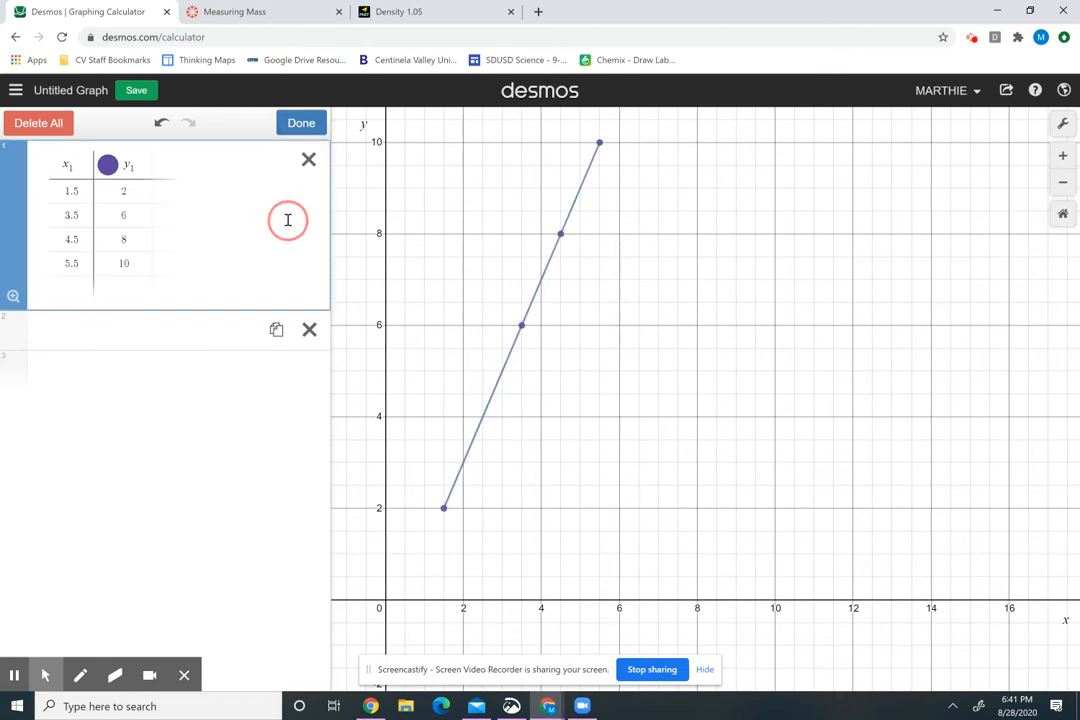
pyautogui.click(301, 123)
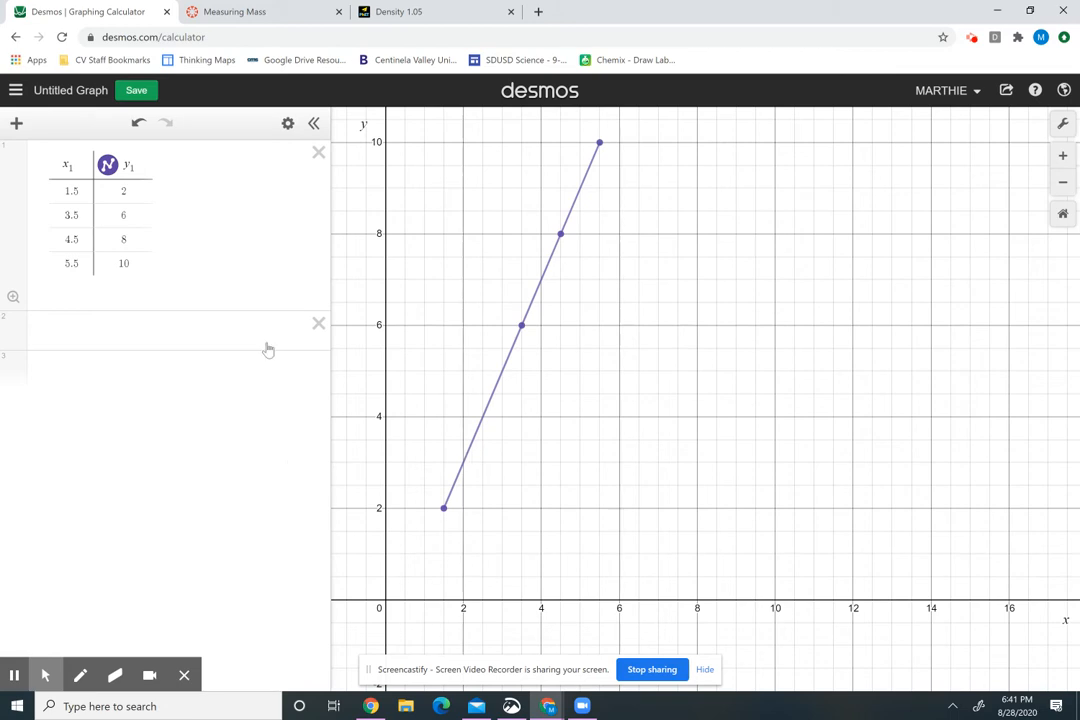
# Add a movable point (a,b) in the expression below the table, with sliders for both variables
pyautogui.click(120, 344)
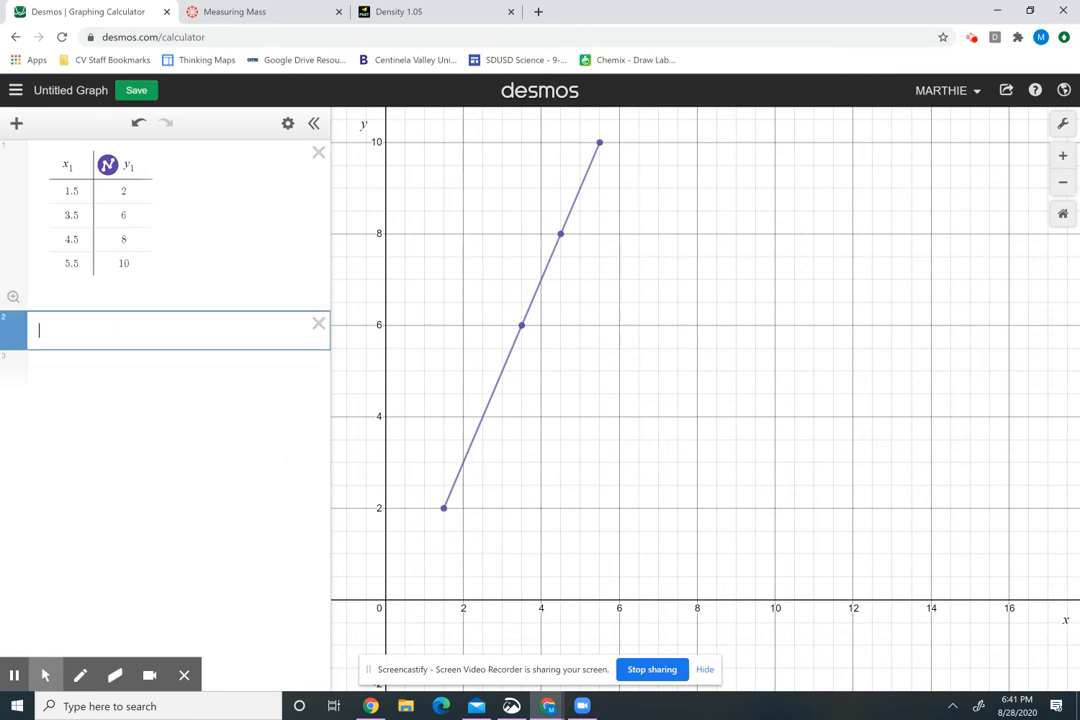
pyautogui.write('(')
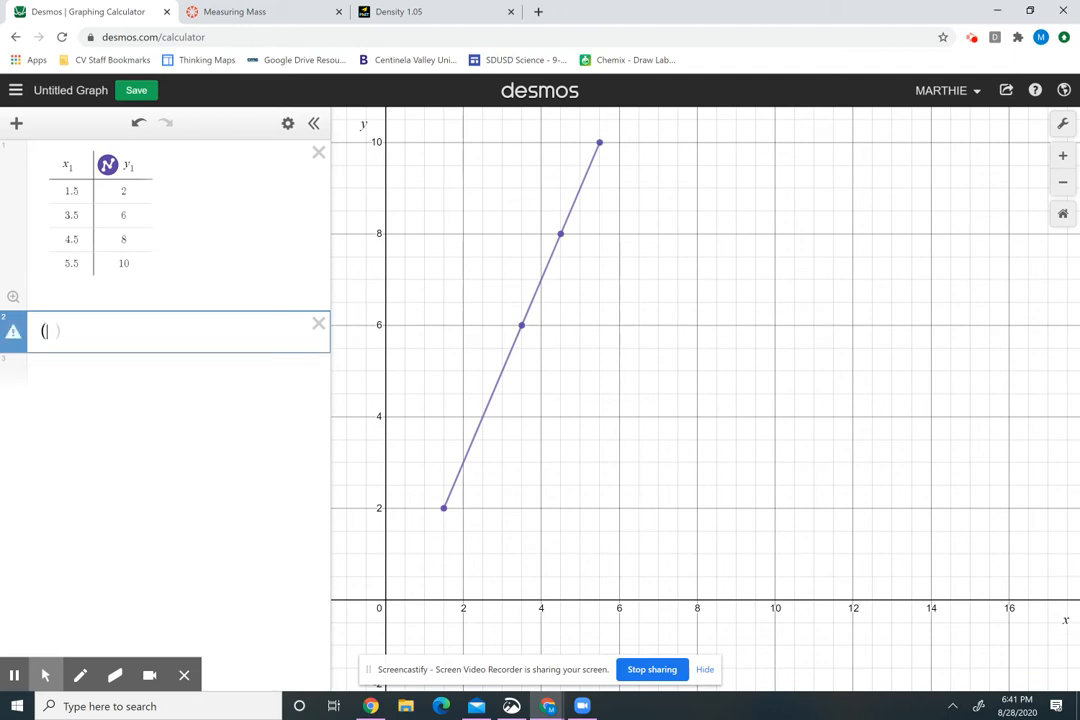
pyautogui.write('d')
pyautogui.write(',b)')
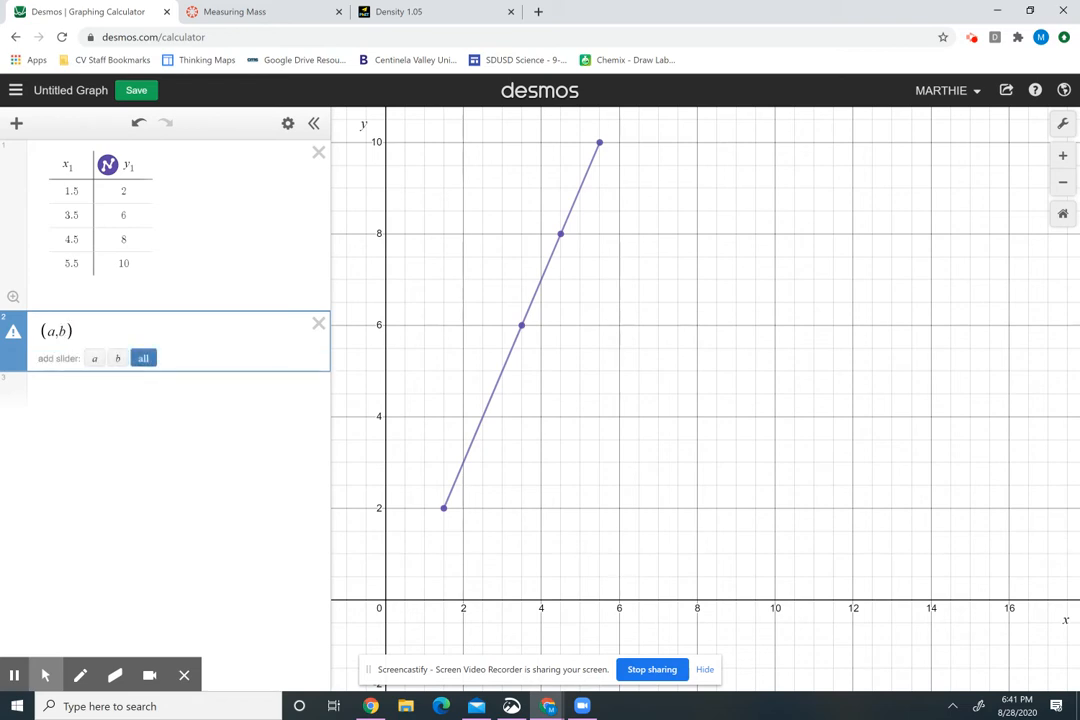
pyautogui.click(150, 363)
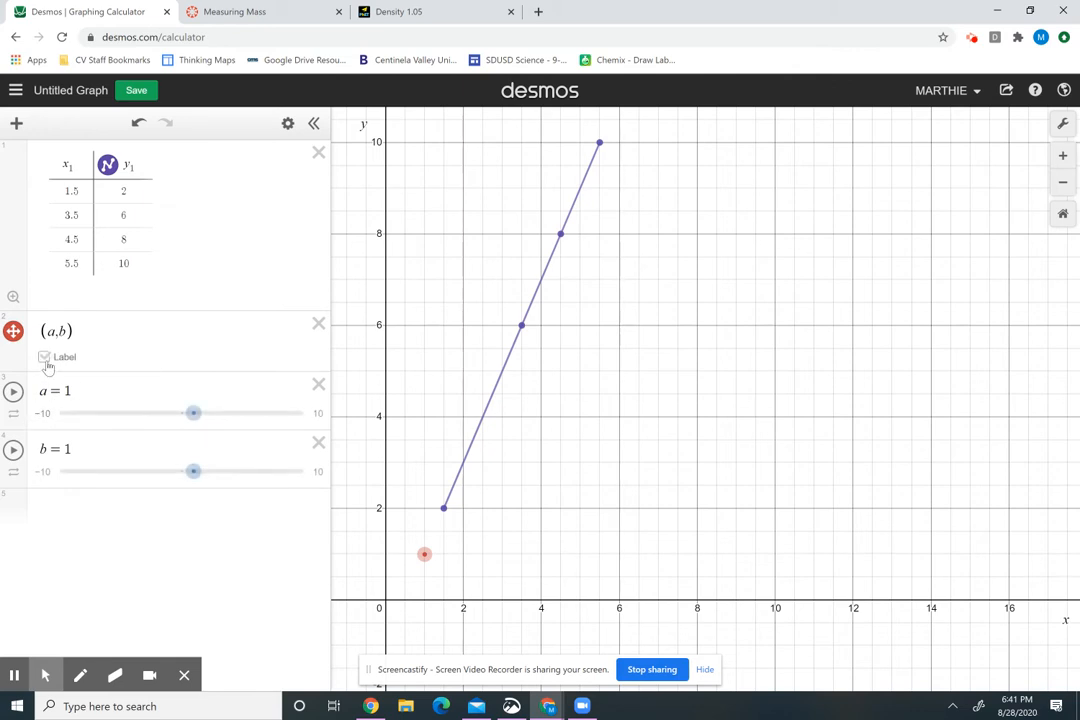
# Turn on the label for point (a,b) and name it "Mass in Kg"
pyautogui.click(44, 356)
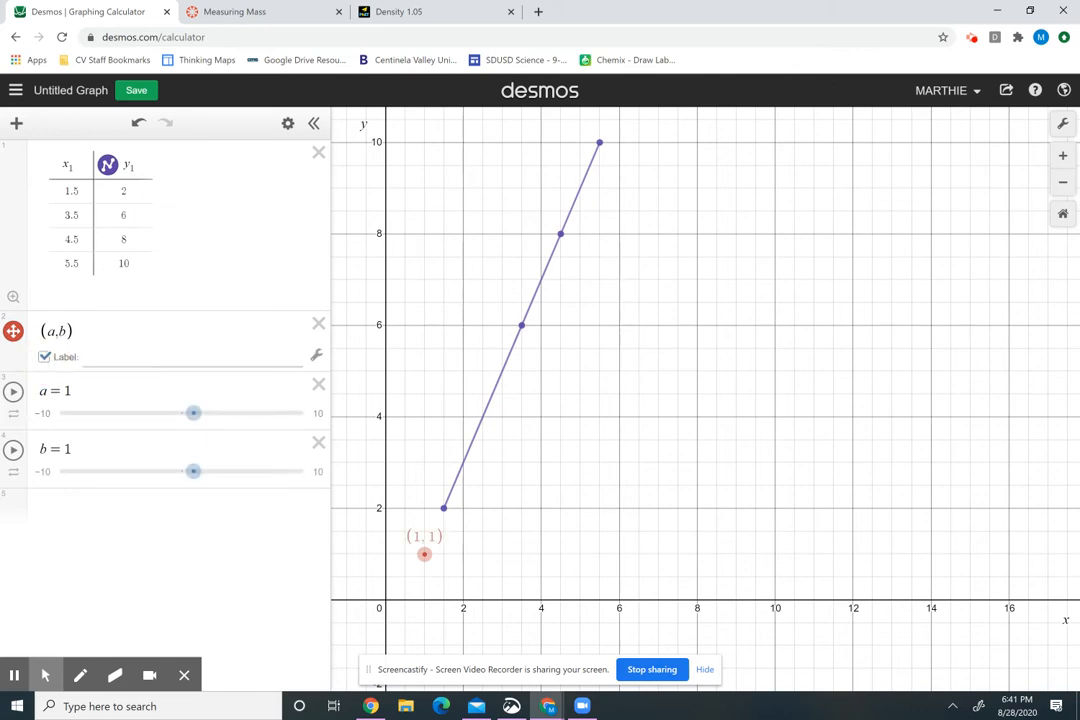
pyautogui.click(147, 360)
pyautogui.write('Mass i')
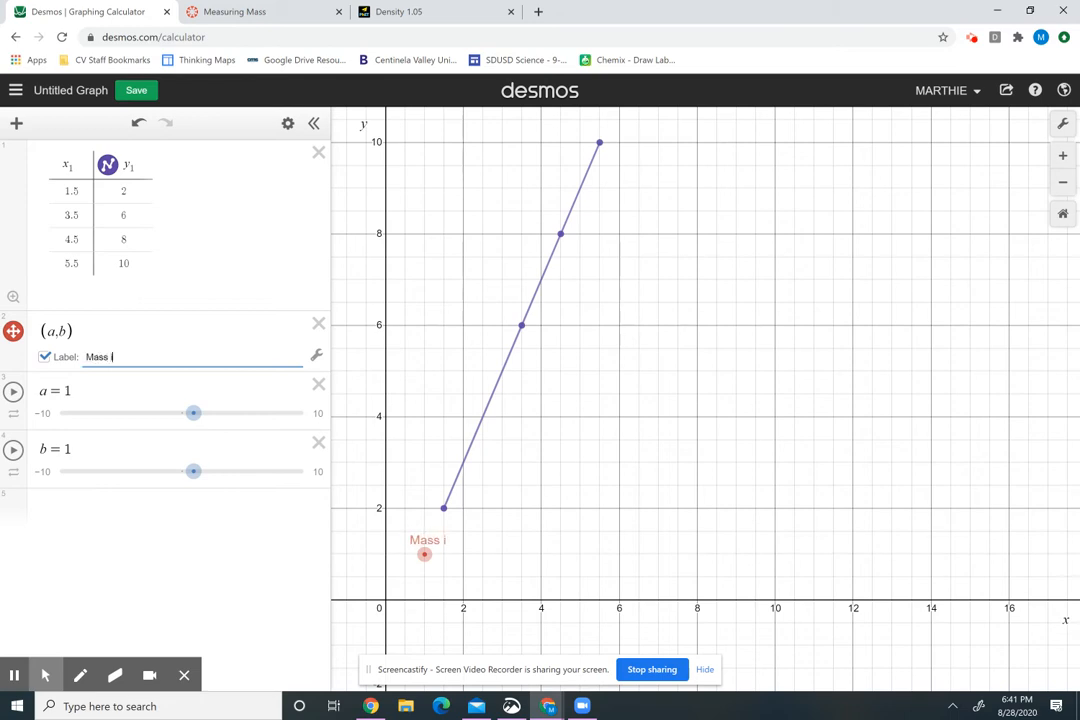
pyautogui.write('n Kg')
# Move the "Mass in Kg" point below the x-axis to about (3.81, -0.74) and position its label above the point
pyautogui.moveTo(423, 553); pyautogui.dragTo(539, 636)
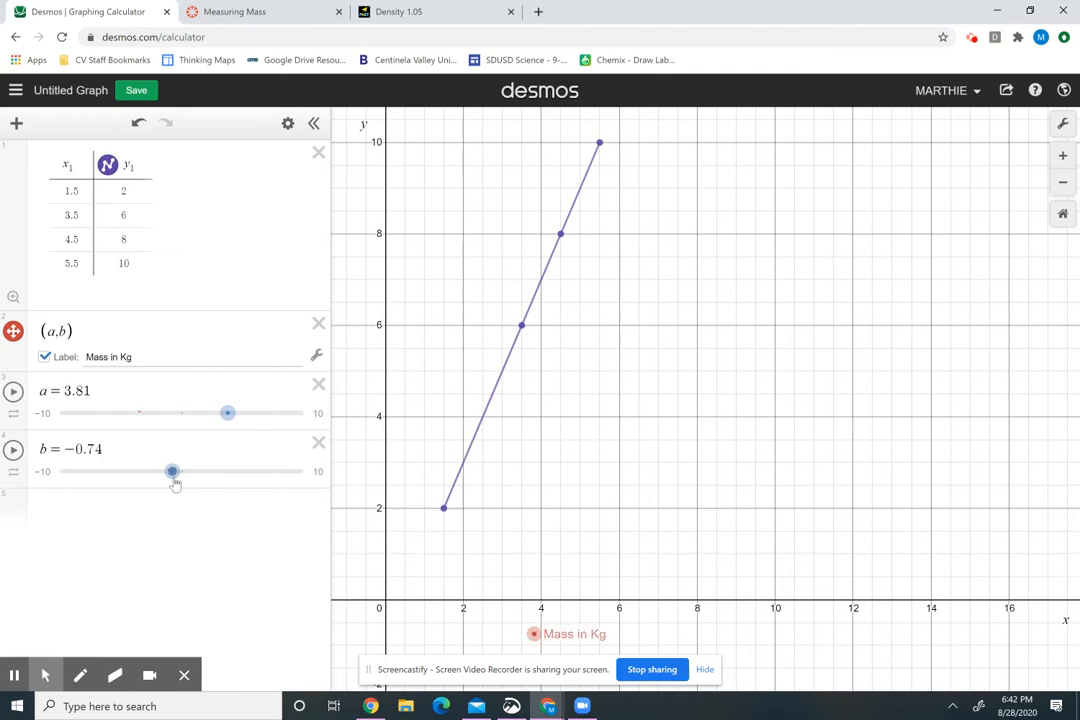
pyautogui.click(318, 358)
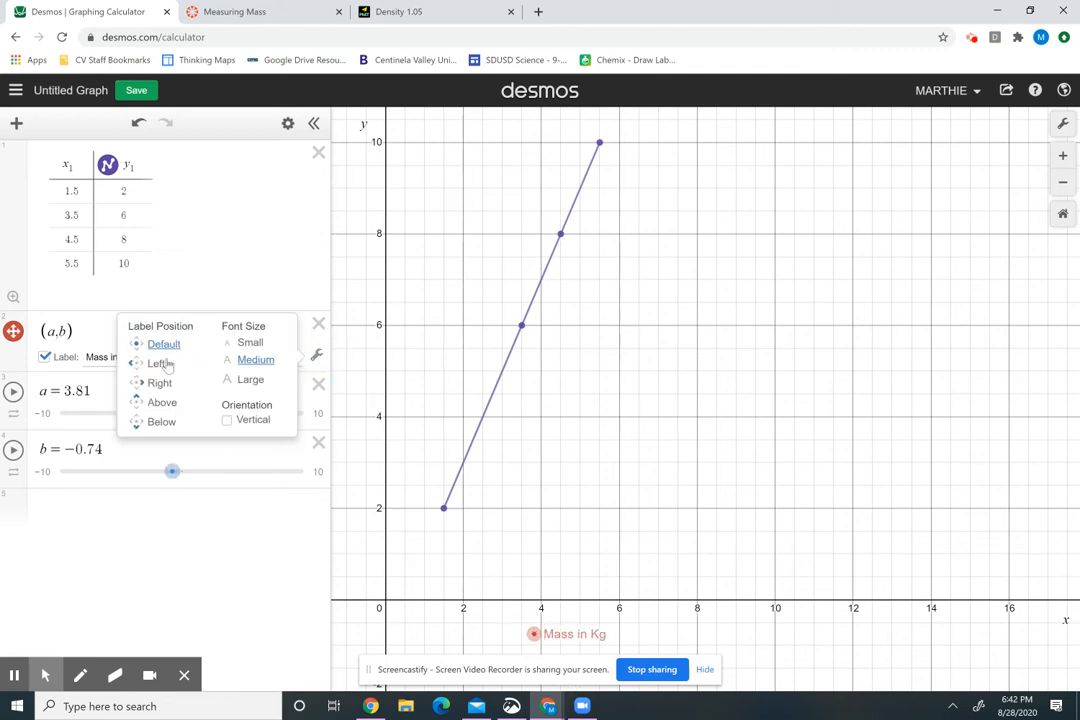
pyautogui.click(162, 403)
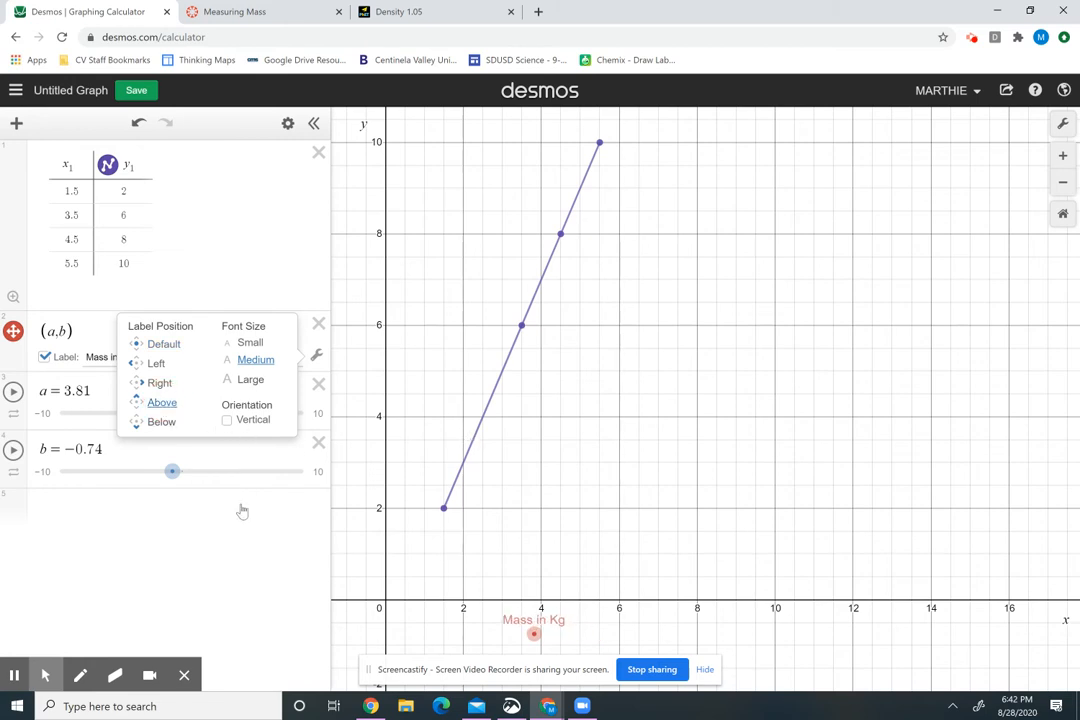
pyautogui.click(254, 545)
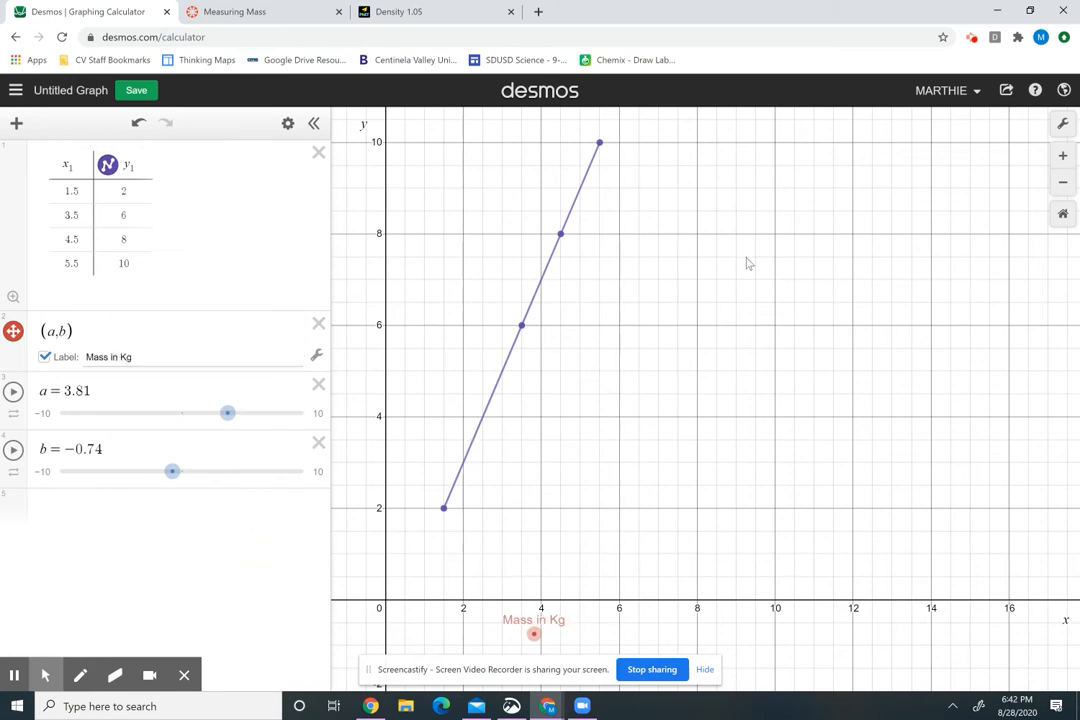
# Add a second movable point (c,d) in the next empty expression, with sliders for both variables
pyautogui.click(173, 511)
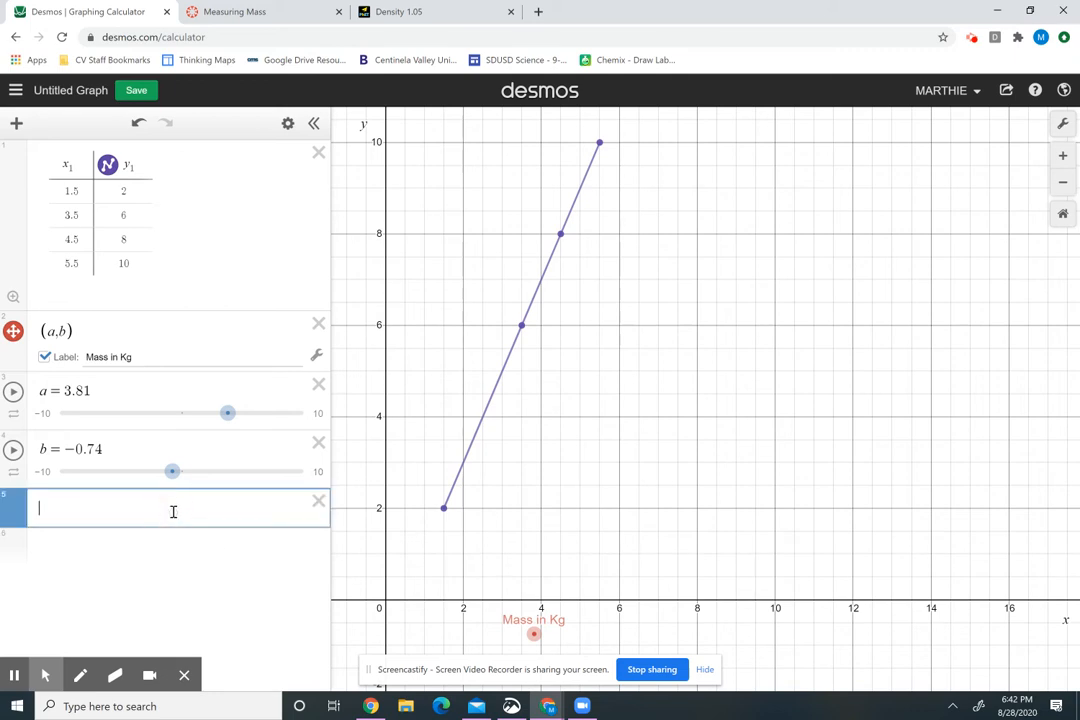
pyautogui.write('(')
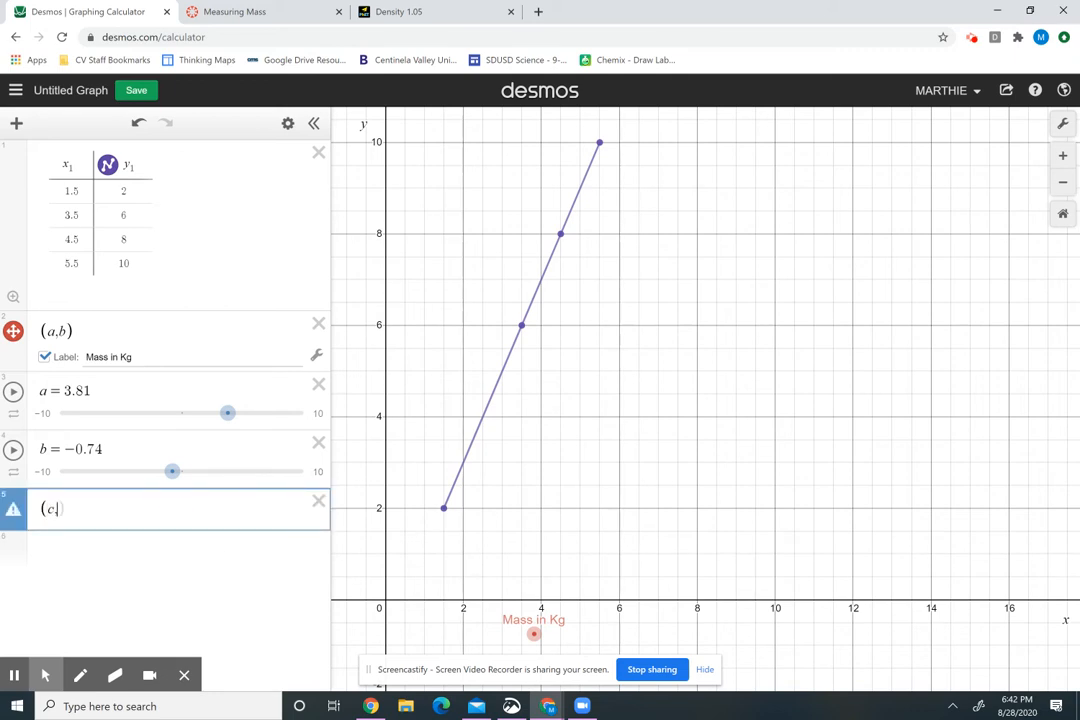
pyautogui.write('c,d')
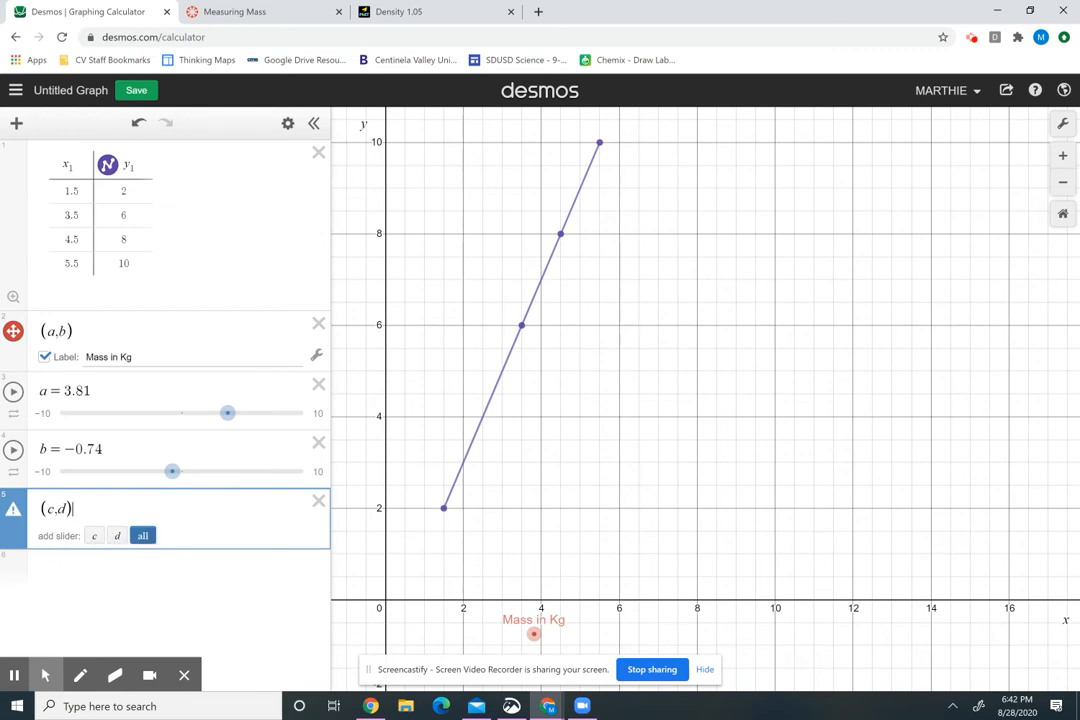
pyautogui.click(143, 536)
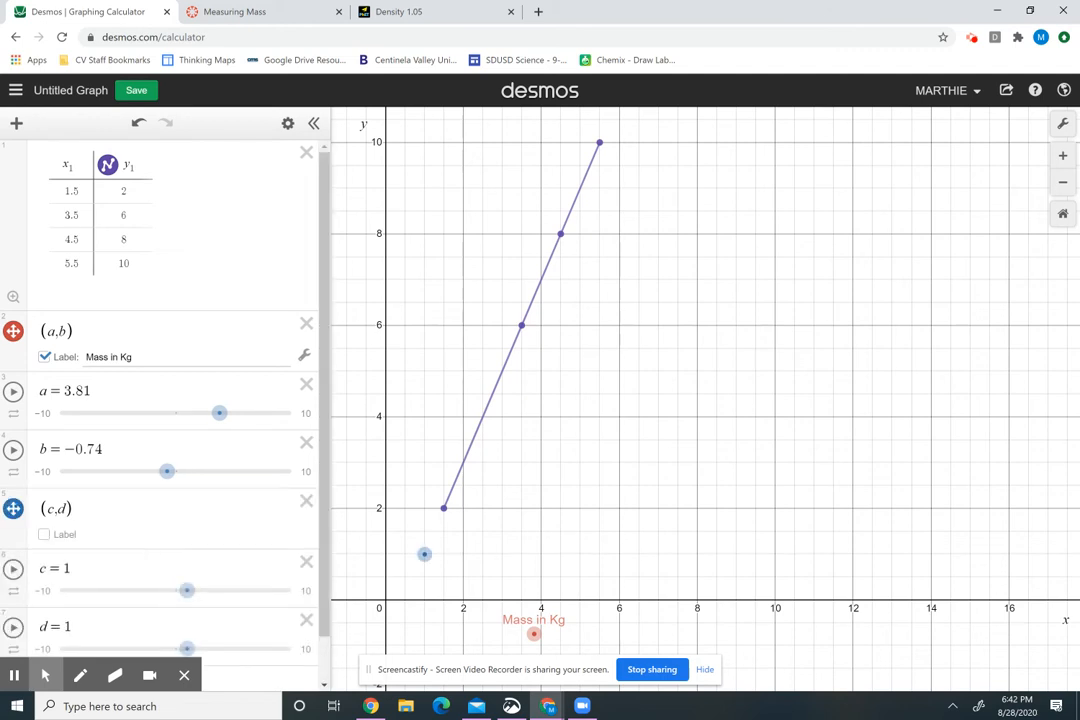
# Turn on the label for point (c,d) and name it "Volume in Liters"
pyautogui.click(44, 536)
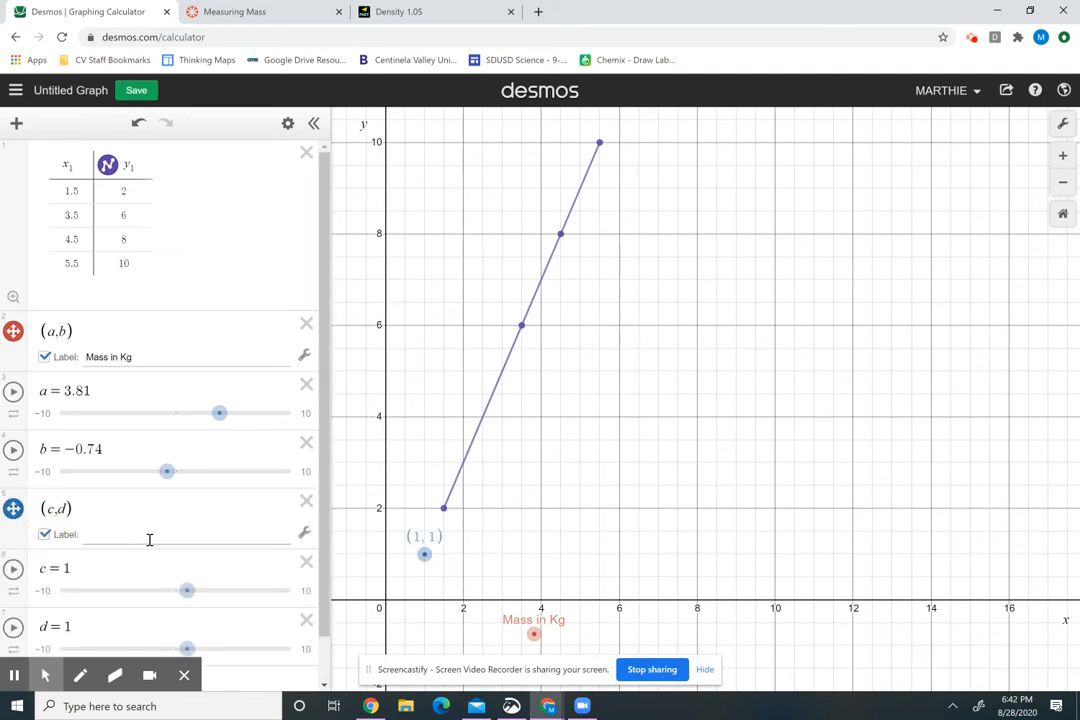
pyautogui.click(149, 540)
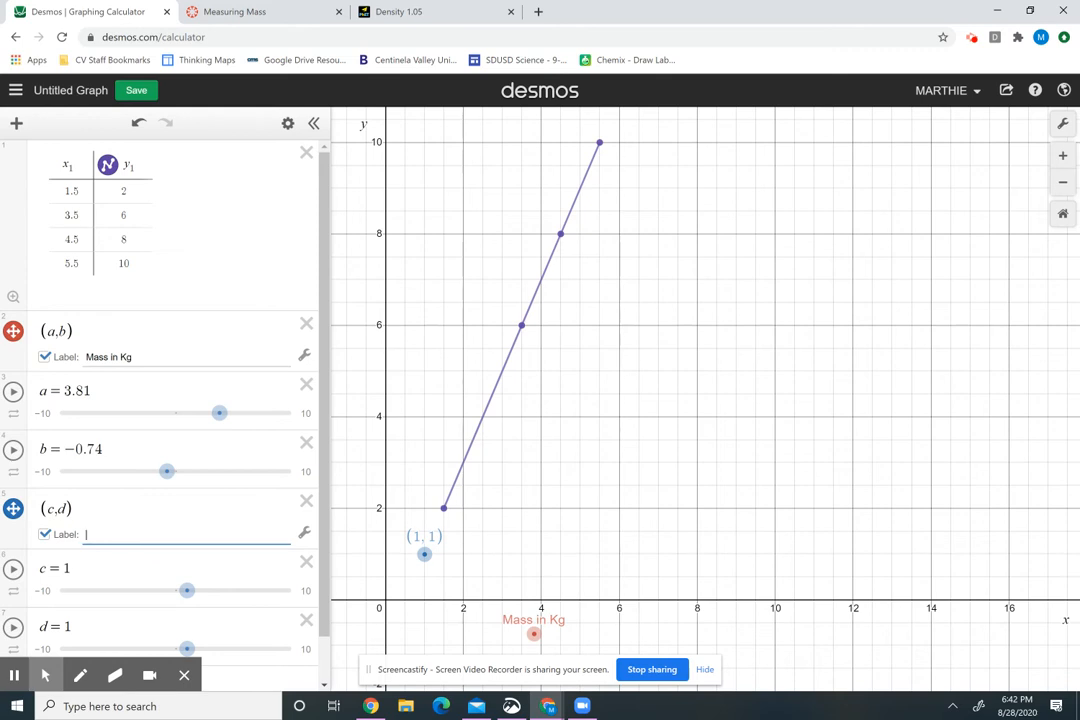
pyautogui.write('Voleum')
pyautogui.press('BackSpace')
pyautogui.press('BackSpace')
pyautogui.press('BackSpace')
pyautogui.write('ume in ')
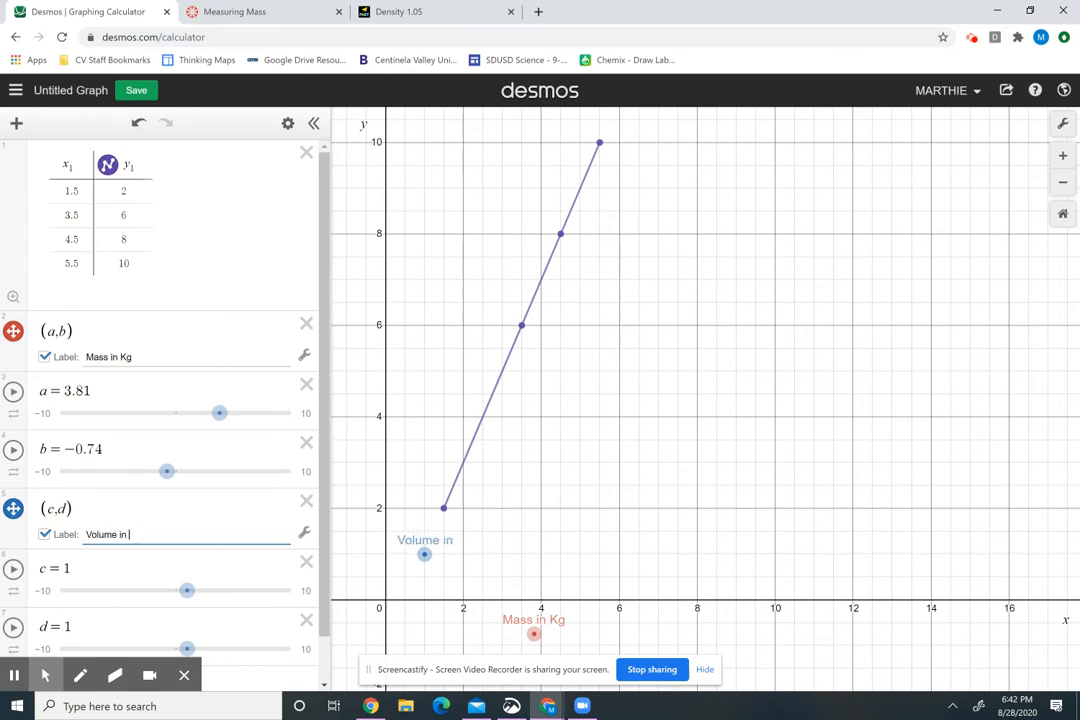
pyautogui.write('Liters')
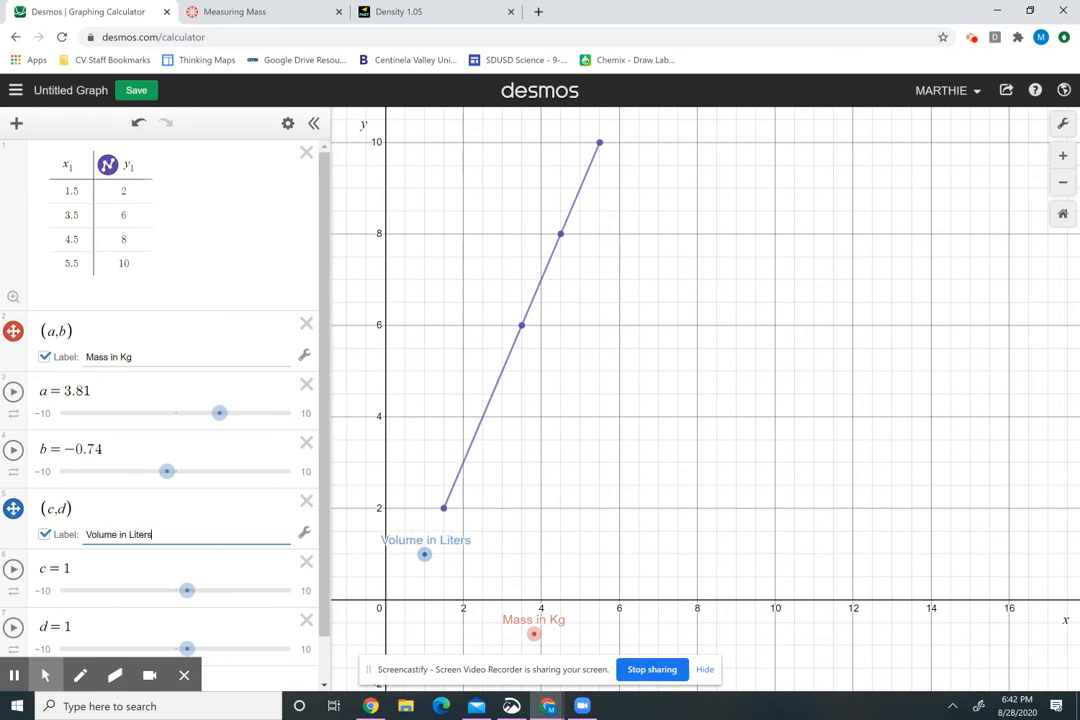
# Set the "Volume in Liters" label to vertical orientation and move its point beside the y-axis to about (-0.59, 2.82)
pyautogui.click(304, 535)
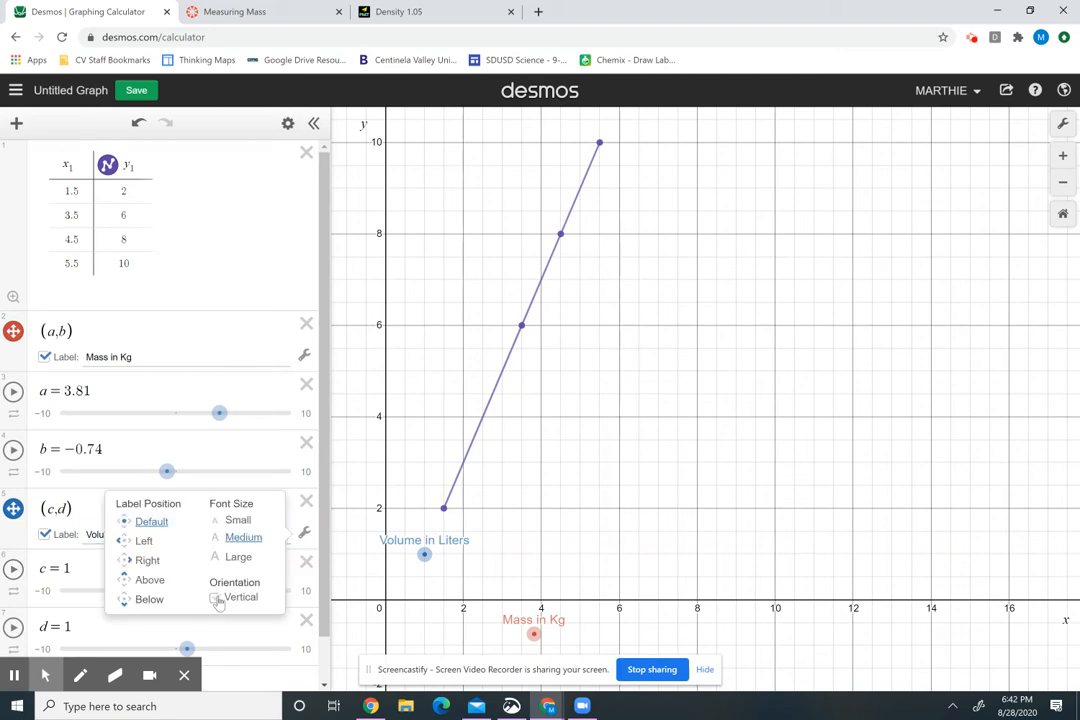
pyautogui.click(217, 599)
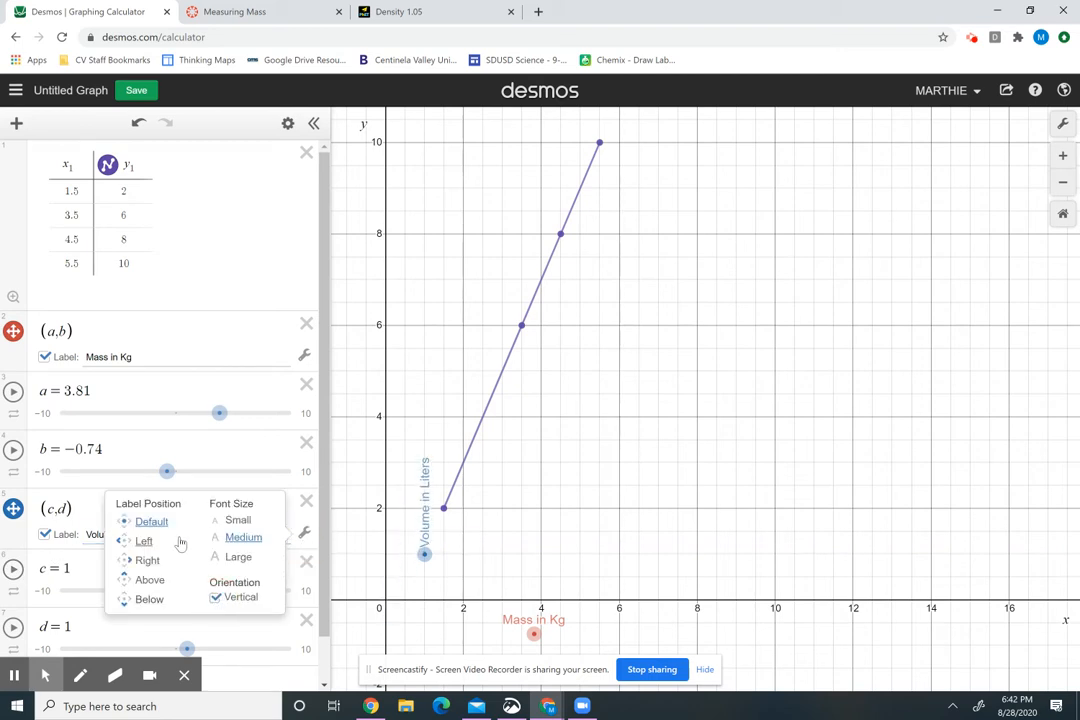
pyautogui.moveTo(425, 553); pyautogui.dragTo(362, 471)
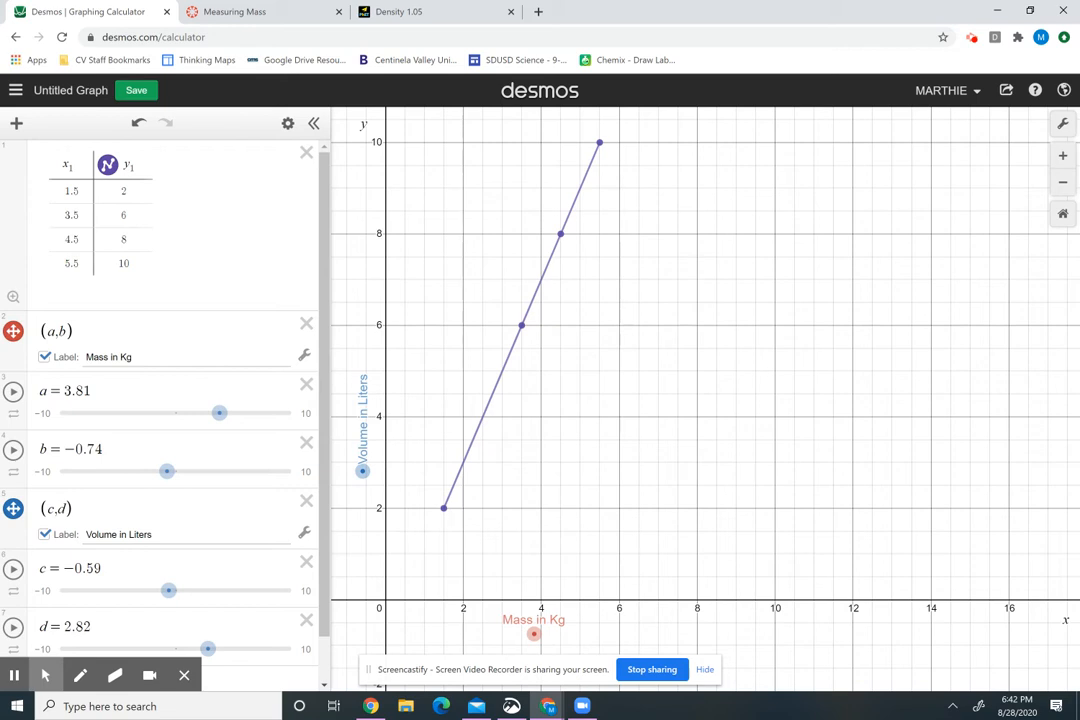
# Enter a third point (e,f) in the next empty expression
pyautogui.scroll(-1, 242, 568)
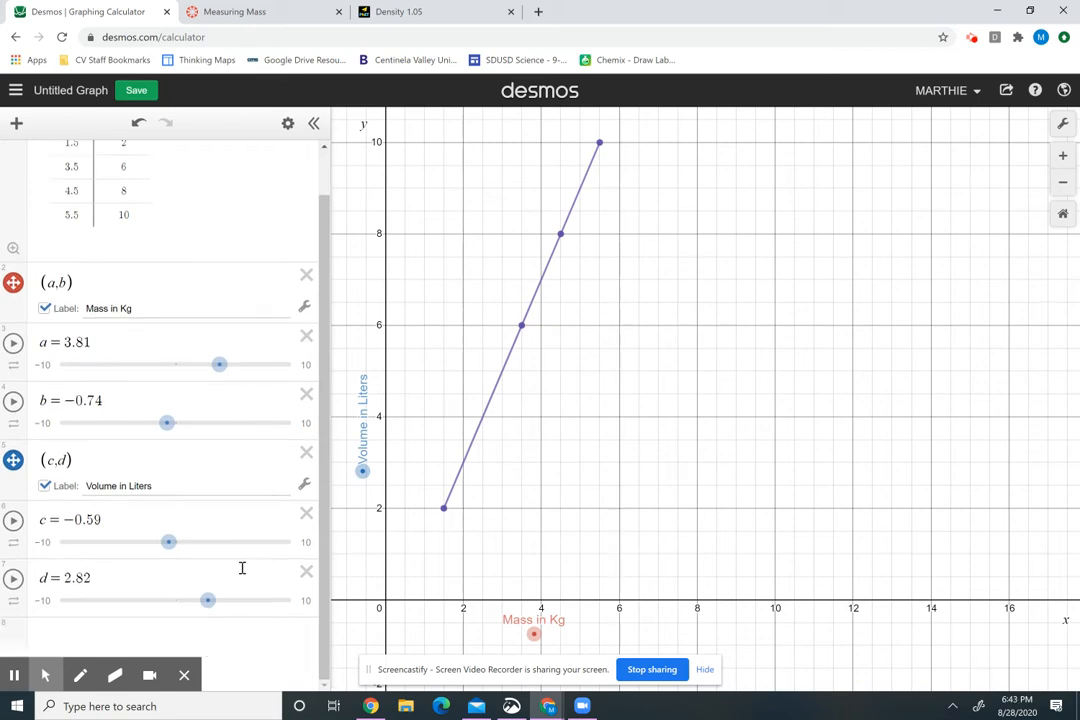
pyautogui.moveTo(28, 678)
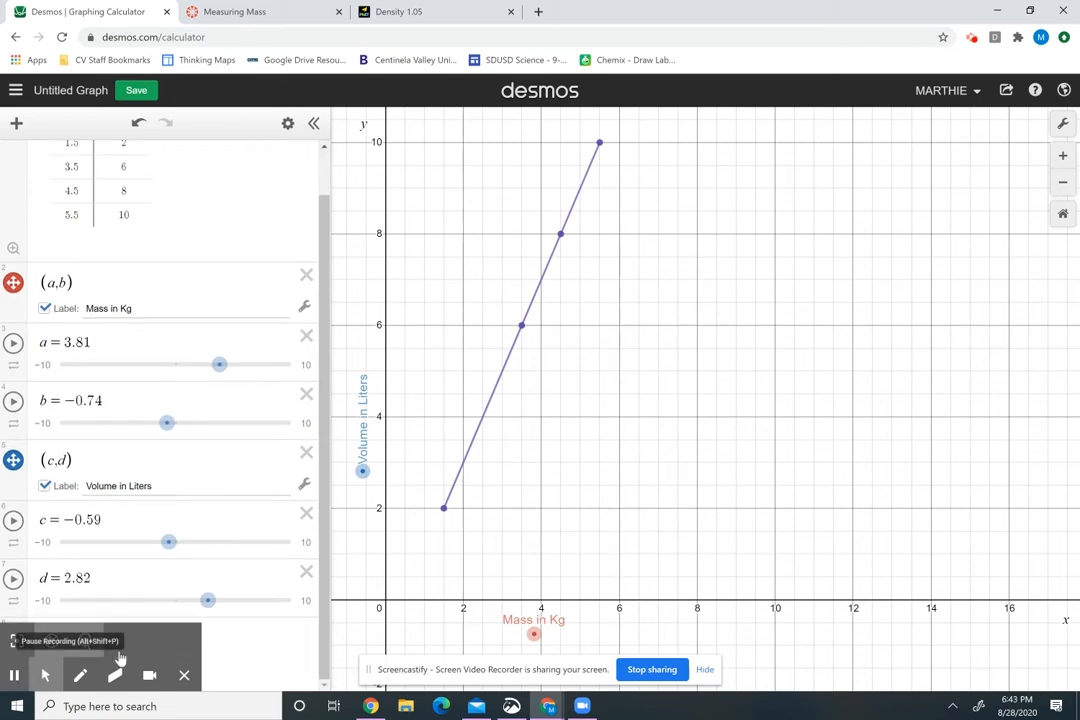
pyautogui.click(228, 645)
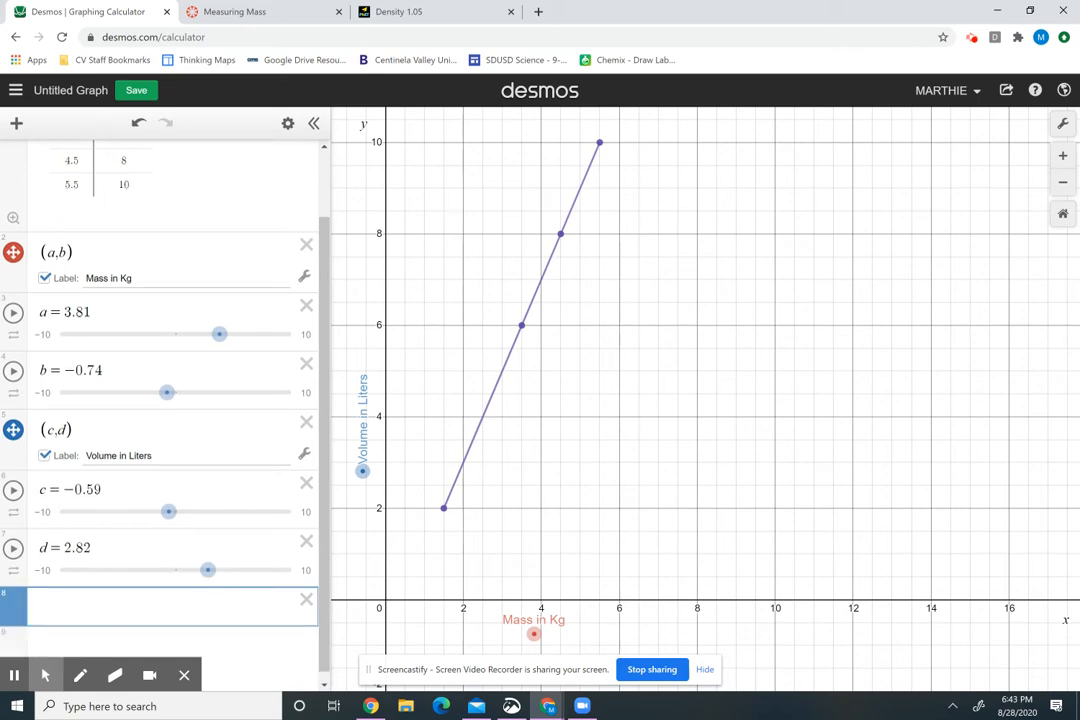
pyautogui.write('(')
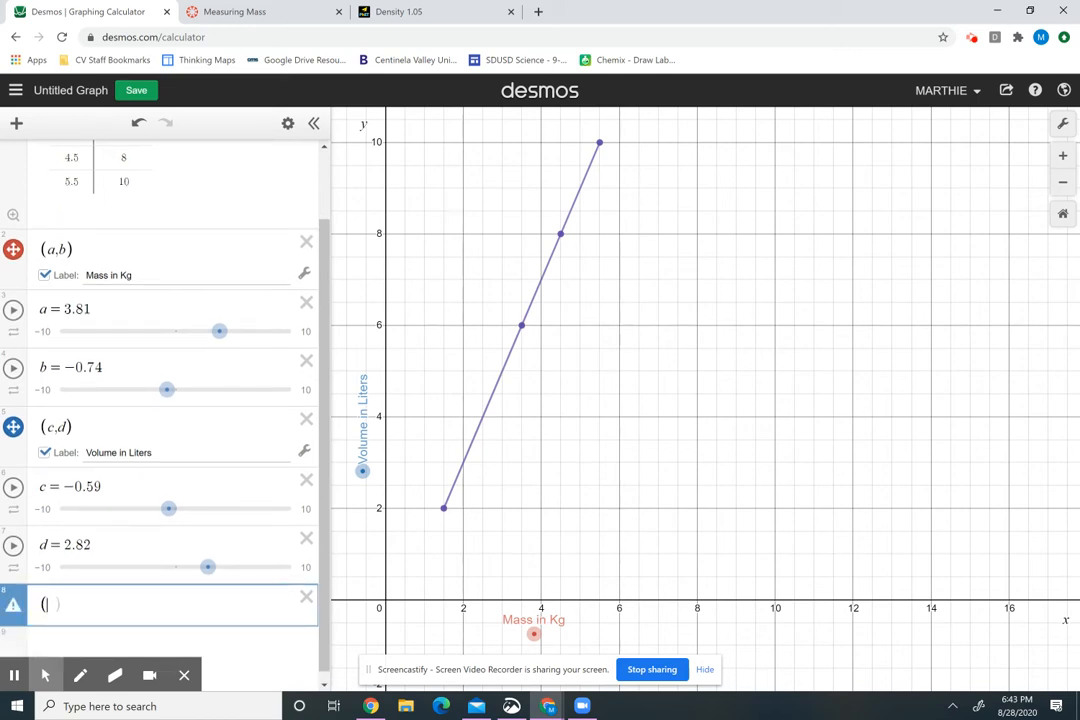
pyautogui.write('e')
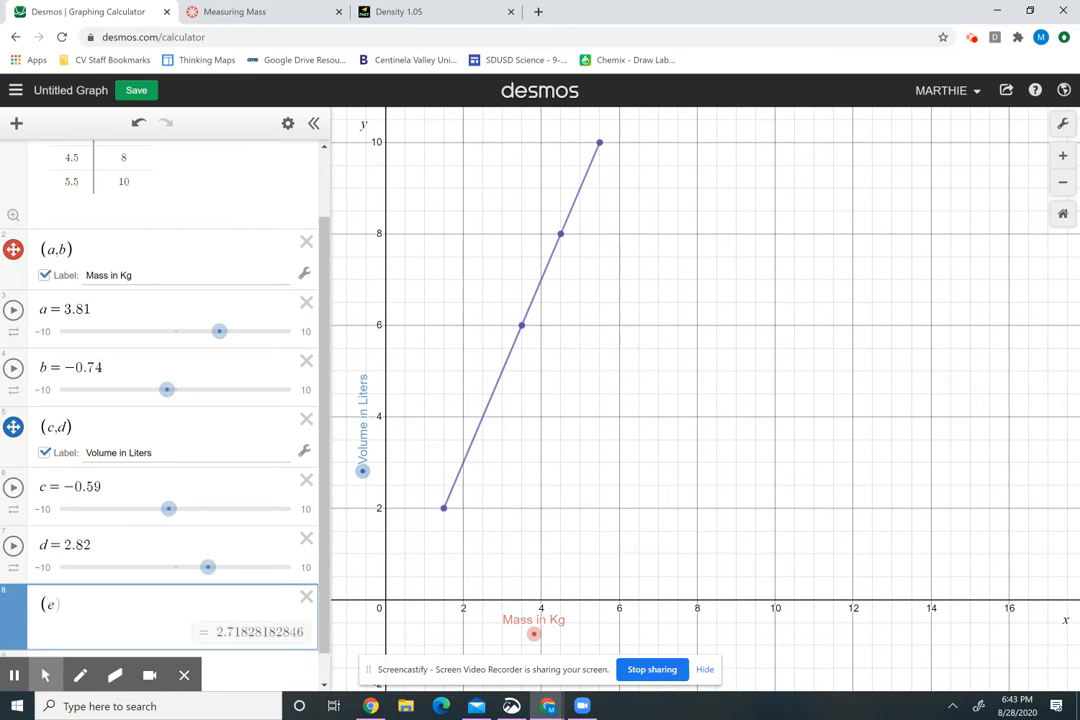
pyautogui.write(',')
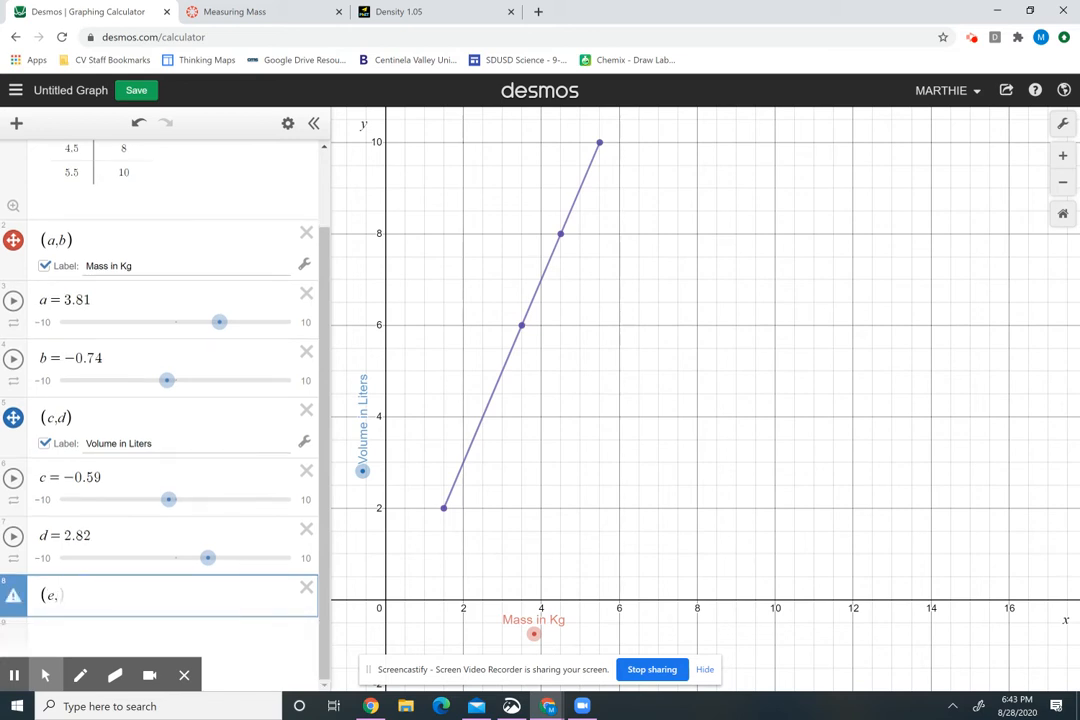
pyautogui.write('f')
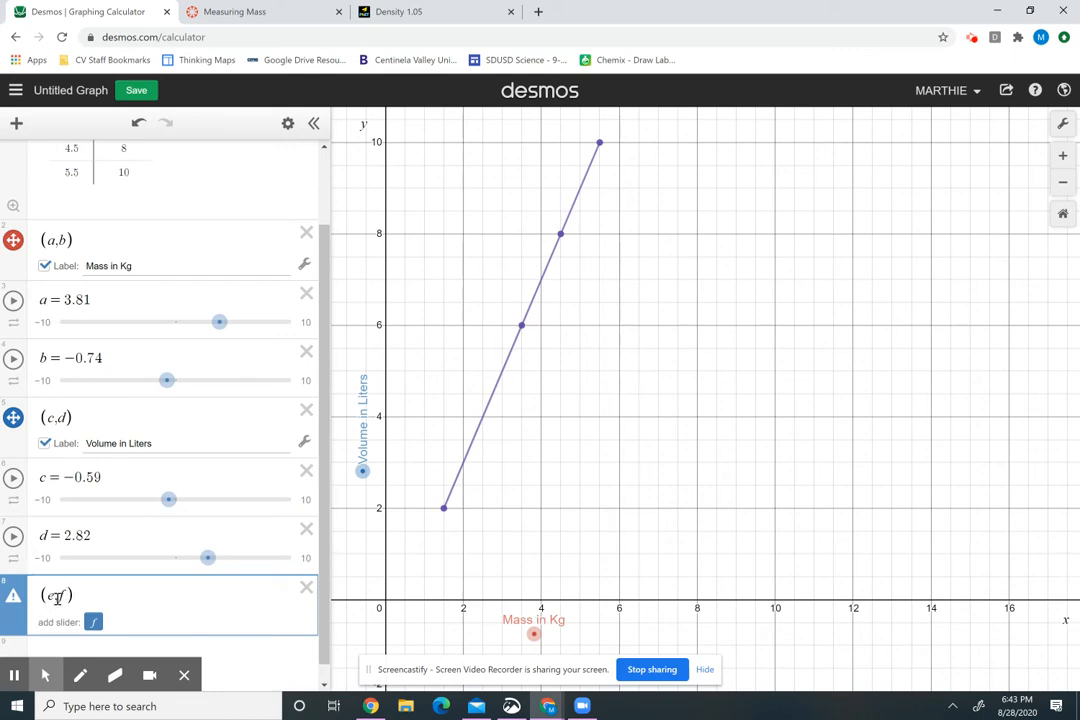
# Delete the comma and f from the point (e,f) and enter them again
pyautogui.press('BackSpace')
pyautogui.press('BackSpace')
pyautogui.press('BackSpace')
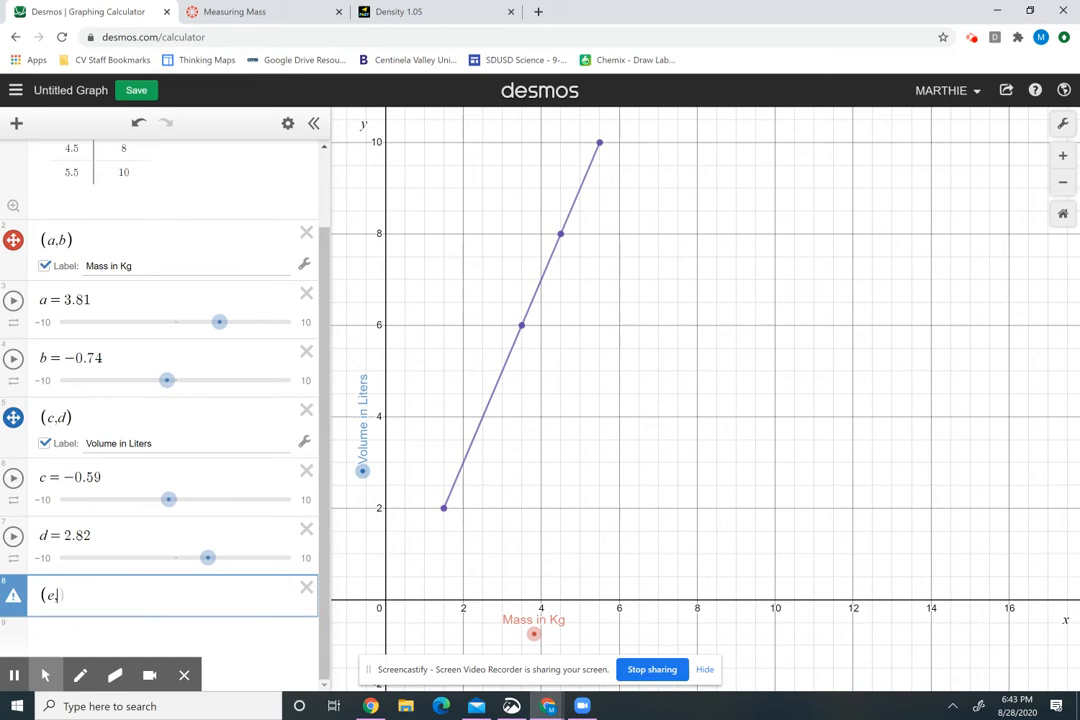
pyautogui.press('BackSpace')
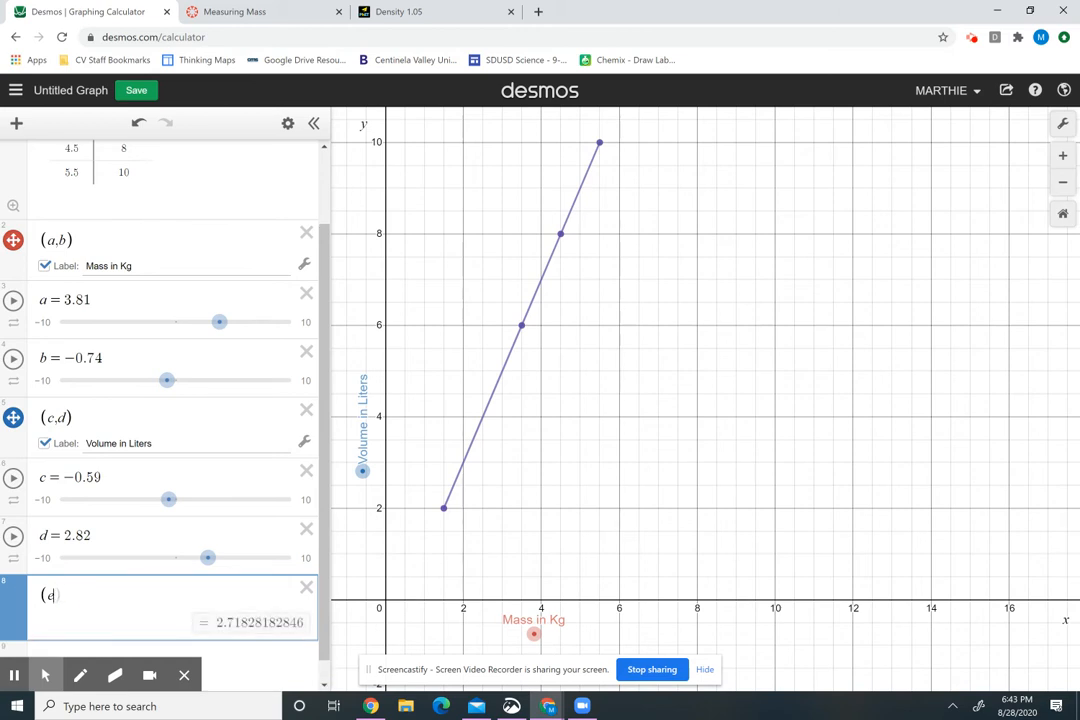
pyautogui.write(',')
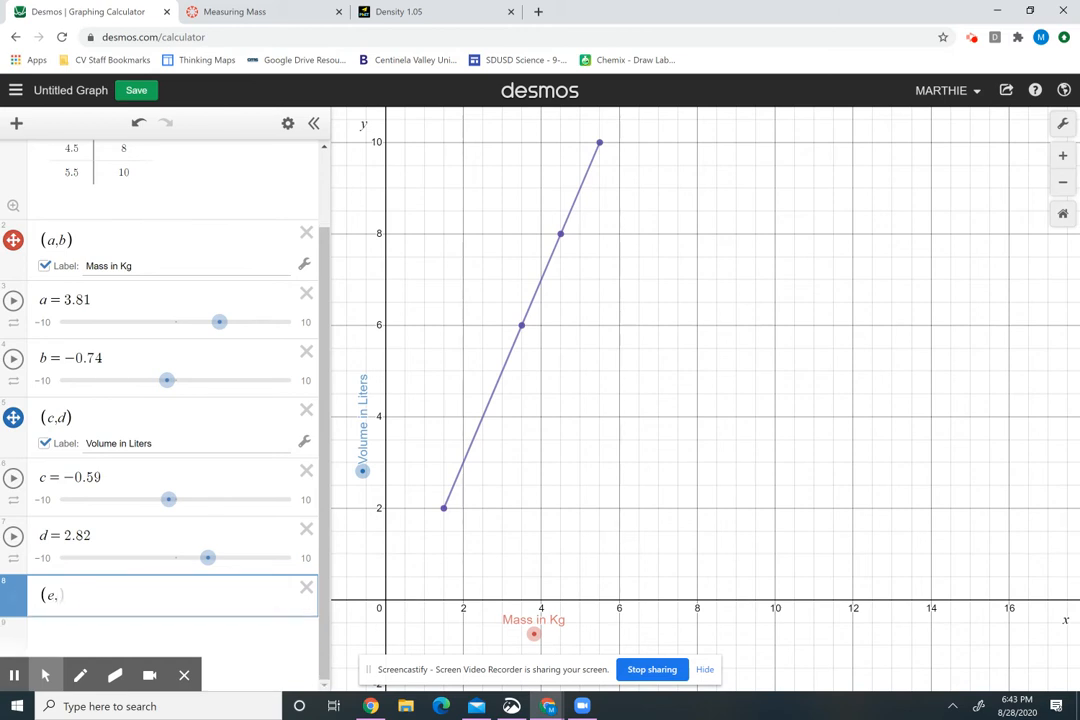
pyautogui.write('f')
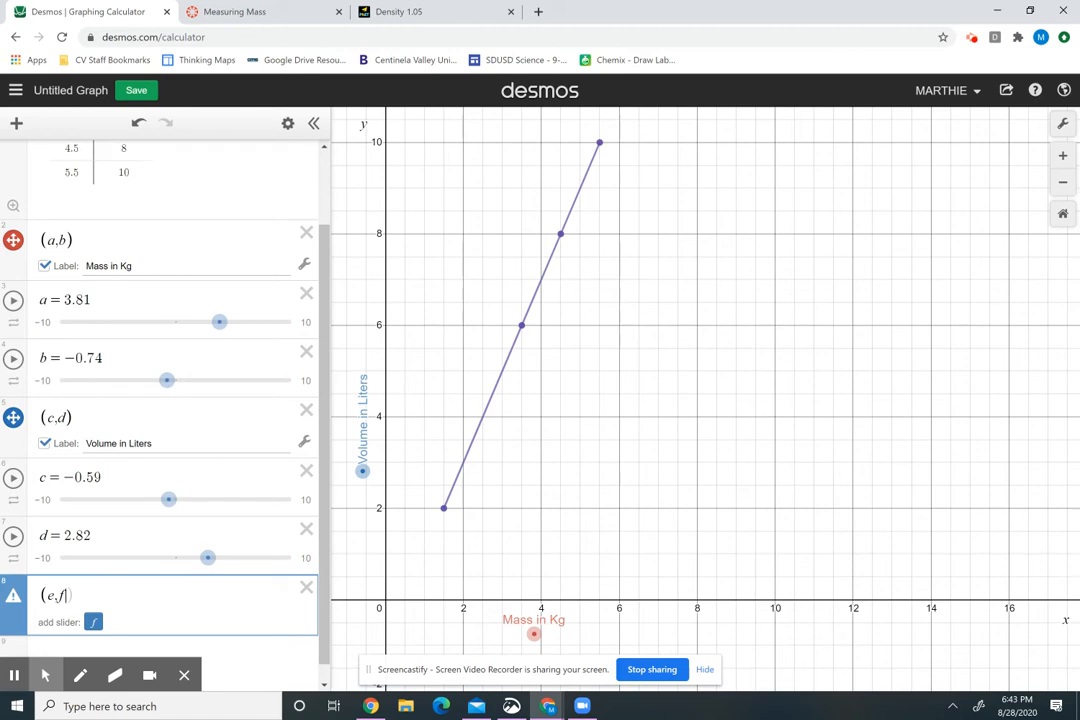
# Add a slider for f and raise the labelled point (e,f) to about (2.718, 8.03)
pyautogui.click(93, 622)
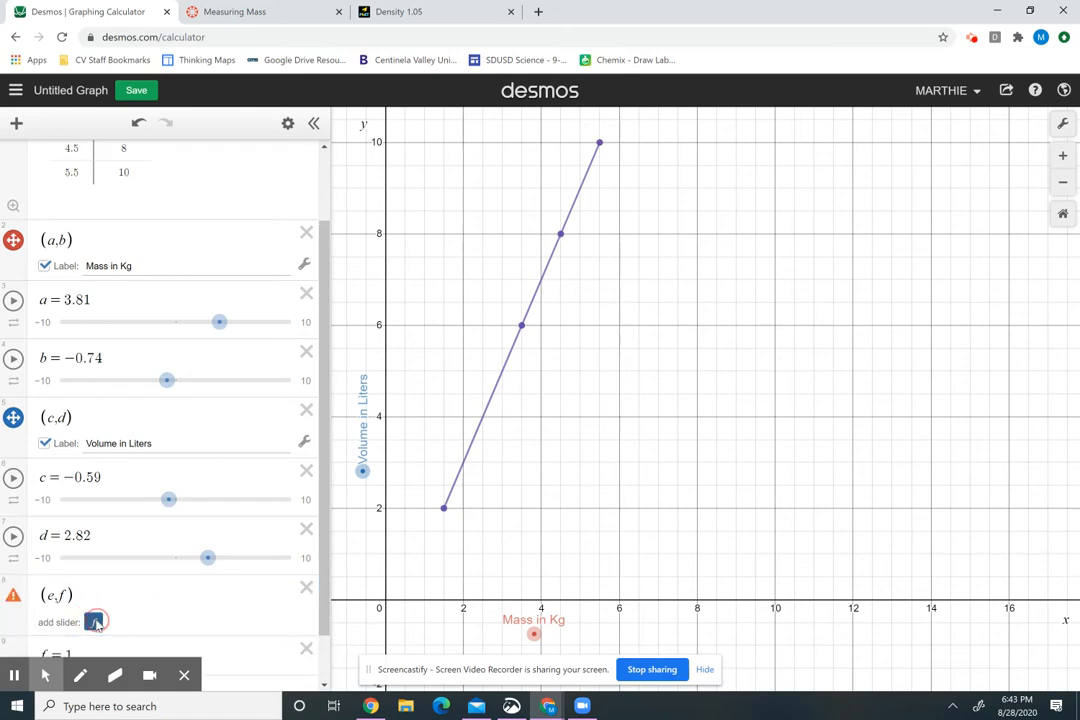
pyautogui.click(44, 621)
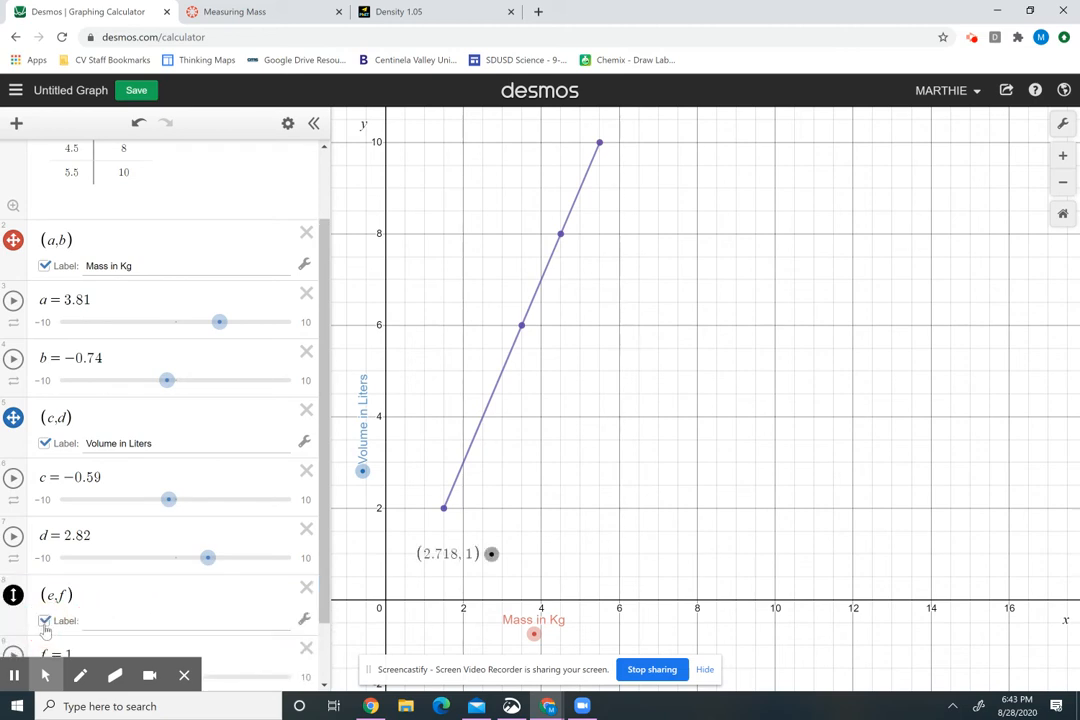
pyautogui.moveTo(491, 554); pyautogui.dragTo(491, 233)
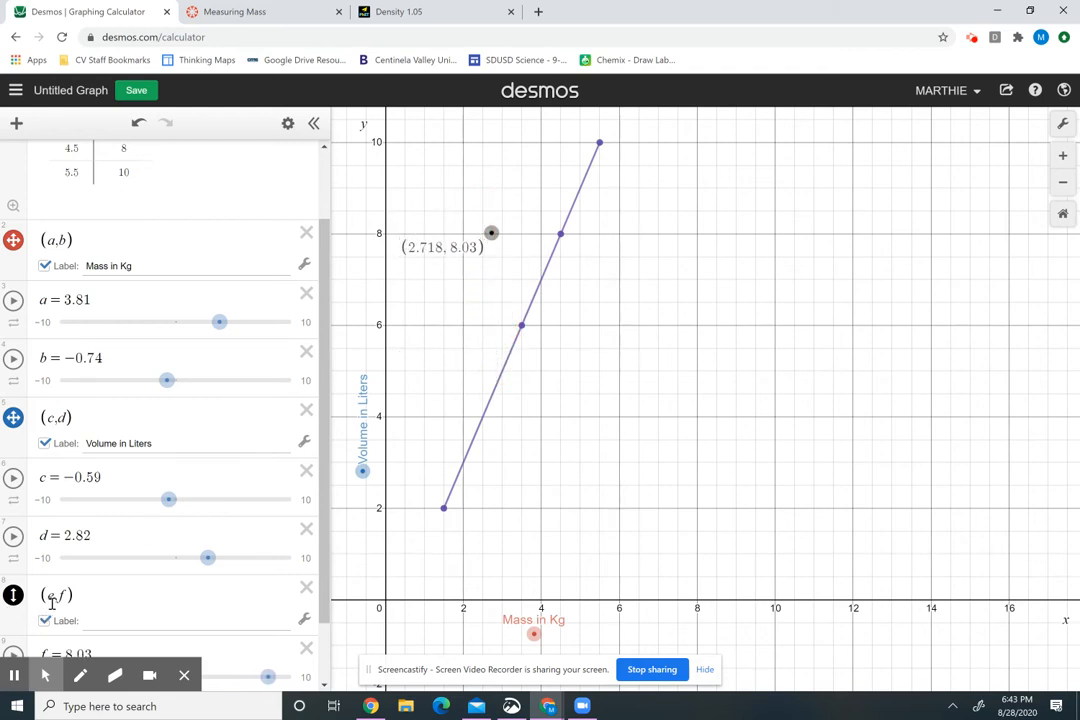
# Replace e with g in the third point's coordinates and add a slider for g
pyautogui.click(52, 608)
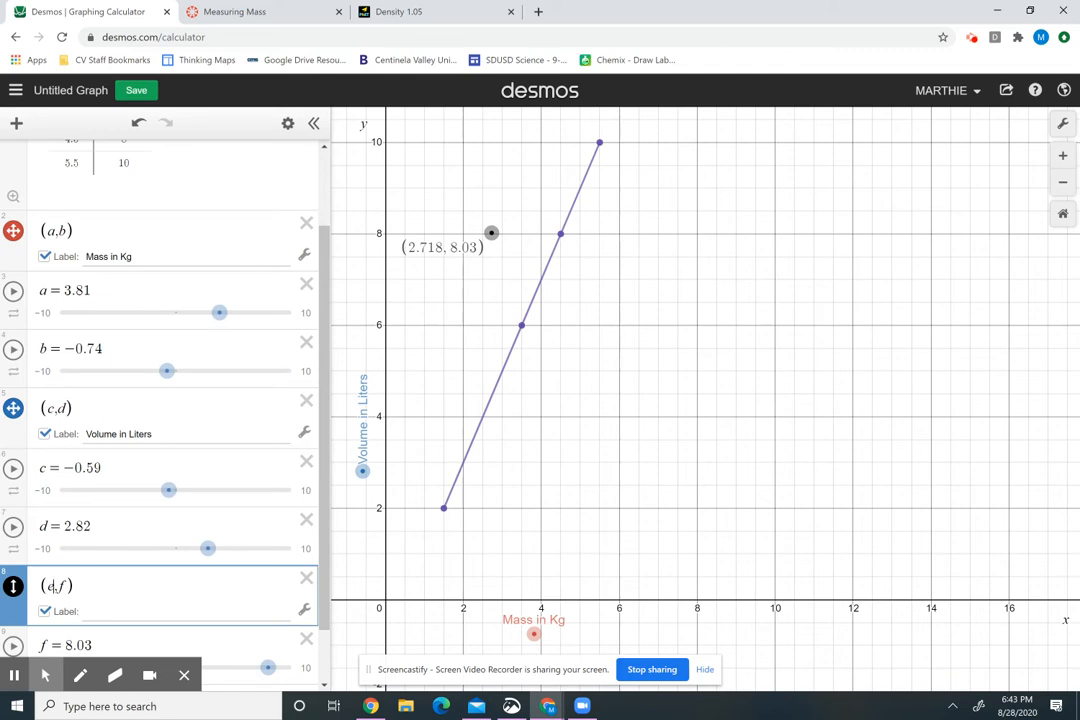
pyautogui.click(50, 585)
pyautogui.press('BackSpace')
pyautogui.write('g')
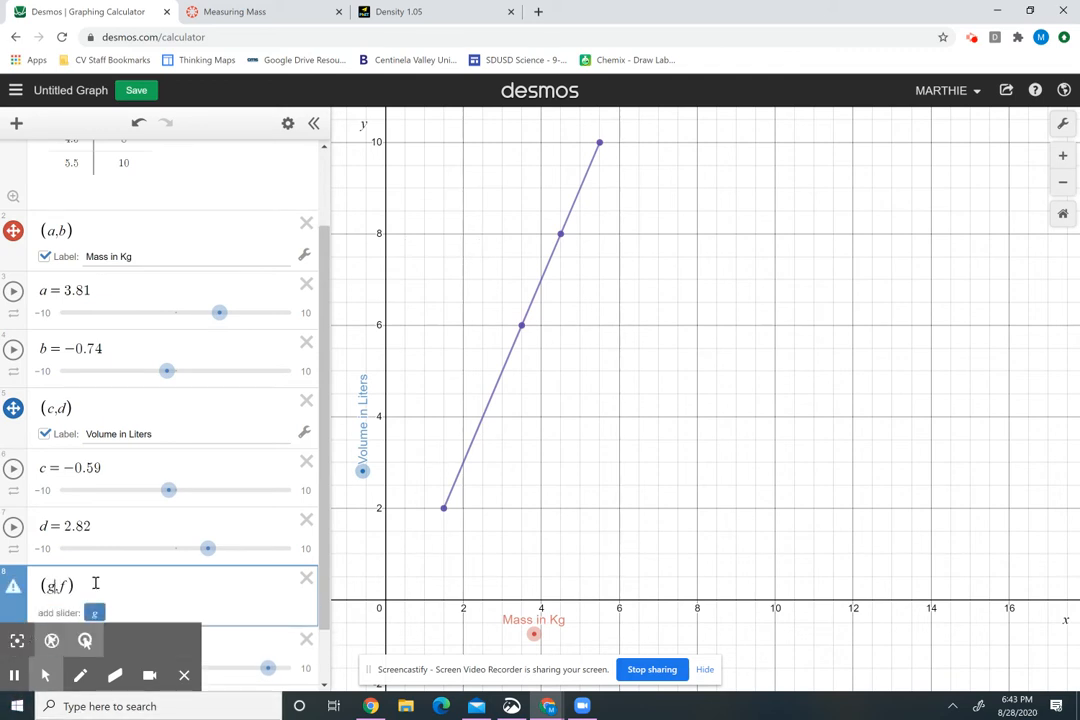
pyautogui.click(93, 612)
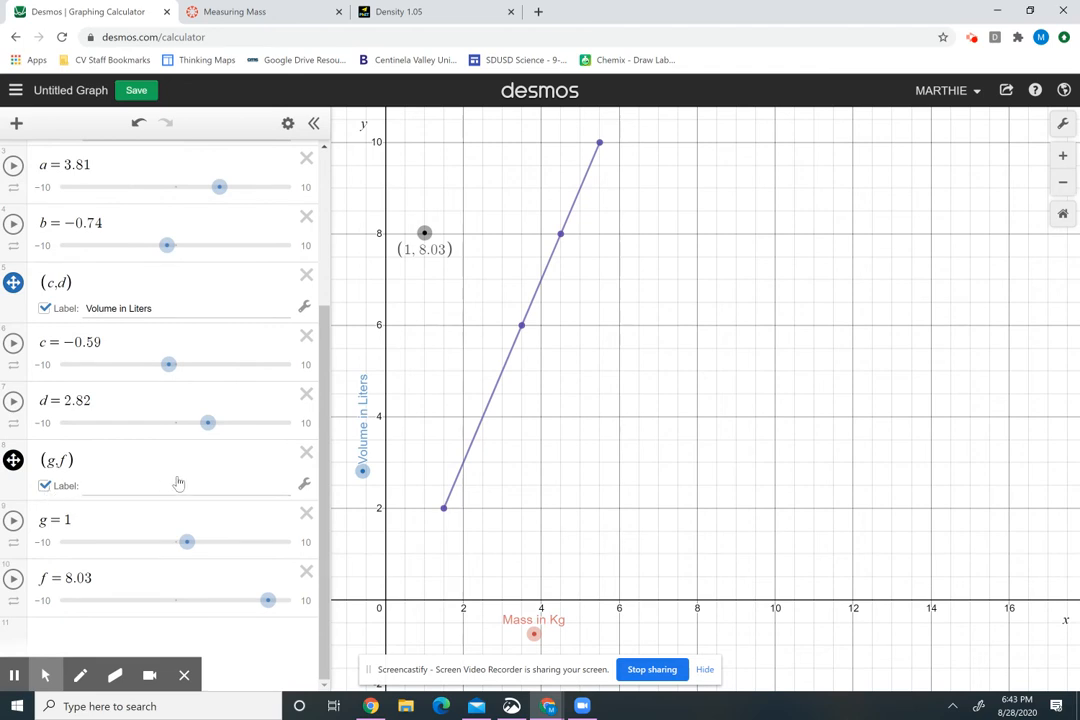
# Name the label of point (g,f) "Mass v. Volume of Wood"
pyautogui.click(148, 488)
pyautogui.write('Ma')
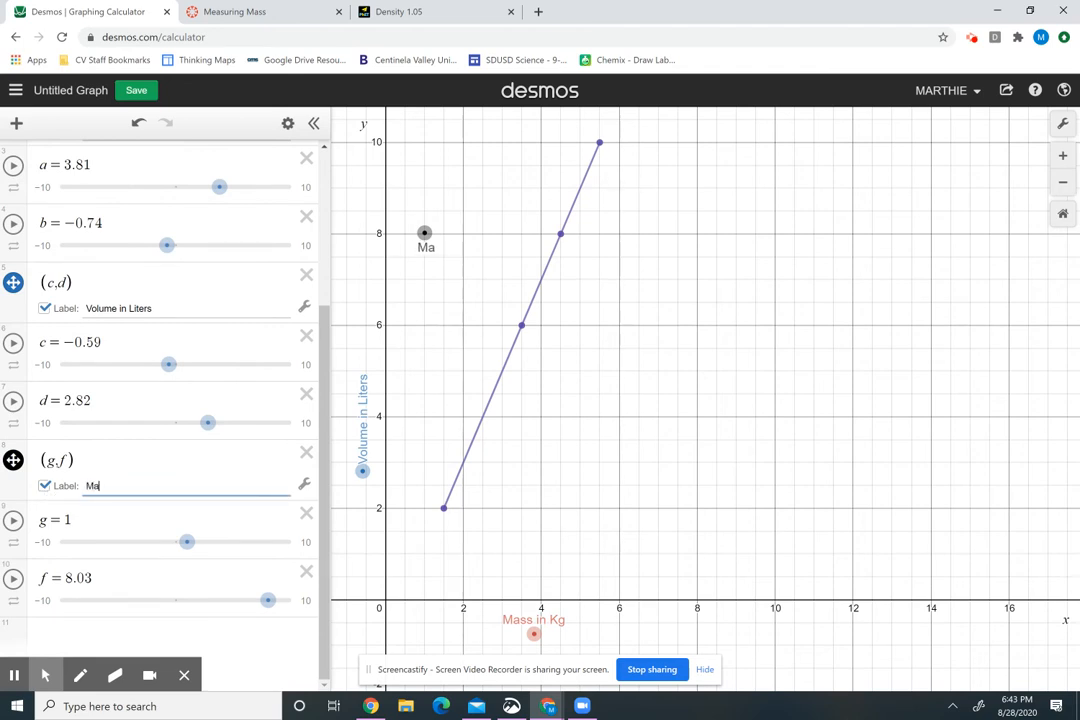
pyautogui.write('ss v. Volume of')
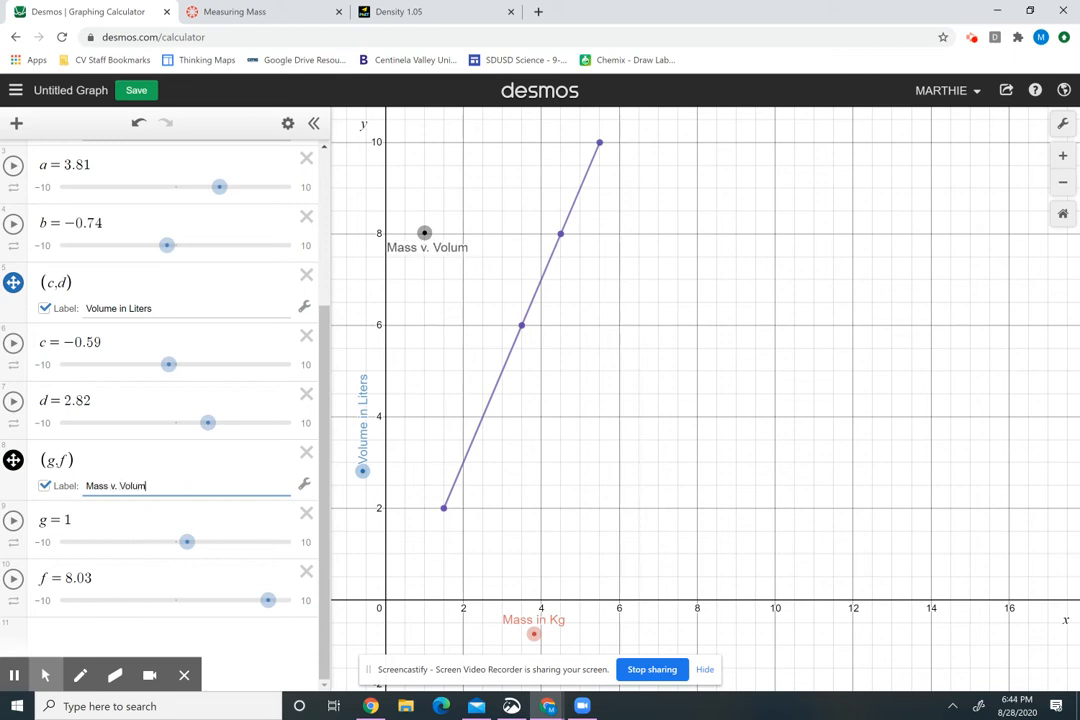
pyautogui.write('Wood')
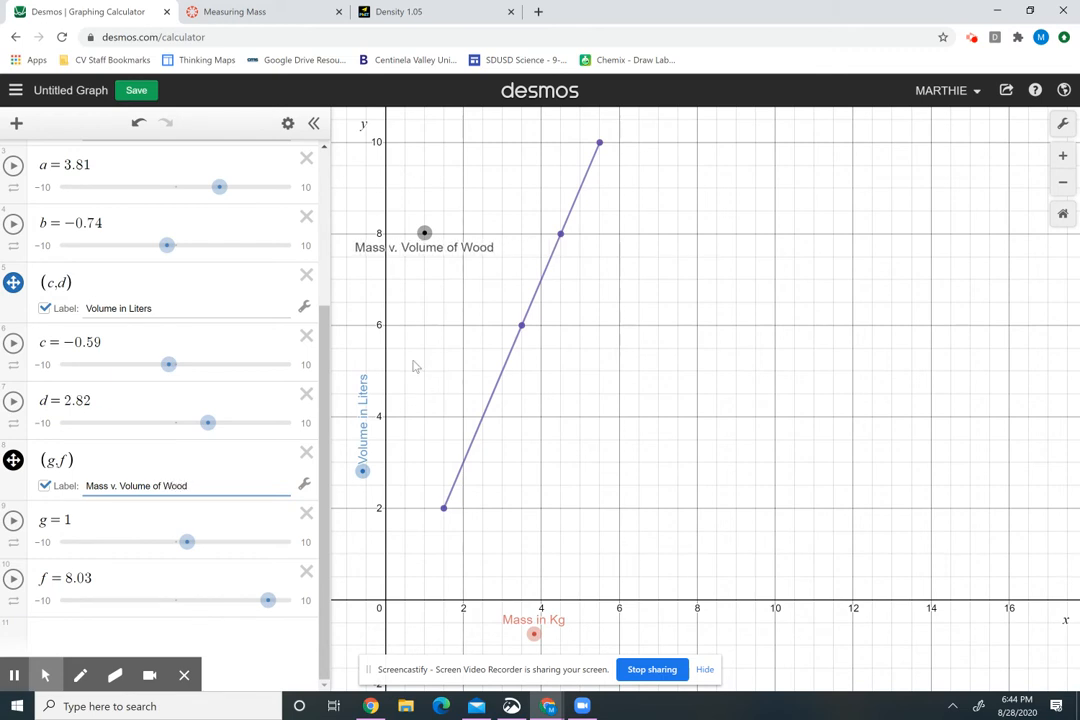
# Set the "Mass v. Volume of Wood" label's font size to Large and place its point near the top of the graph at about (3.75, 10.38)
pyautogui.moveTo(424, 232); pyautogui.dragTo(570, 121)
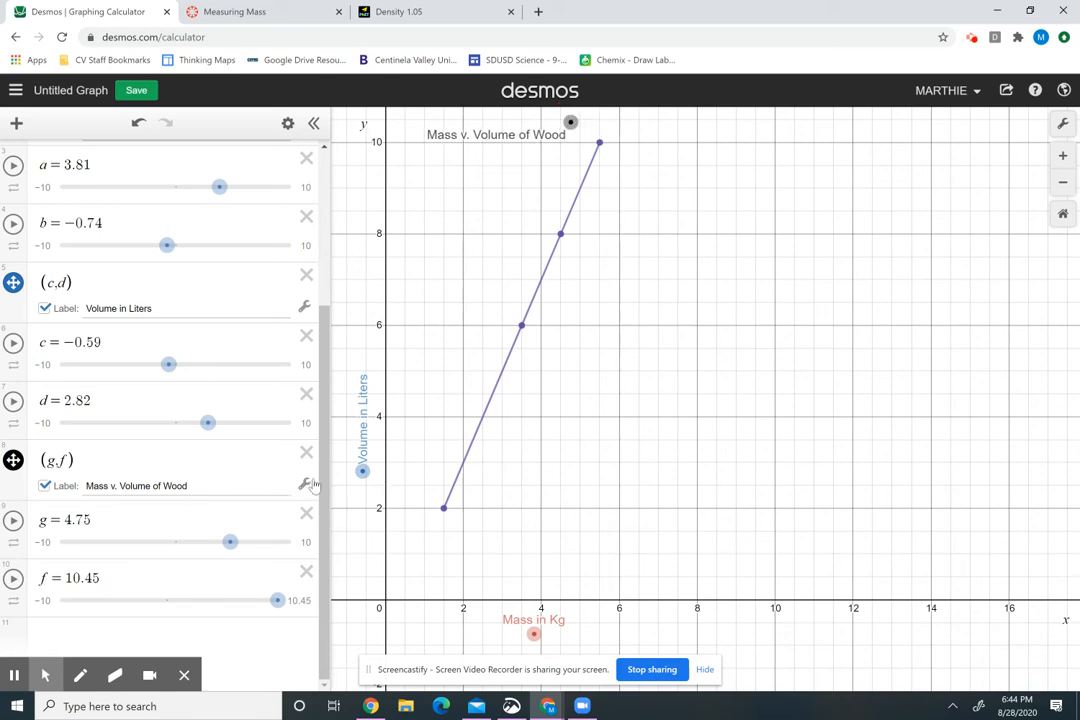
pyautogui.click(305, 484)
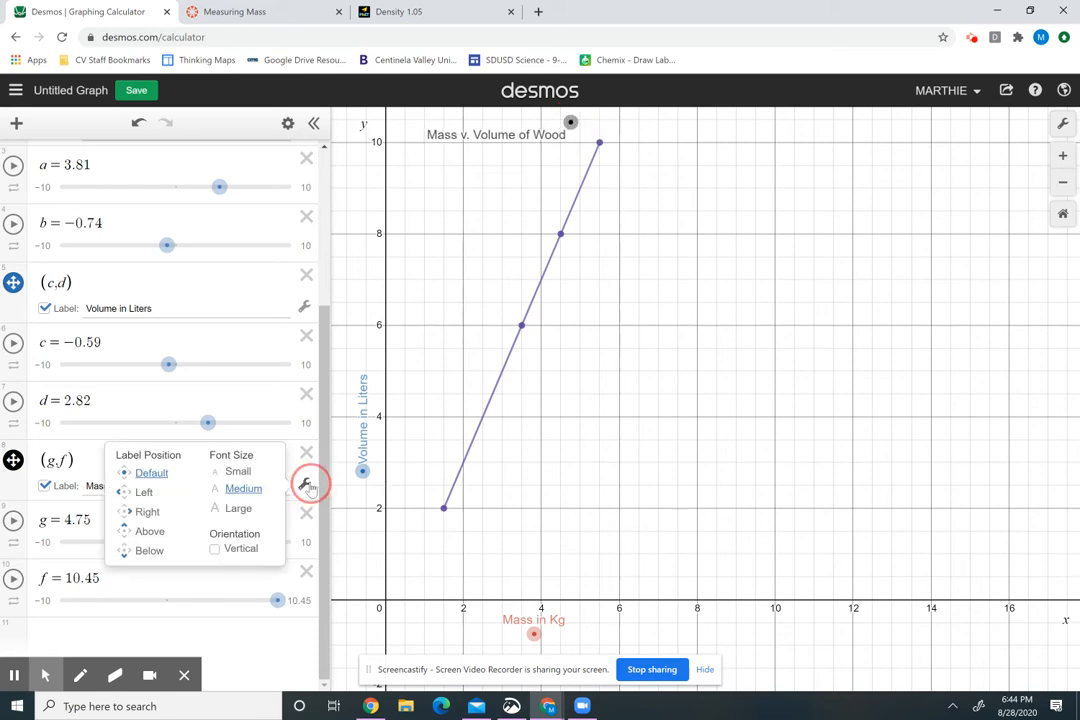
pyautogui.click(238, 508)
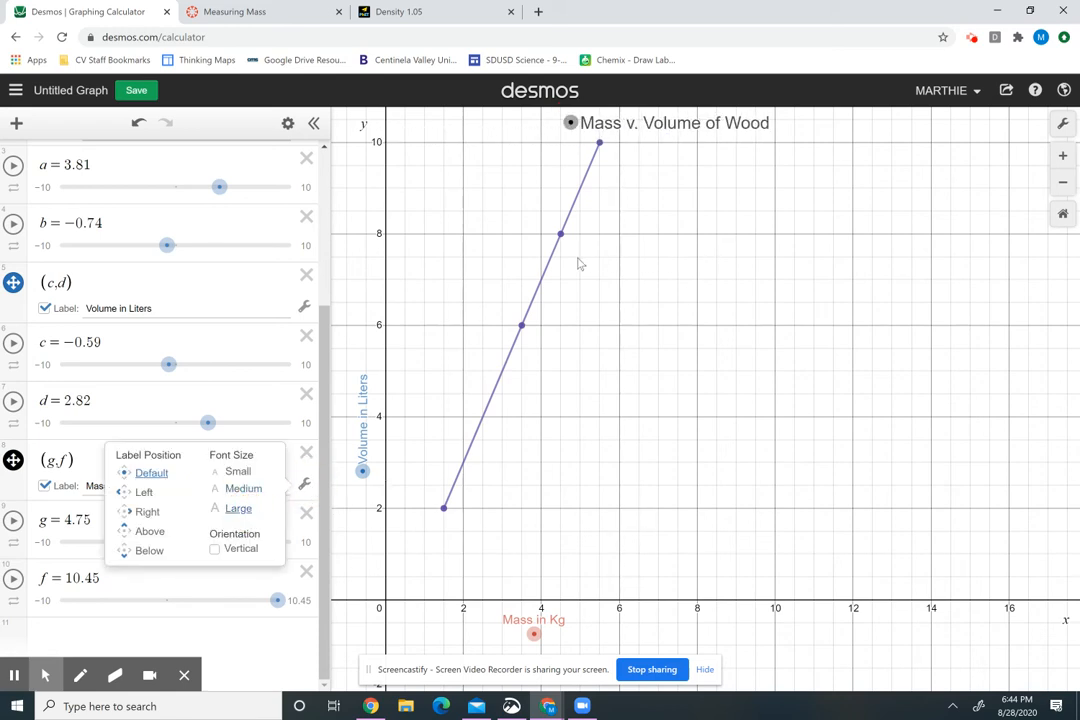
pyautogui.moveTo(570, 121); pyautogui.dragTo(531, 125)
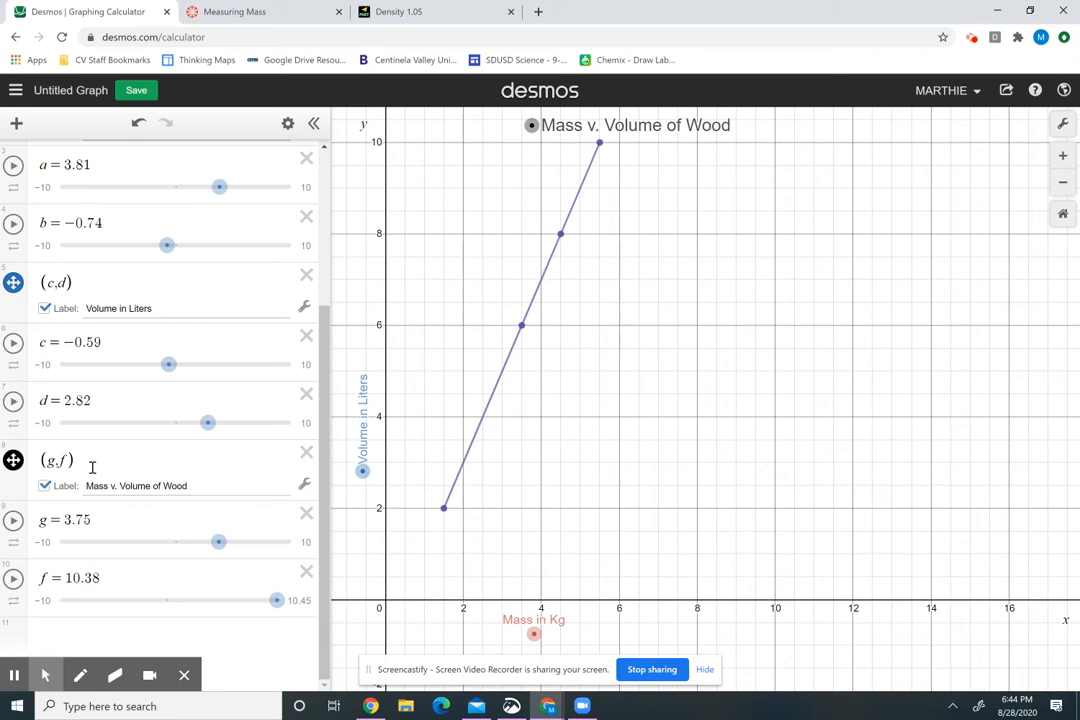
# Insert a second data table in the empty expression below the f slider
pyautogui.click(250, 637)
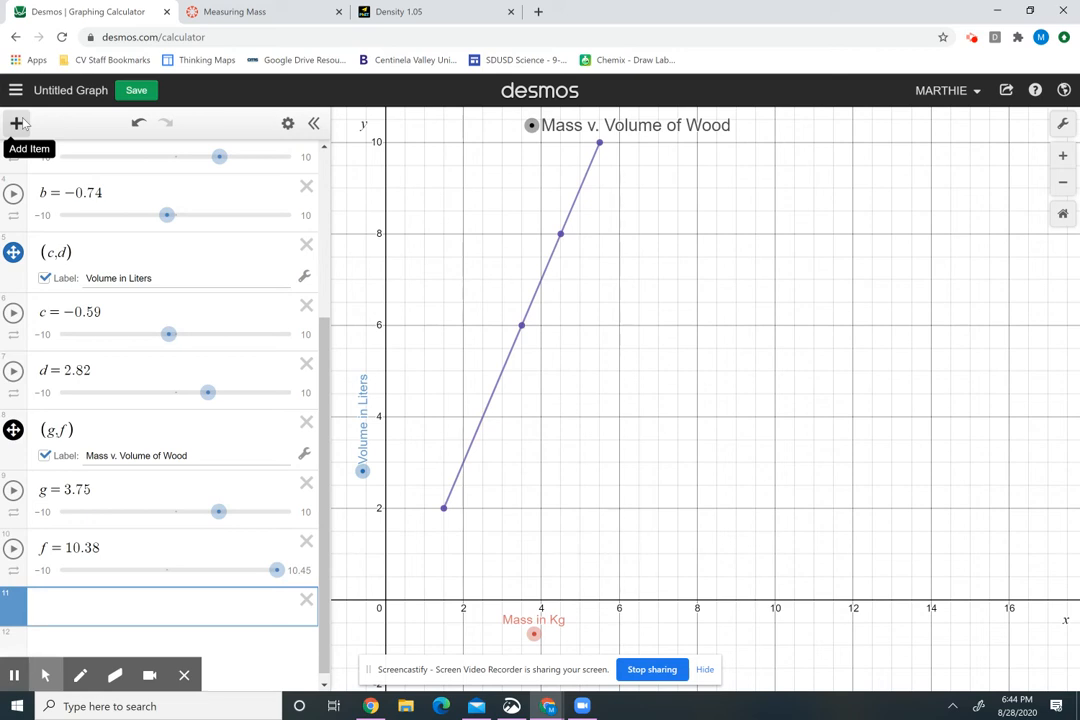
pyautogui.click(20, 122)
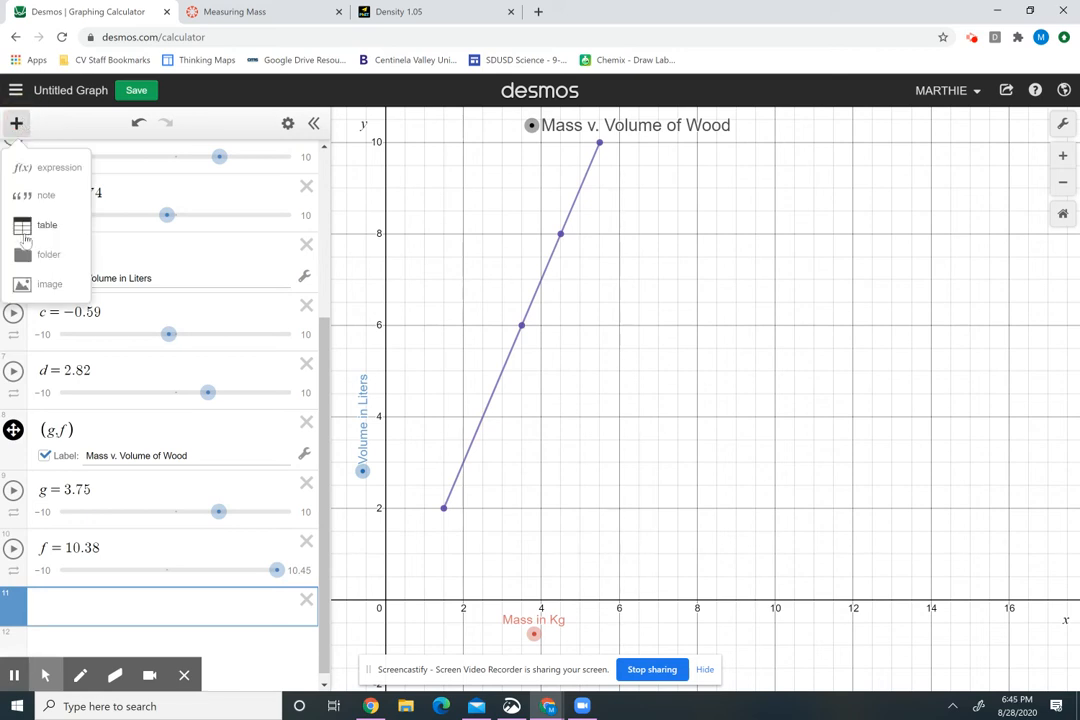
pyautogui.click(47, 226)
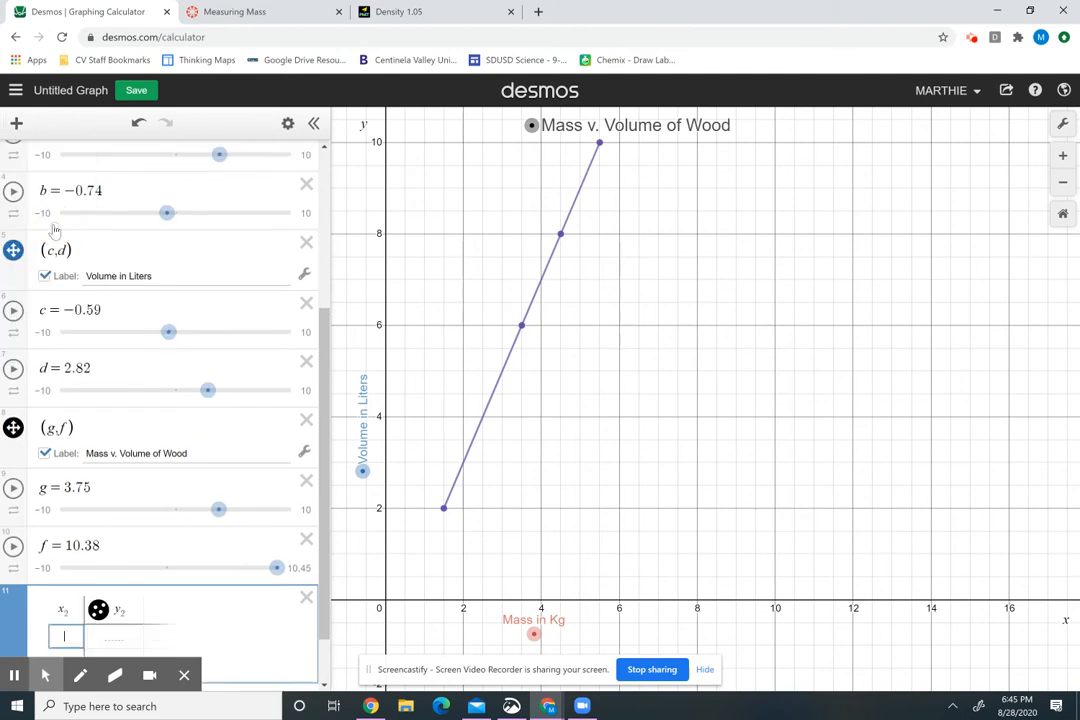
pyautogui.scroll(-1, 184, 596)
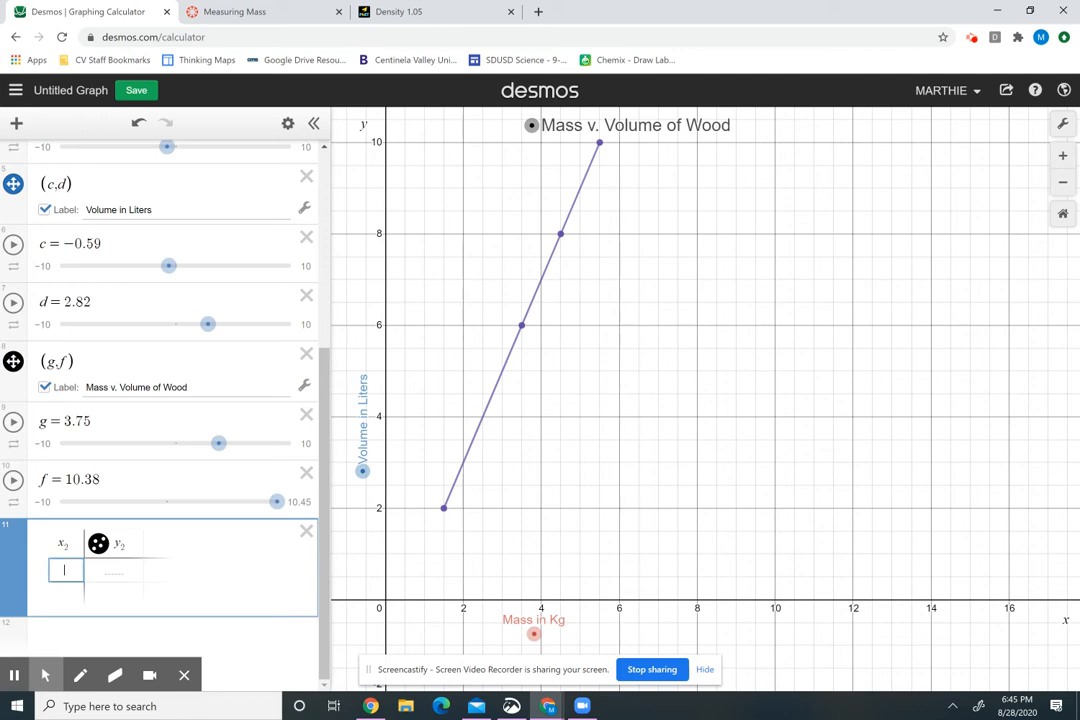
# Enter the points (1, 2) and (2, 4) in the first two rows of the second data table
pyautogui.write('1')
pyautogui.press('Tab')
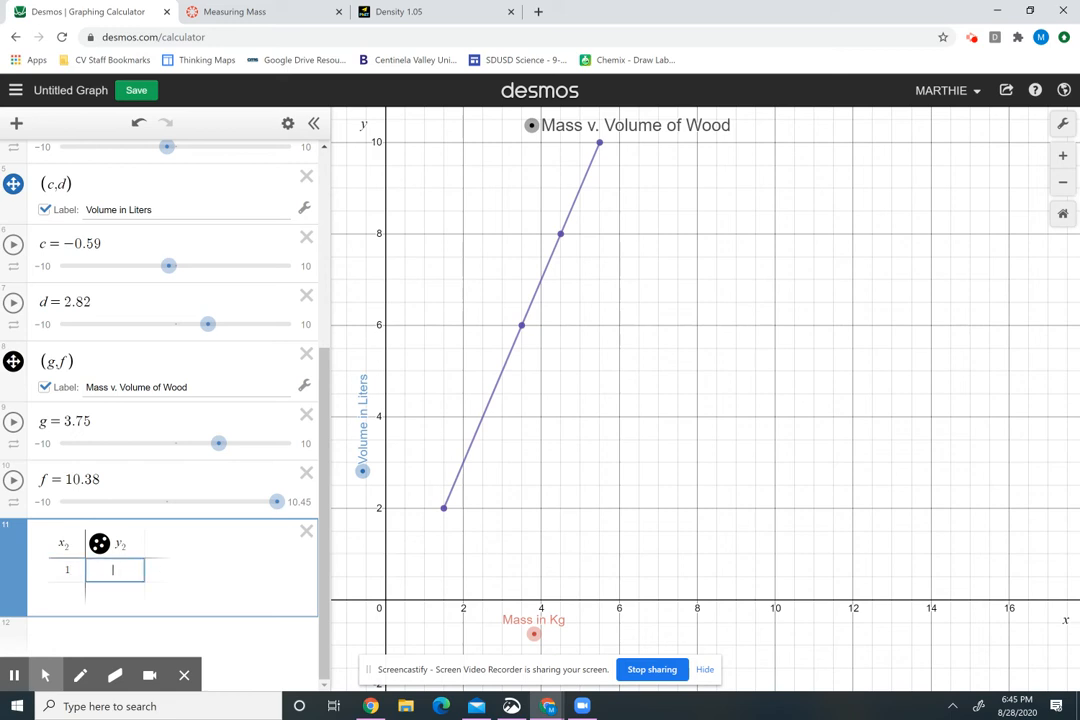
pyautogui.write('2')
pyautogui.press('Return')
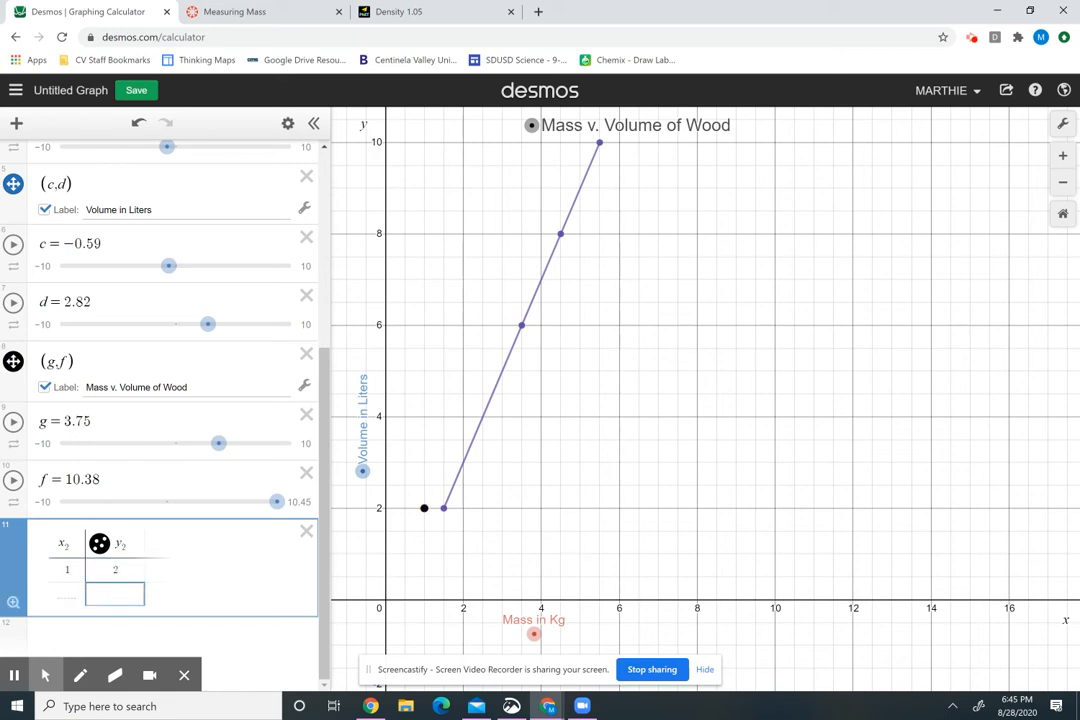
pyautogui.write('4')
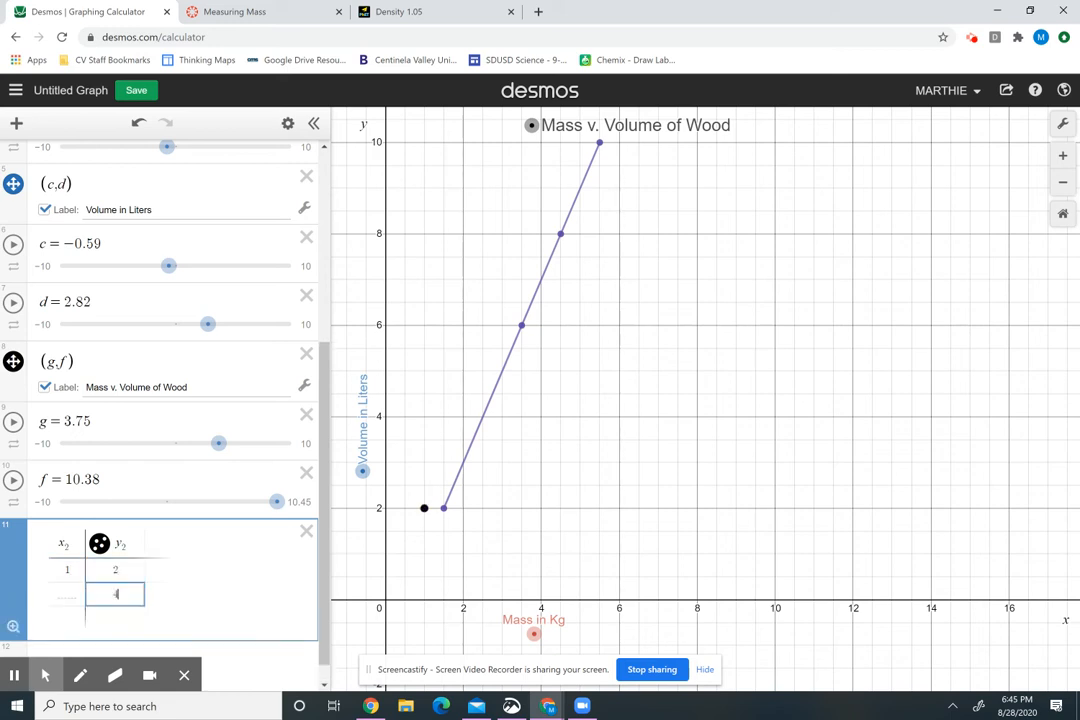
pyautogui.press('Tab')
pyautogui.click(67, 594)
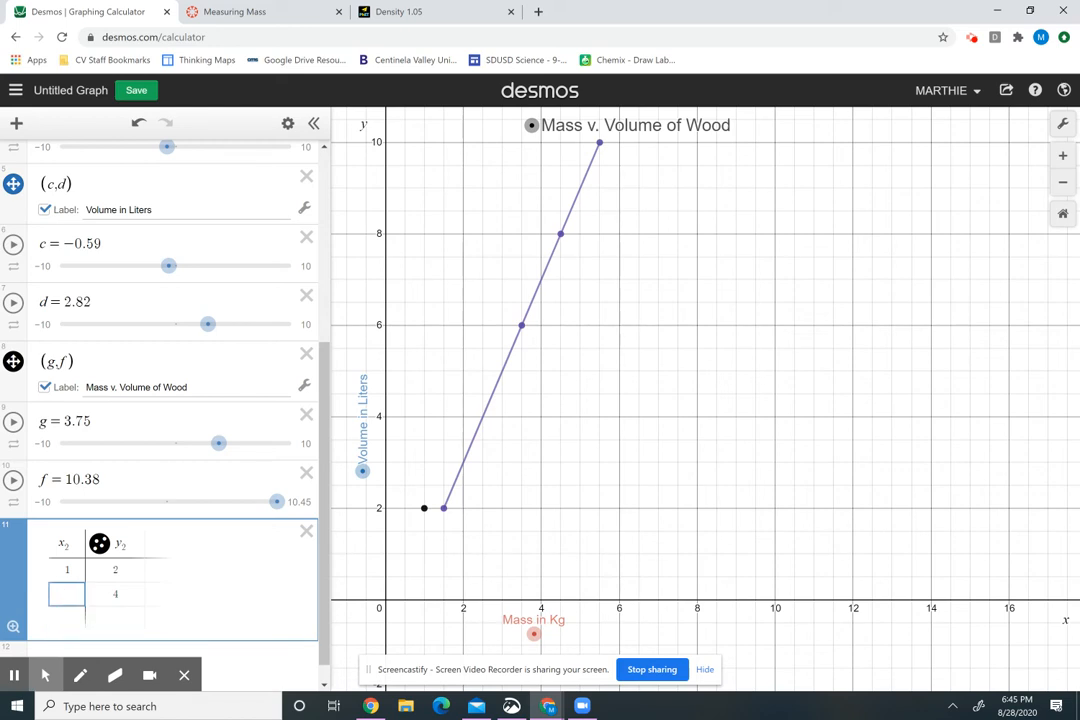
pyautogui.write('2')
pyautogui.press('Return')
# Add the points (5, 10) and (6, 12) to the second data table
pyautogui.write('5')
pyautogui.press('Tab')
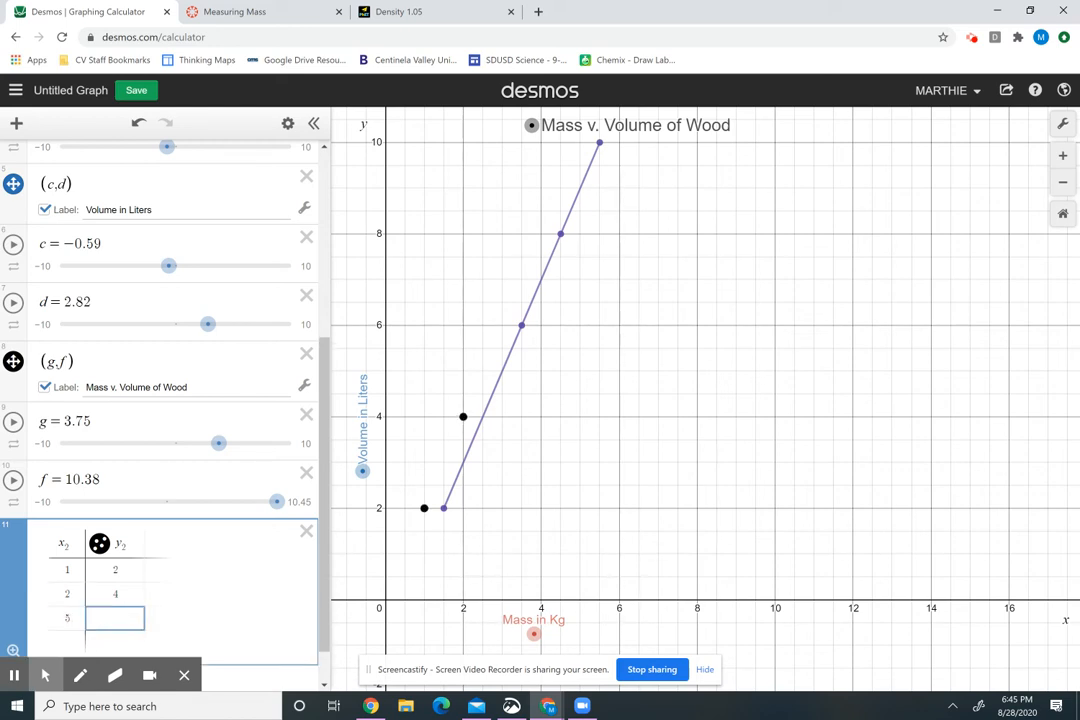
pyautogui.write('10')
pyautogui.press('Return')
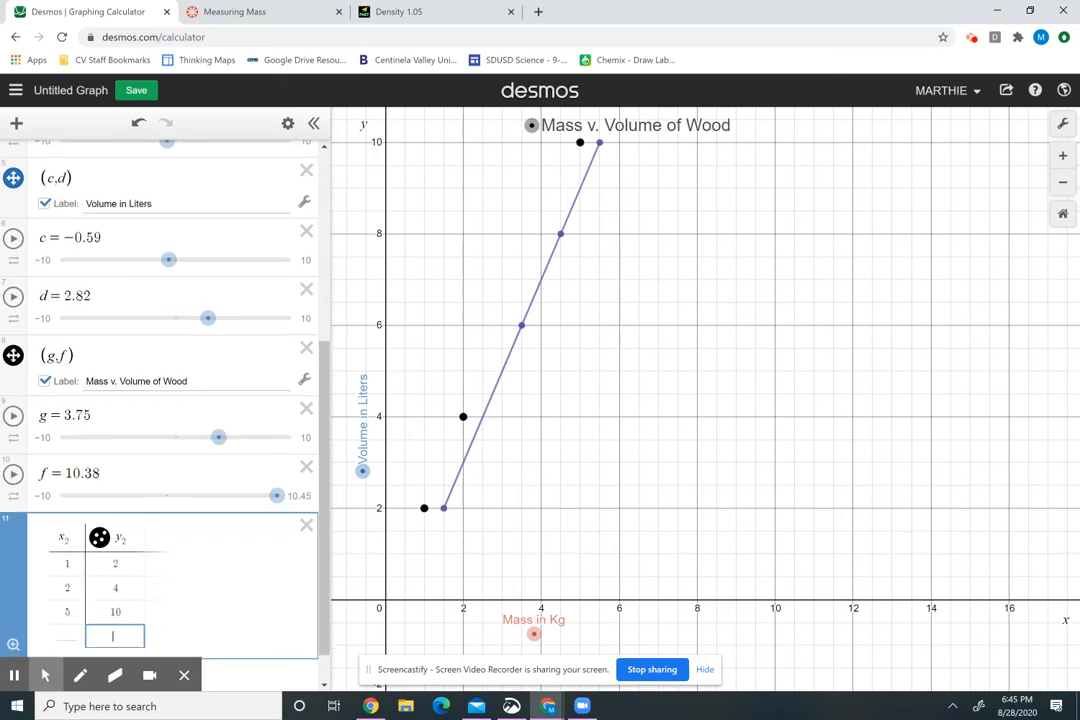
pyautogui.write('12')
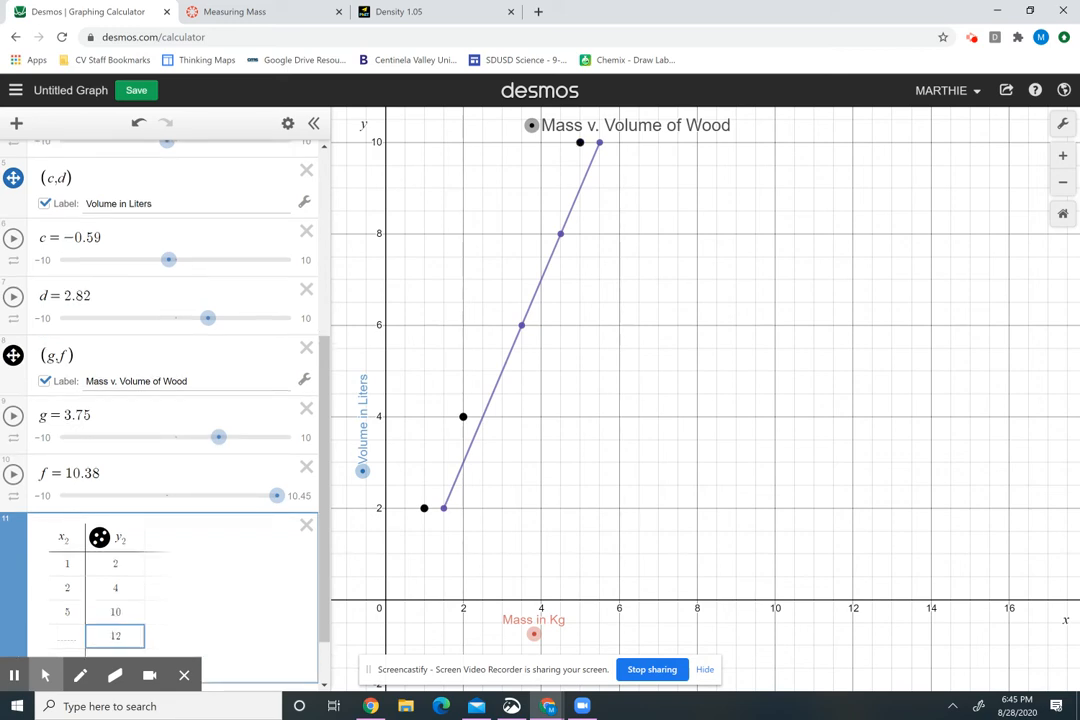
pyautogui.click(66, 634)
pyautogui.write('6')
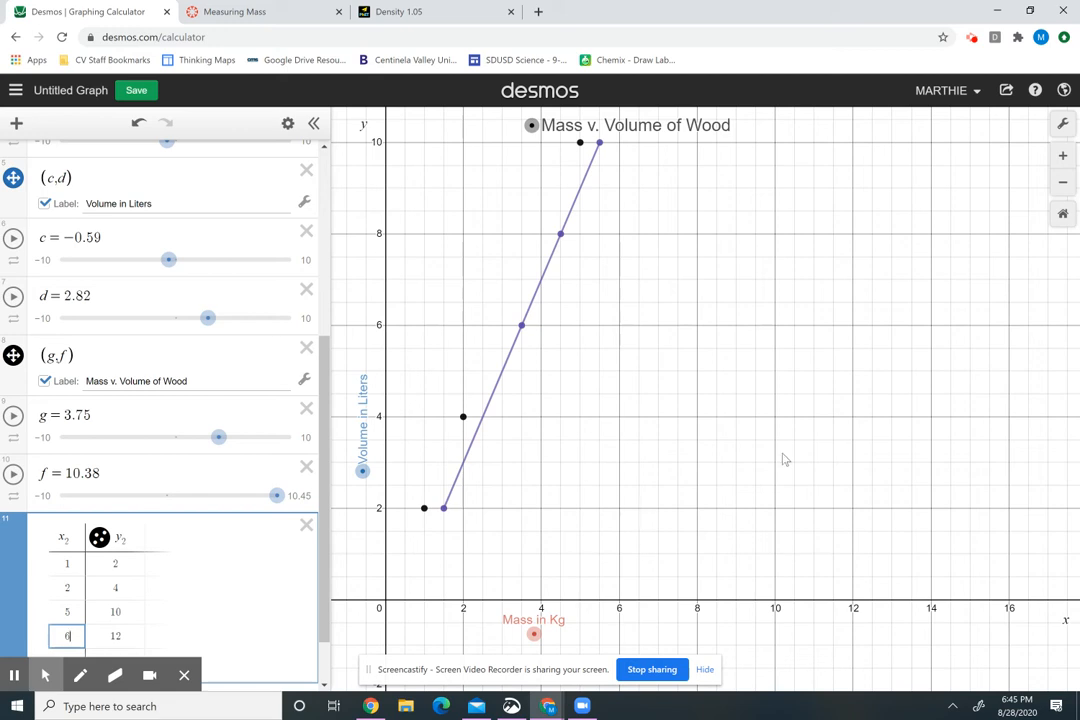
# Turn on connecting lines for the points of the second data table
pyautogui.moveTo(783, 458)
pyautogui.mouseDown()
pyautogui.moveTo(760, 520)
pyautogui.moveTo(762, 560)
pyautogui.moveTo(779, 477)
pyautogui.mouseUp()
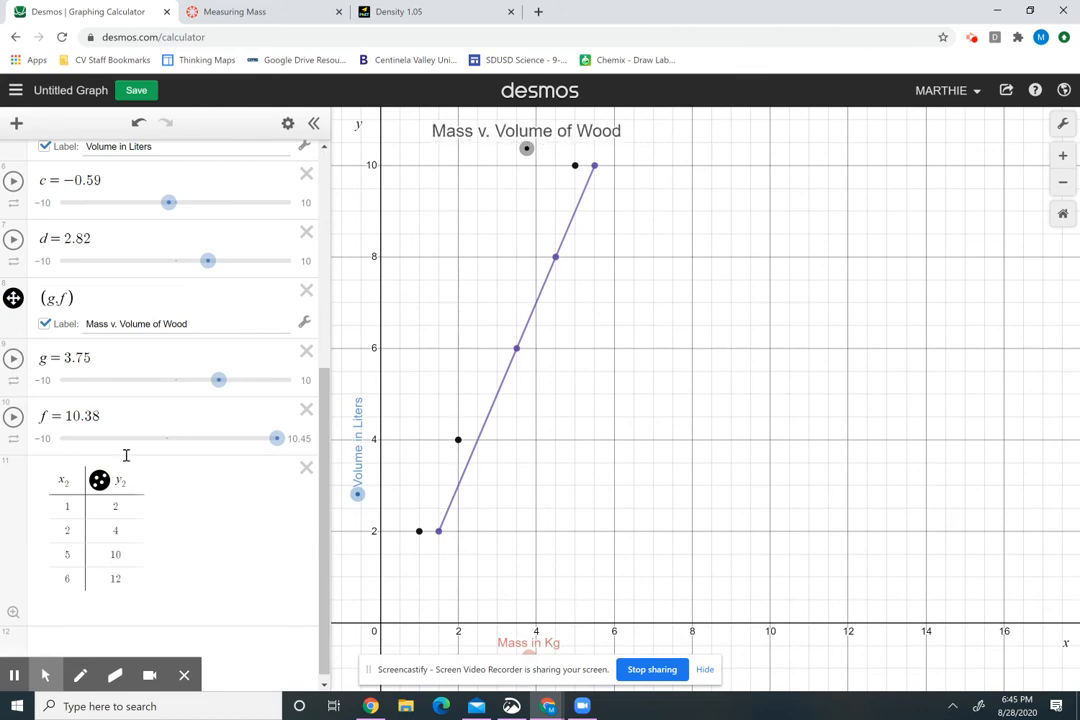
pyautogui.click(287, 124)
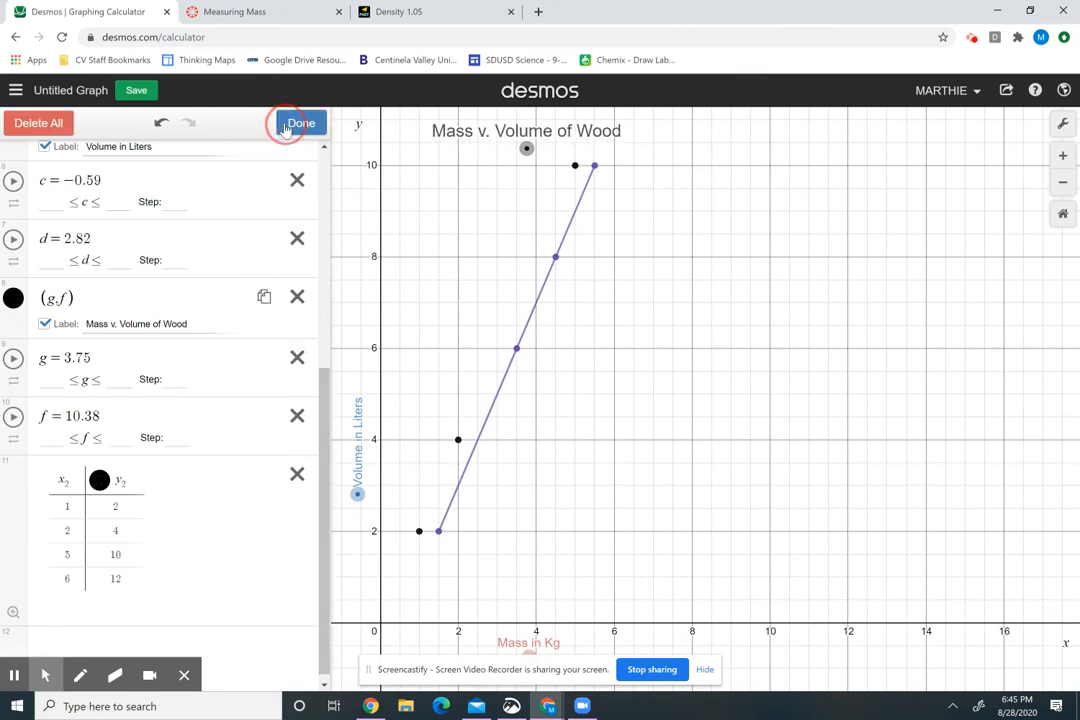
pyautogui.click(99, 481)
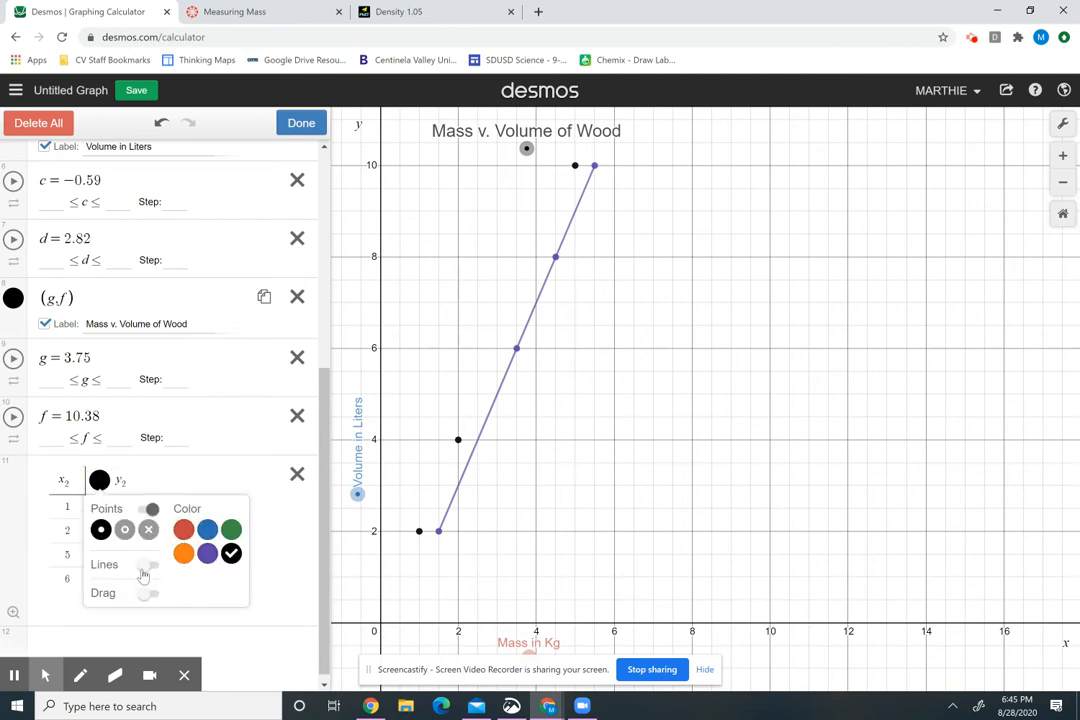
pyautogui.click(143, 566)
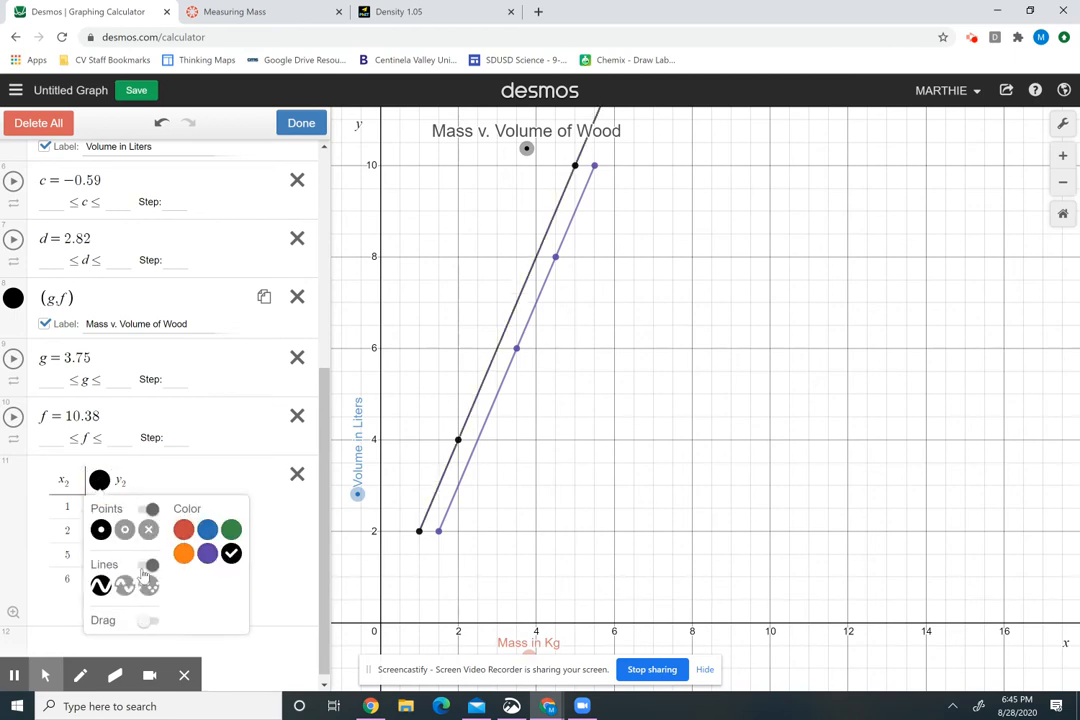
# Change the color of the title label's point (g,f) to orange and finish editing the expression list
pyautogui.click(13, 298)
pyautogui.click(13, 298)
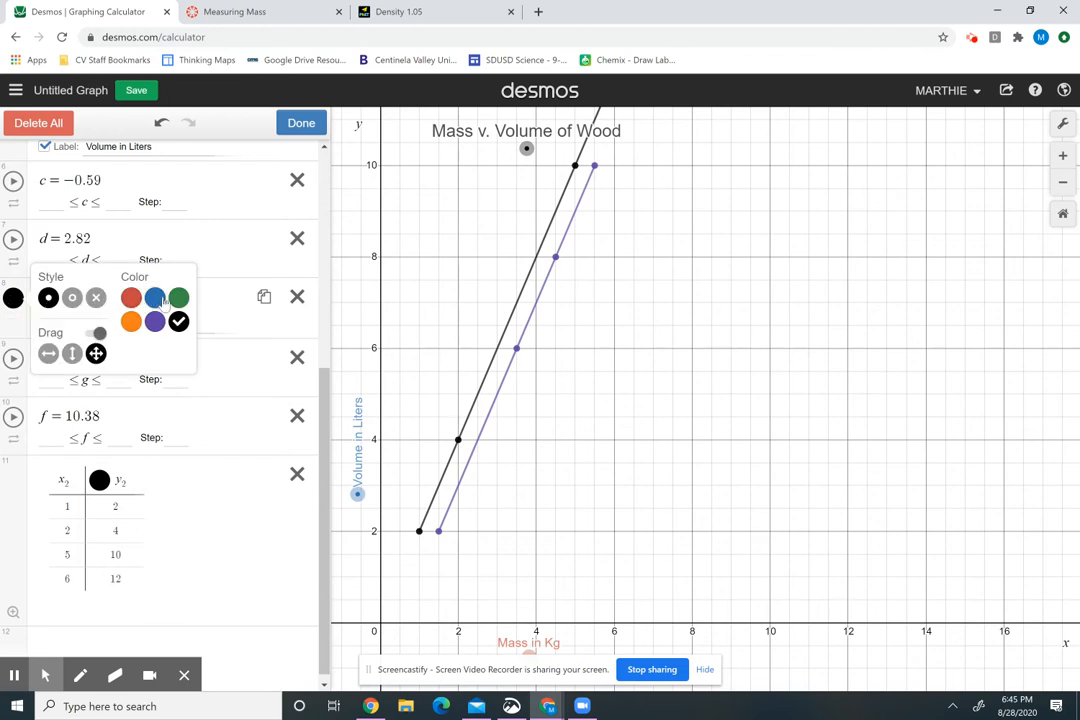
pyautogui.click(131, 322)
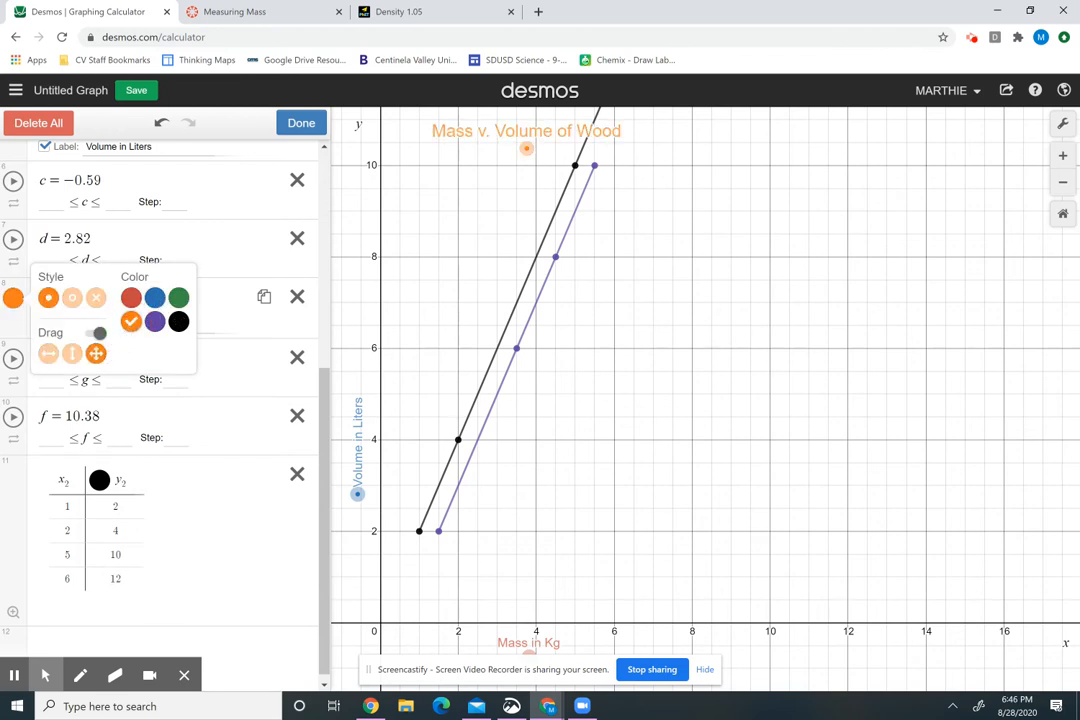
pyautogui.click(219, 386)
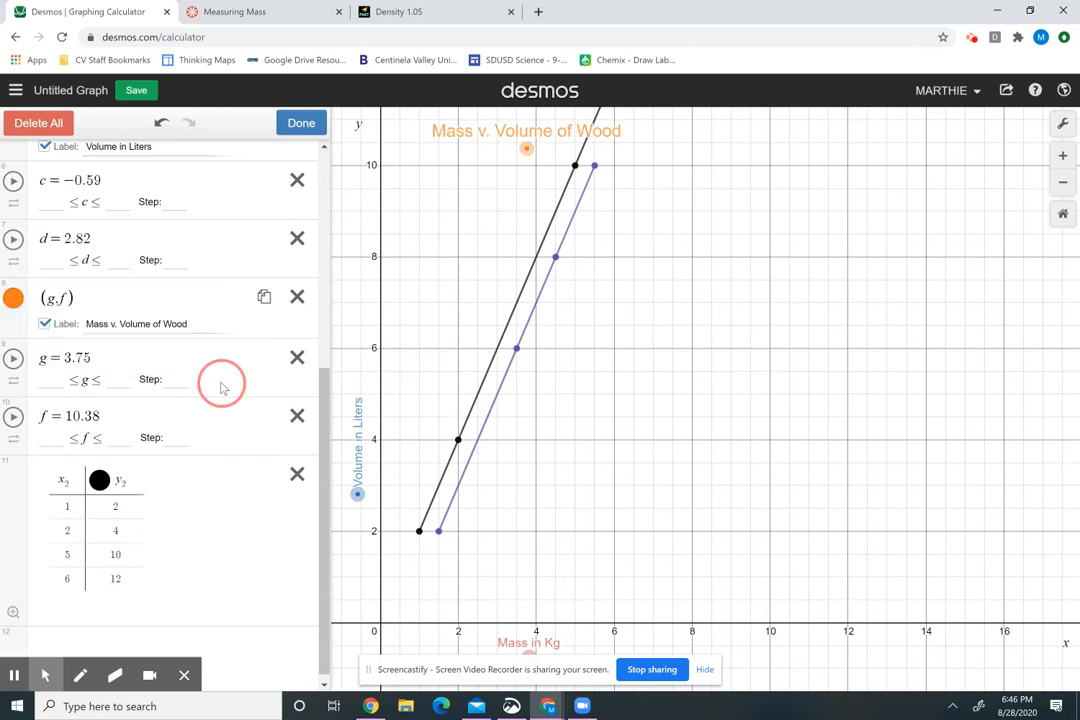
pyautogui.click(229, 578)
pyautogui.click(301, 121)
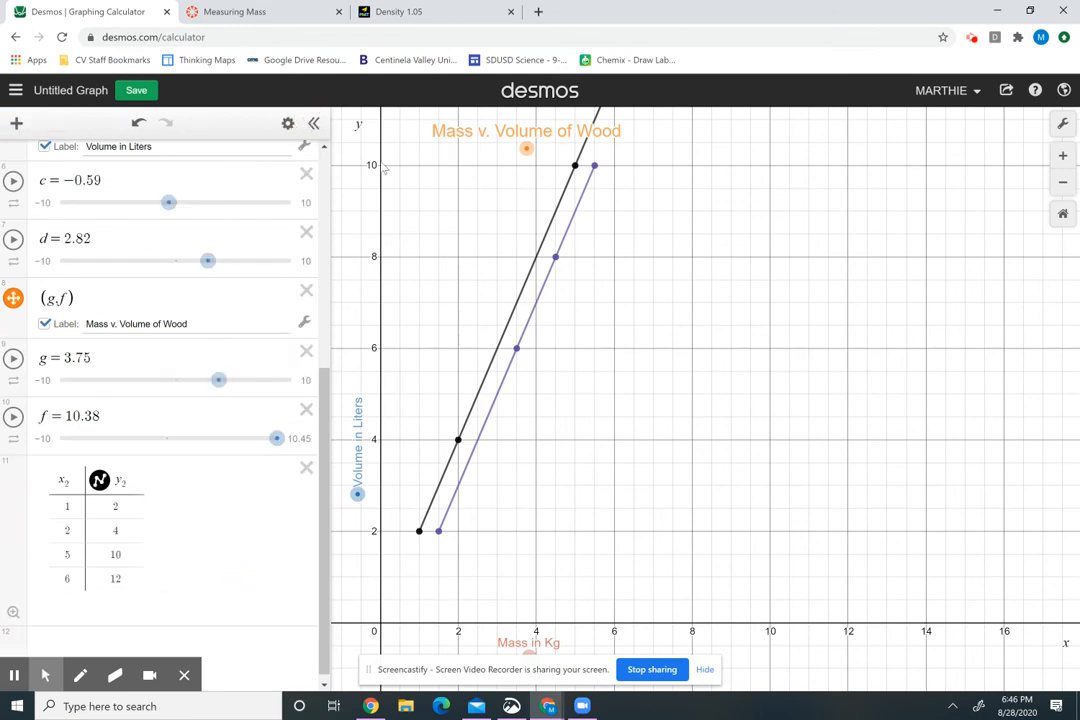
# Set the upper limit of the graph's y-axis to 14
pyautogui.moveTo(870, 355)
pyautogui.mouseDown()
pyautogui.moveTo(822, 470)
pyautogui.moveTo(848, 478)
pyautogui.moveTo(853, 354)
pyautogui.mouseUp()
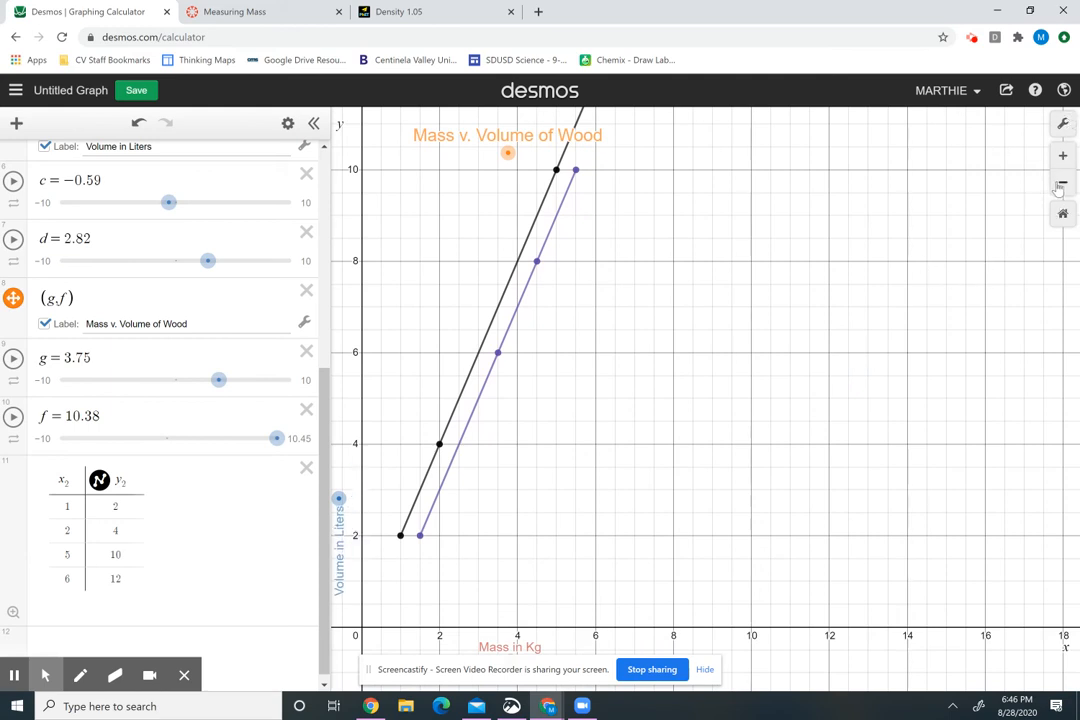
pyautogui.click(1064, 125)
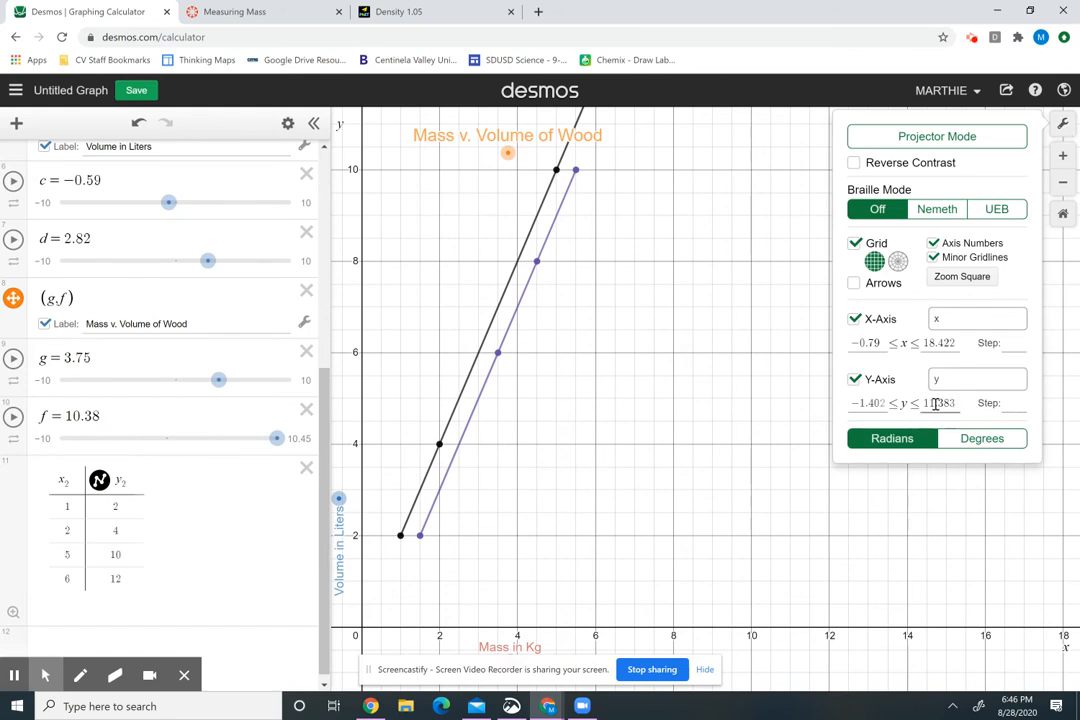
pyautogui.click(935, 403)
pyautogui.press('BackSpace')
pyautogui.press('BackSpace')
pyautogui.press('BackSpace')
pyautogui.press('BackSpace')
pyautogui.press('BackSpace')
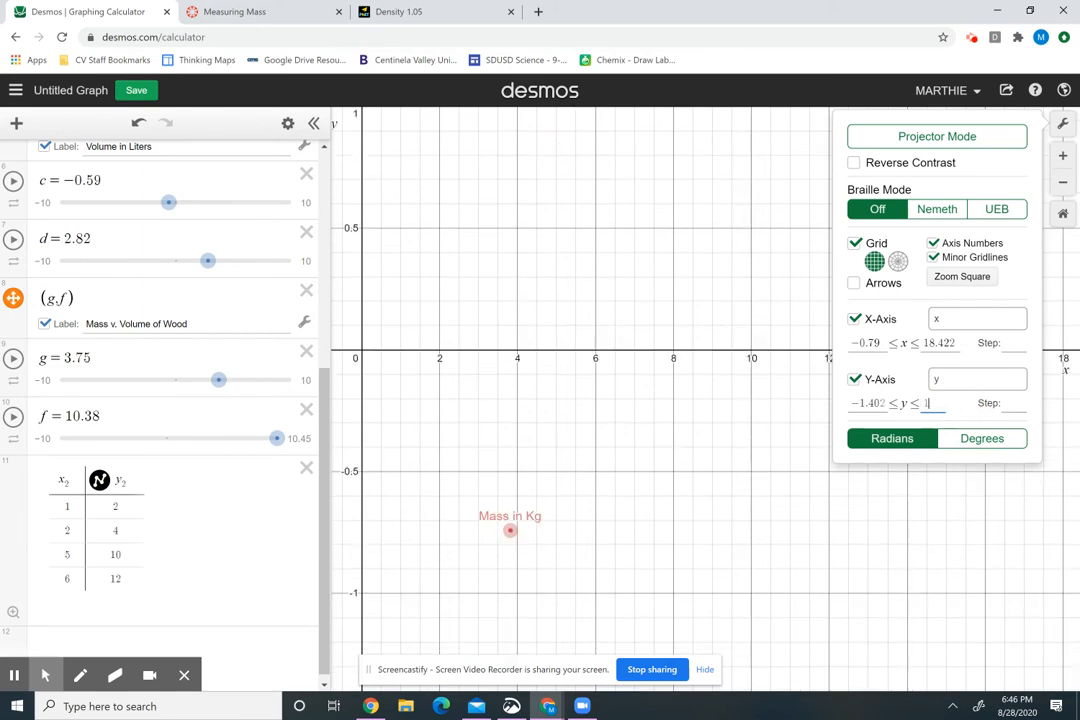
pyautogui.write('4')
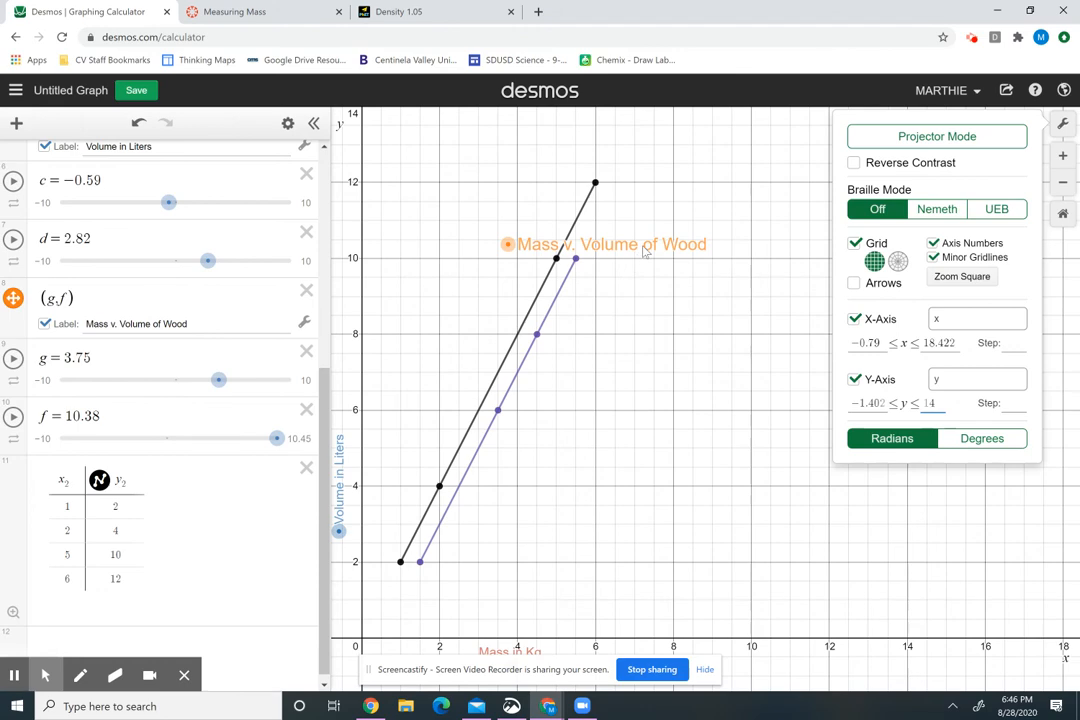
# Move the title label's point above both plotted lines to about (3.77, 12.71)
pyautogui.moveTo(645, 250)
pyautogui.mouseDown()
pyautogui.moveTo(634, 164)
pyautogui.moveTo(646, 265)
pyautogui.moveTo(650, 232)
pyautogui.mouseUp()
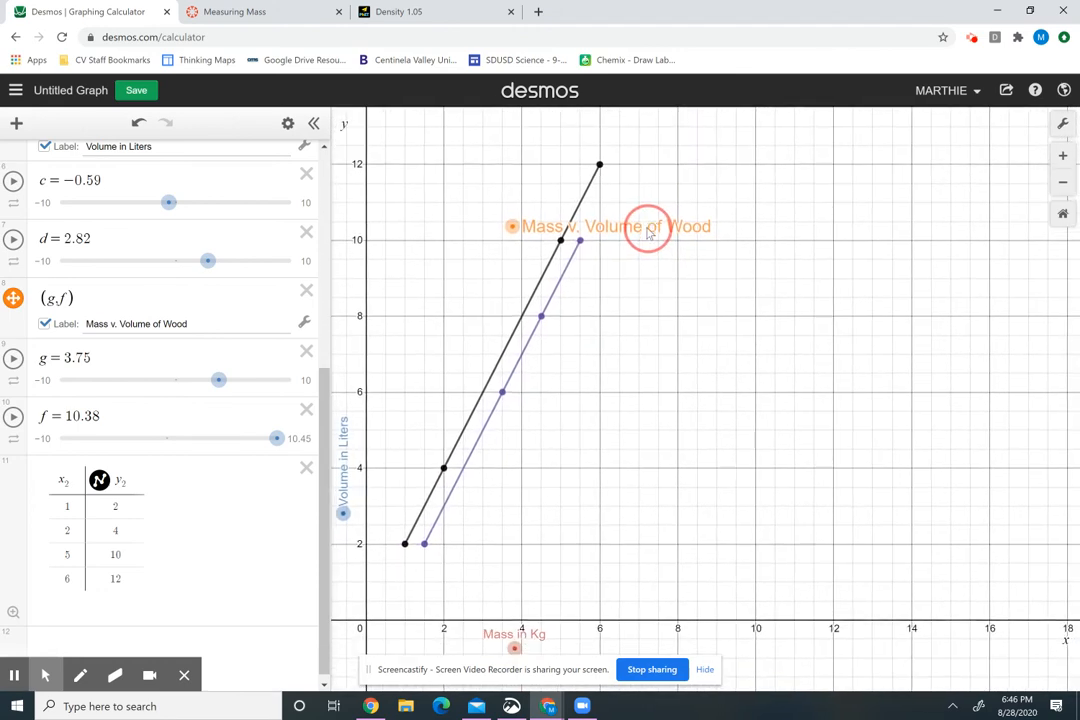
pyautogui.click(512, 226)
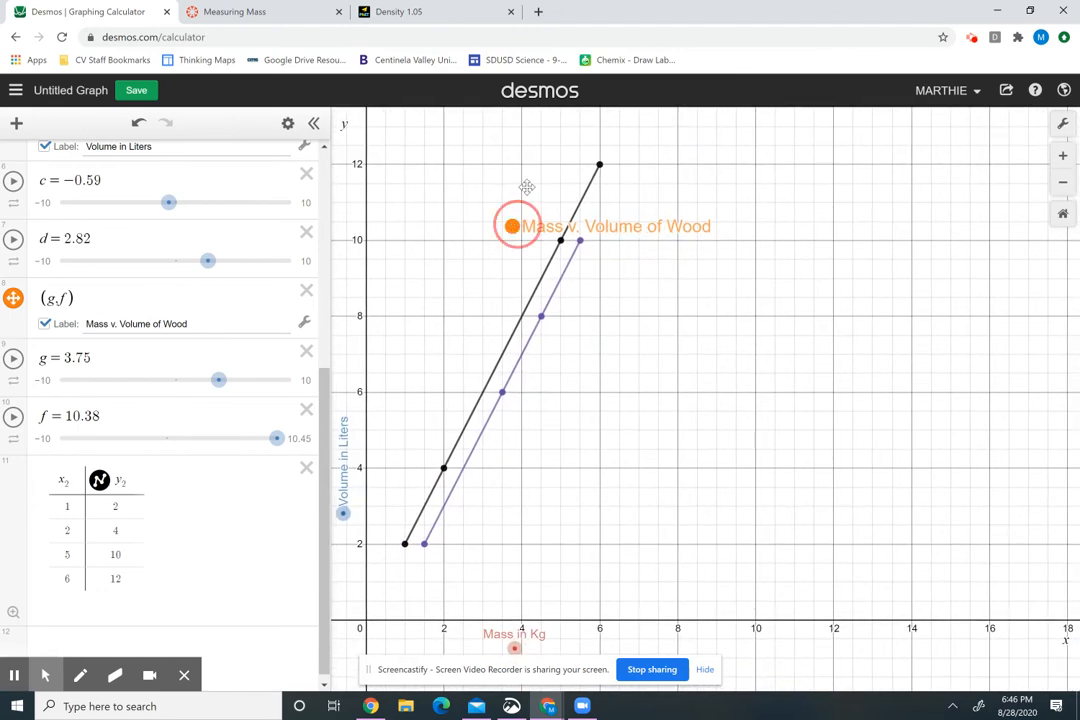
pyautogui.moveTo(527, 187); pyautogui.dragTo(513, 138)
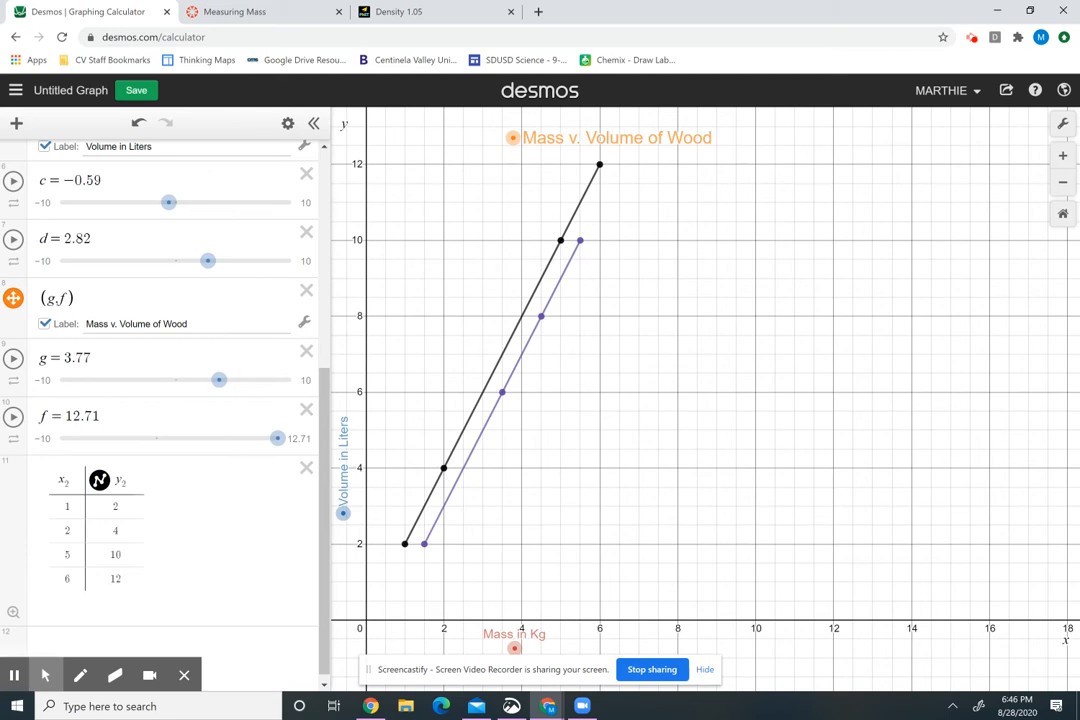
# Collapse and reopen the expression list, and resize it narrower to give the graph more room
pyautogui.moveTo(331, 240); pyautogui.dragTo(711, 240)
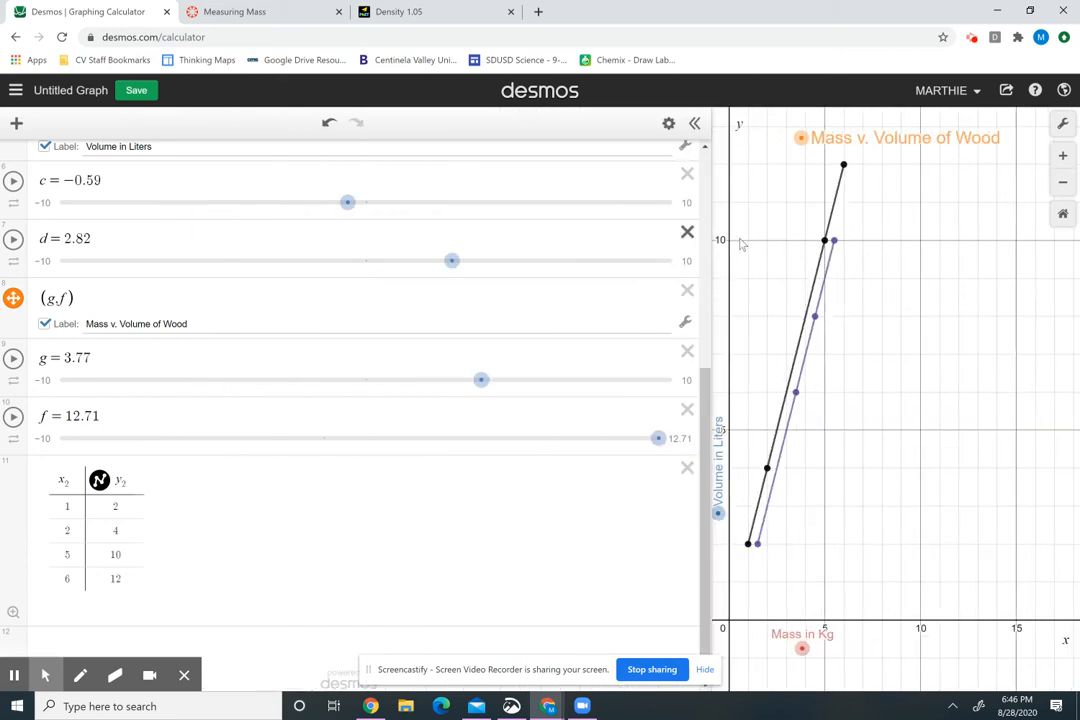
pyautogui.click(693, 123)
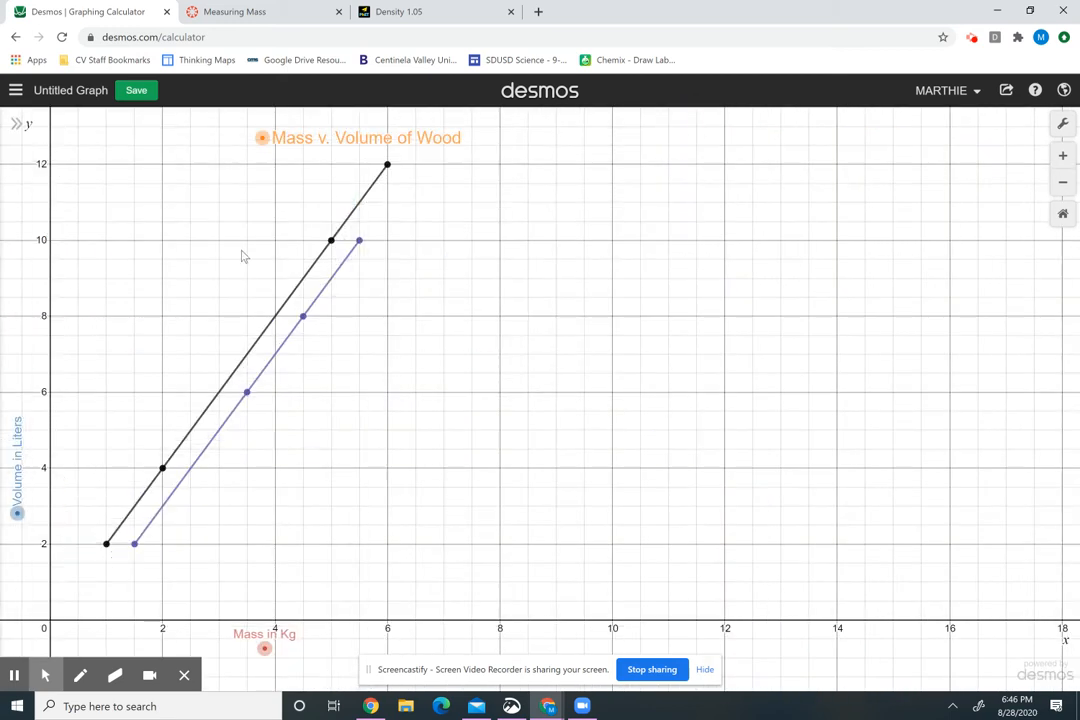
pyautogui.click(16, 123)
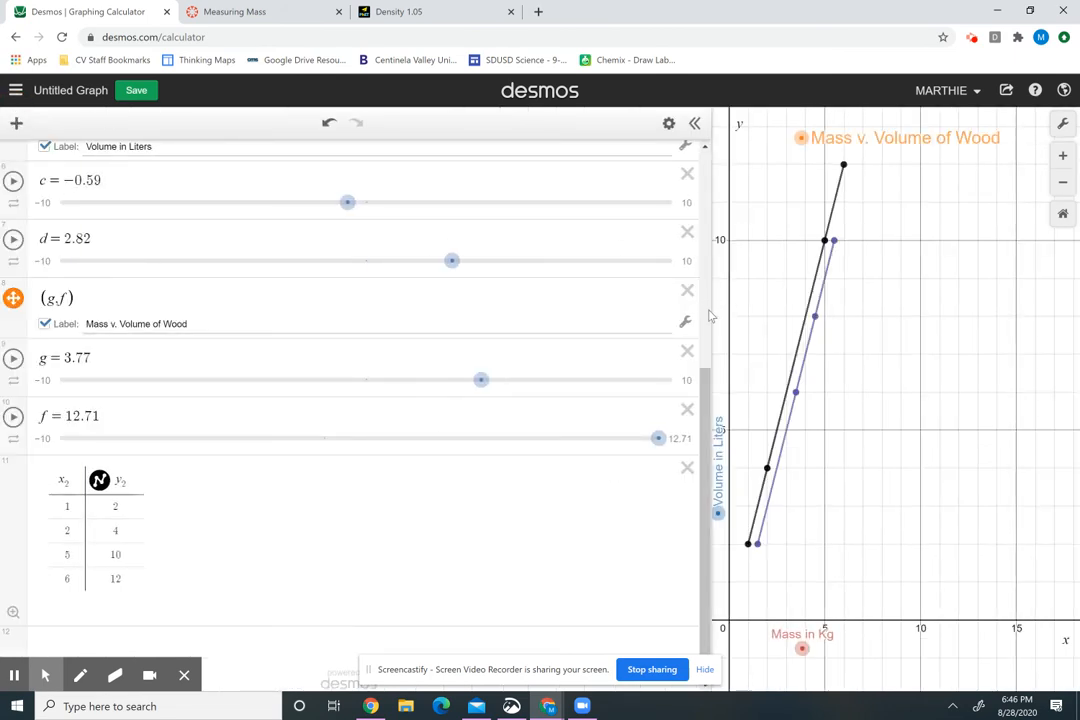
pyautogui.moveTo(716, 323); pyautogui.dragTo(292, 338)
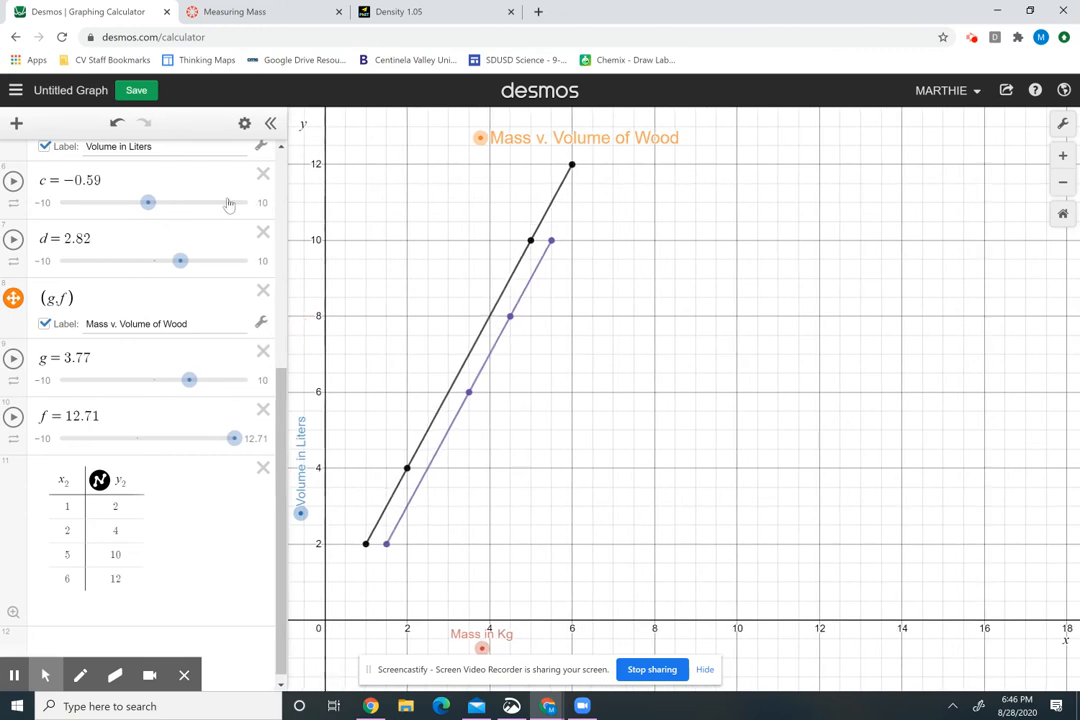
# Shorten the title label of point (g,f) to "Mass v. Volume"
pyautogui.click(195, 324)
pyautogui.press('BackSpace')
pyautogui.press('BackSpace')
pyautogui.press('BackSpace')
pyautogui.press('BackSpace')
pyautogui.press('BackSpace')
pyautogui.press('BackSpace')
pyautogui.press('BackSpace')
pyautogui.press('BackSpace')
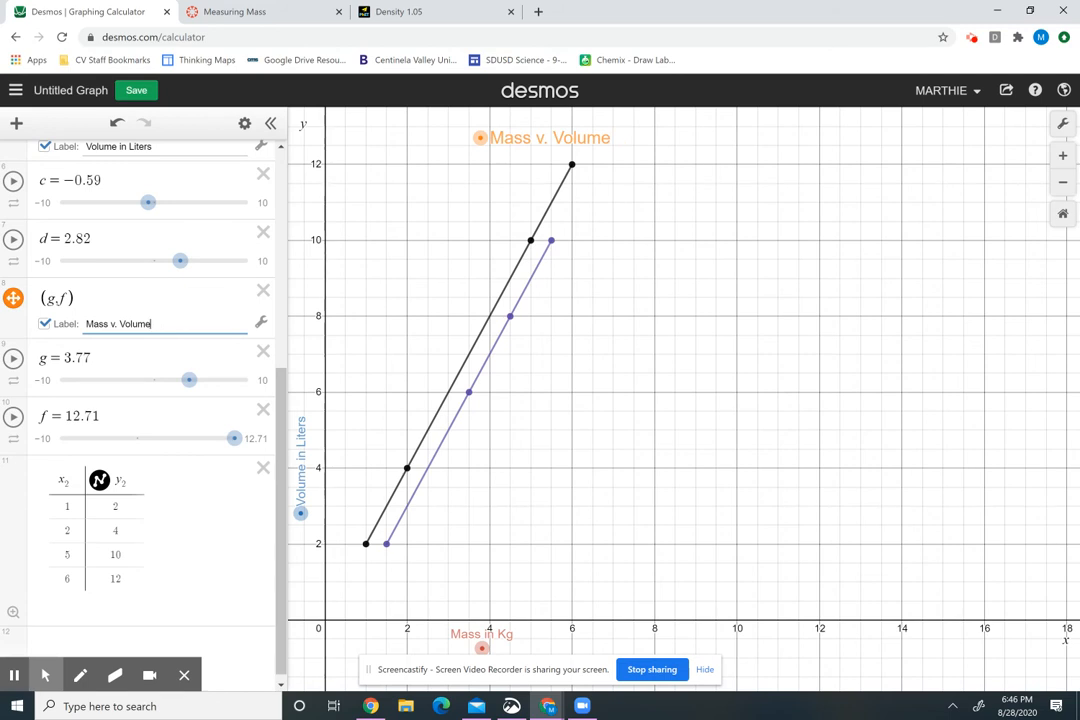
# Add a movable point (h,k) in the empty expression below the second table, with sliders for both h and k
pyautogui.scroll(-1, 181, 514)
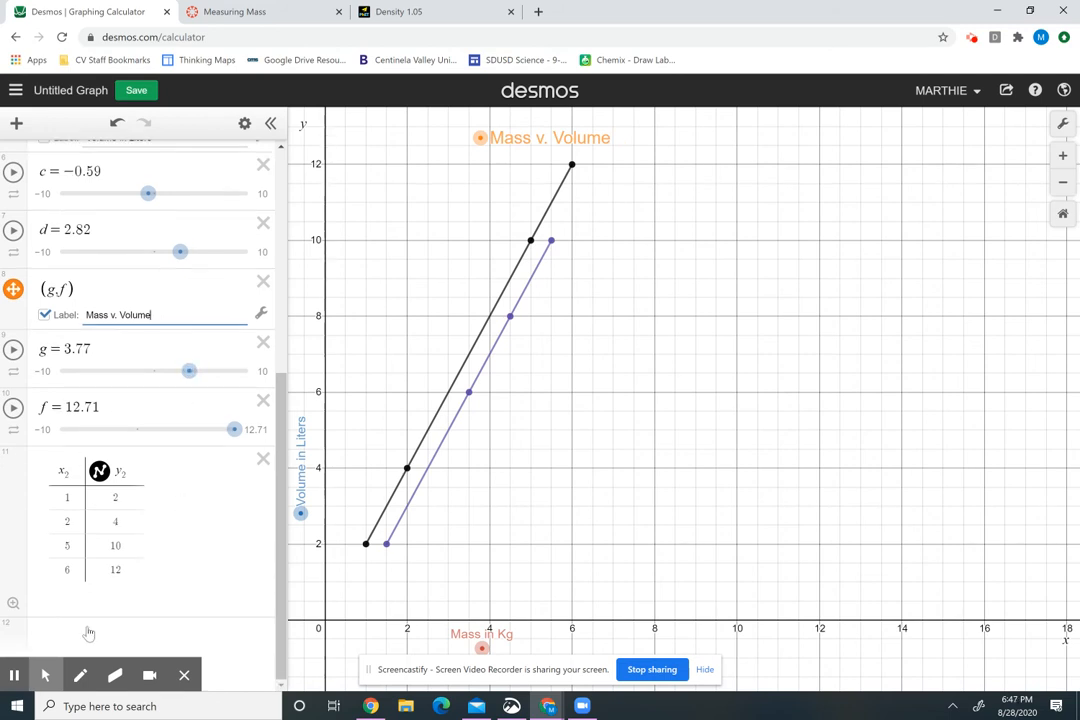
pyautogui.click(78, 638)
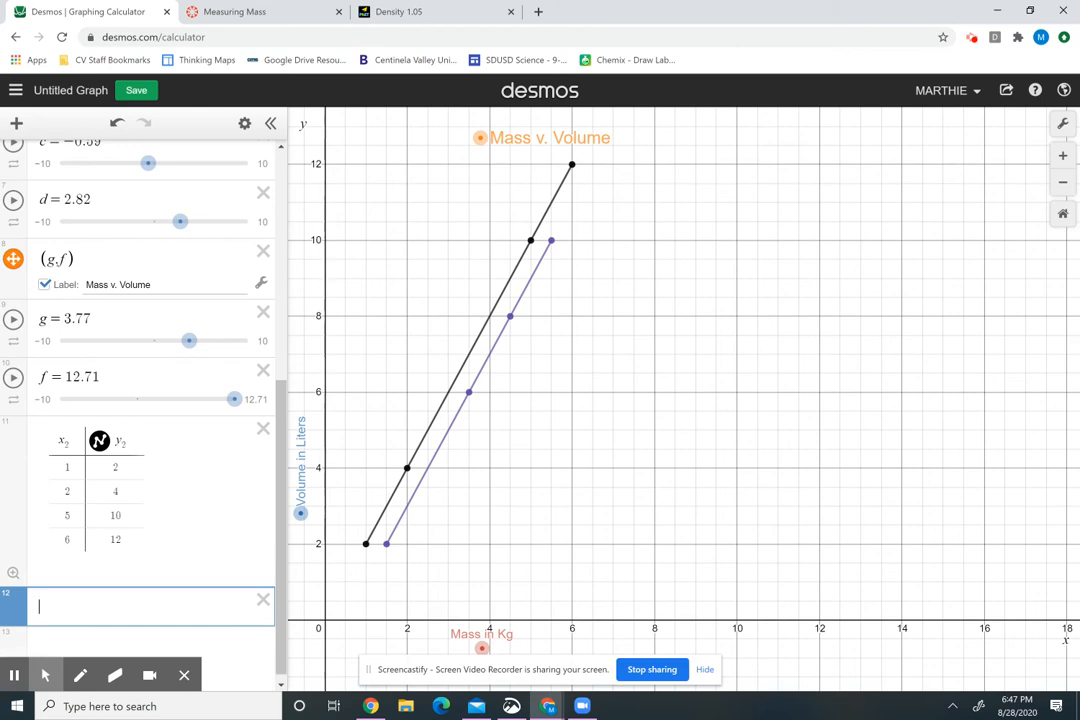
pyautogui.write('(')
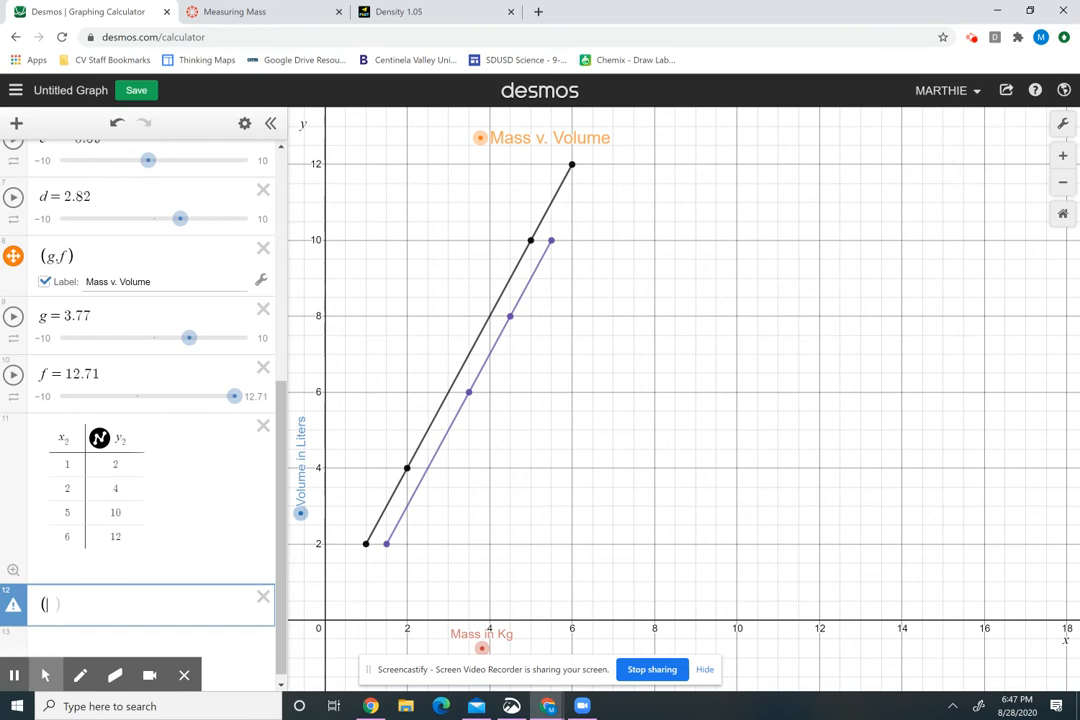
pyautogui.write('h')
pyautogui.write(',')
pyautogui.write(',')
pyautogui.write('k')
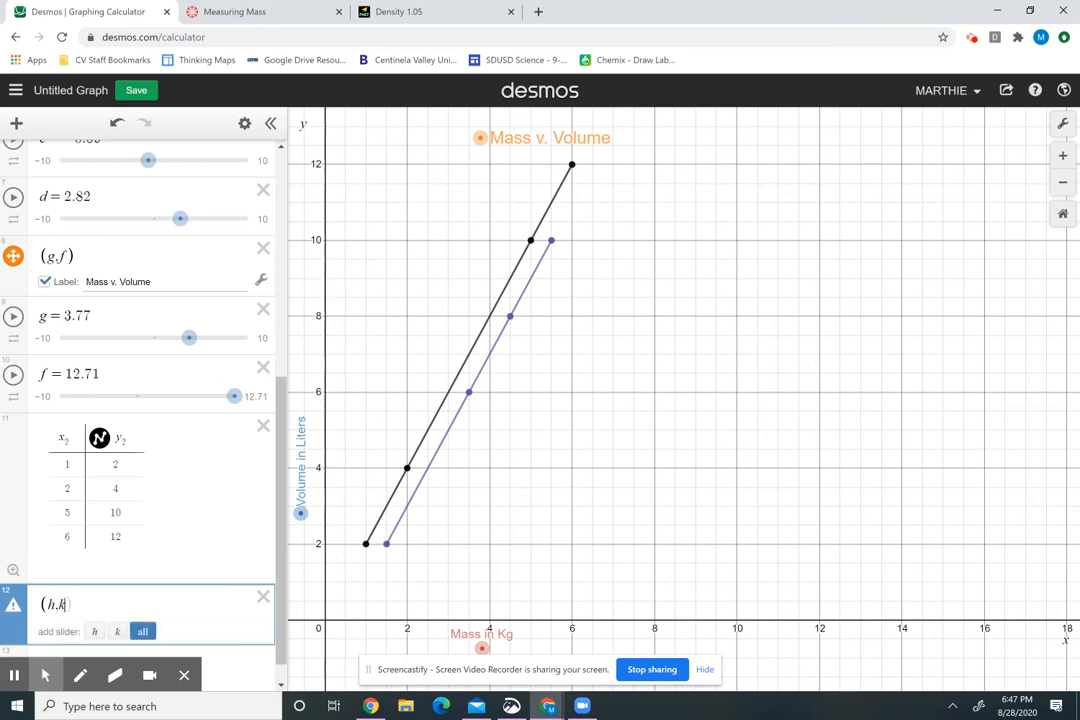
pyautogui.write(')')
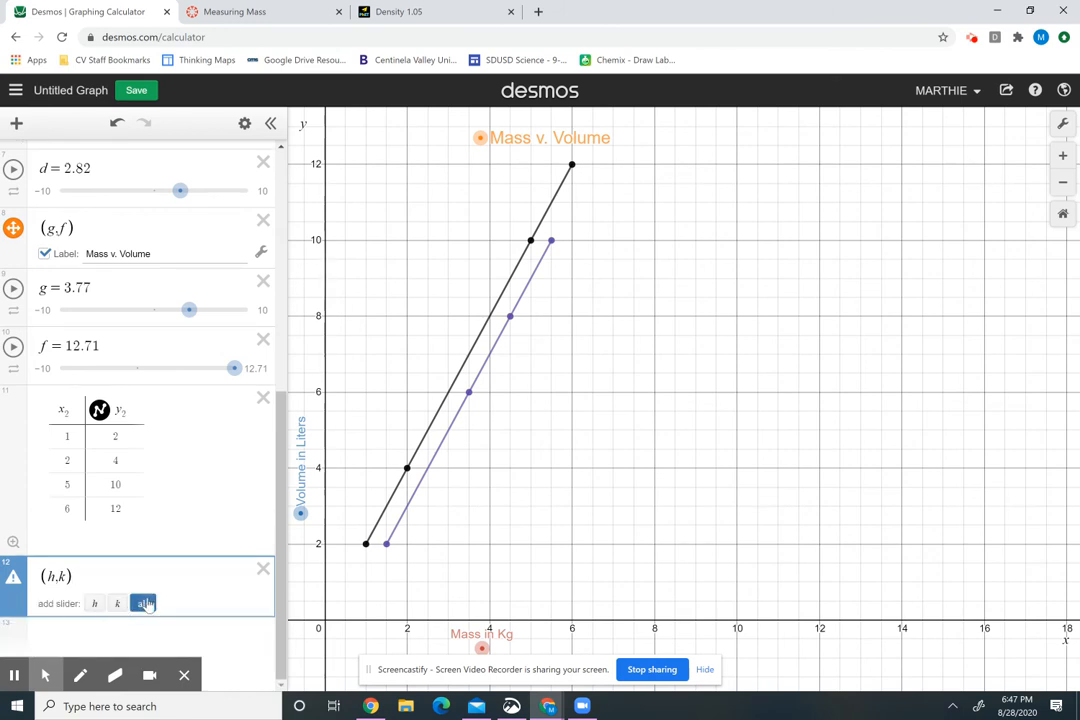
pyautogui.click(146, 603)
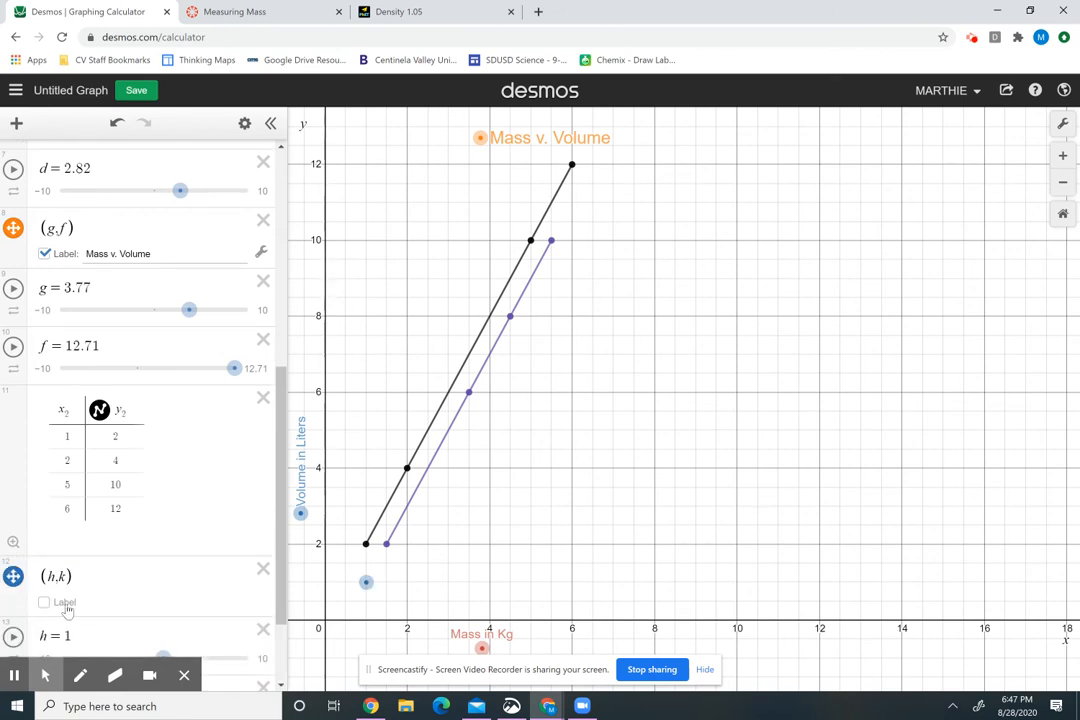
# Show a label on point (h,k) and name it "Wood"
pyautogui.click(44, 603)
pyautogui.click(149, 602)
pyautogui.write('Wood')
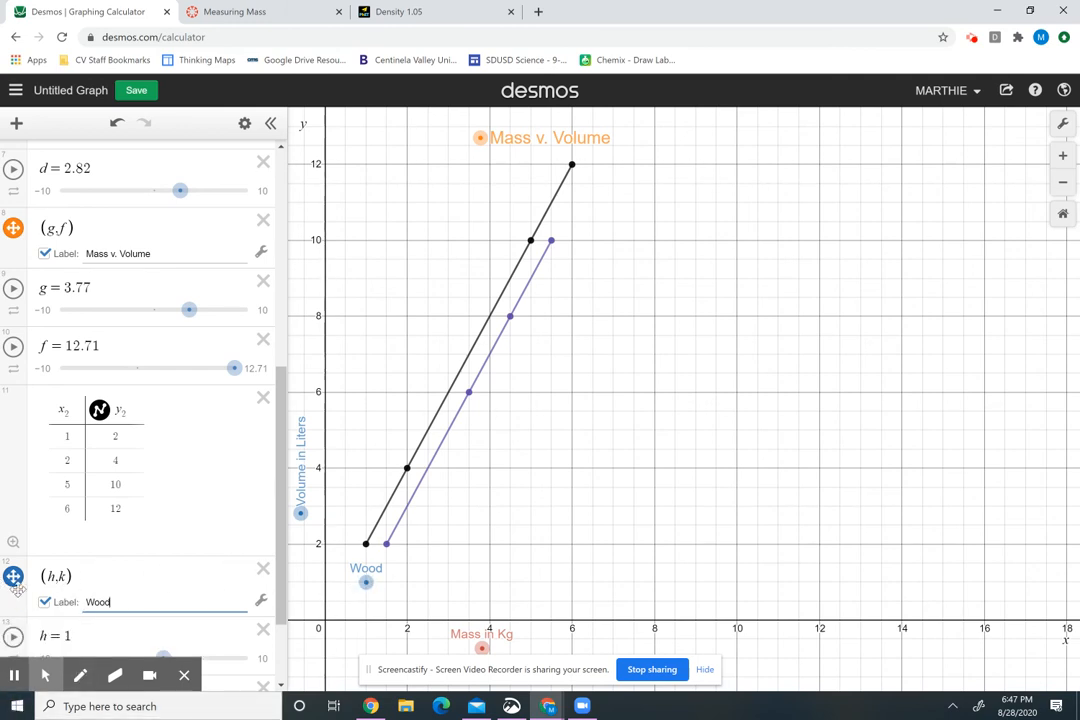
# Recolor the "Wood" label point (h,k) purple and move it beside the purple line, at about (5.35, 8)
pyautogui.click(245, 122)
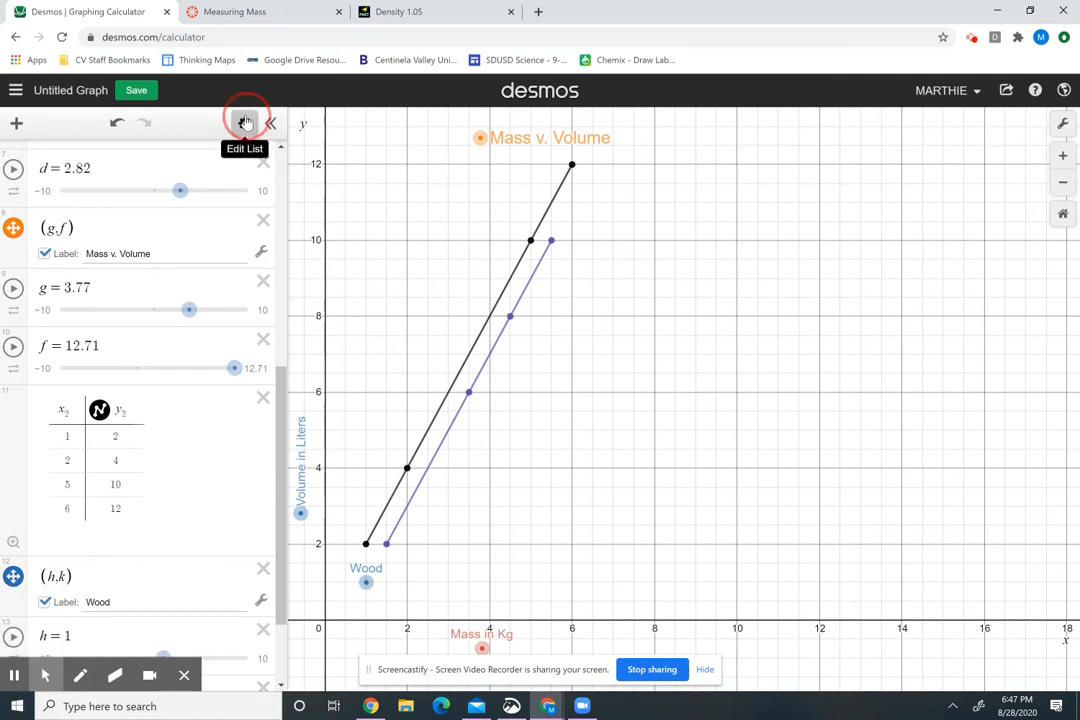
pyautogui.click(13, 578)
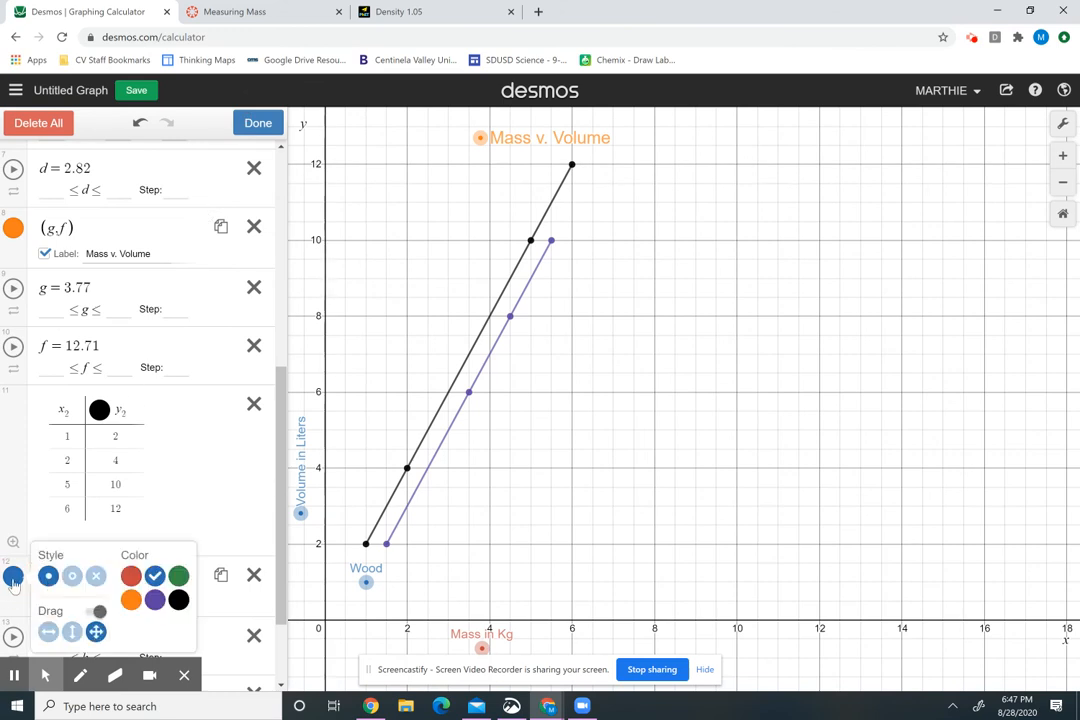
pyautogui.click(155, 600)
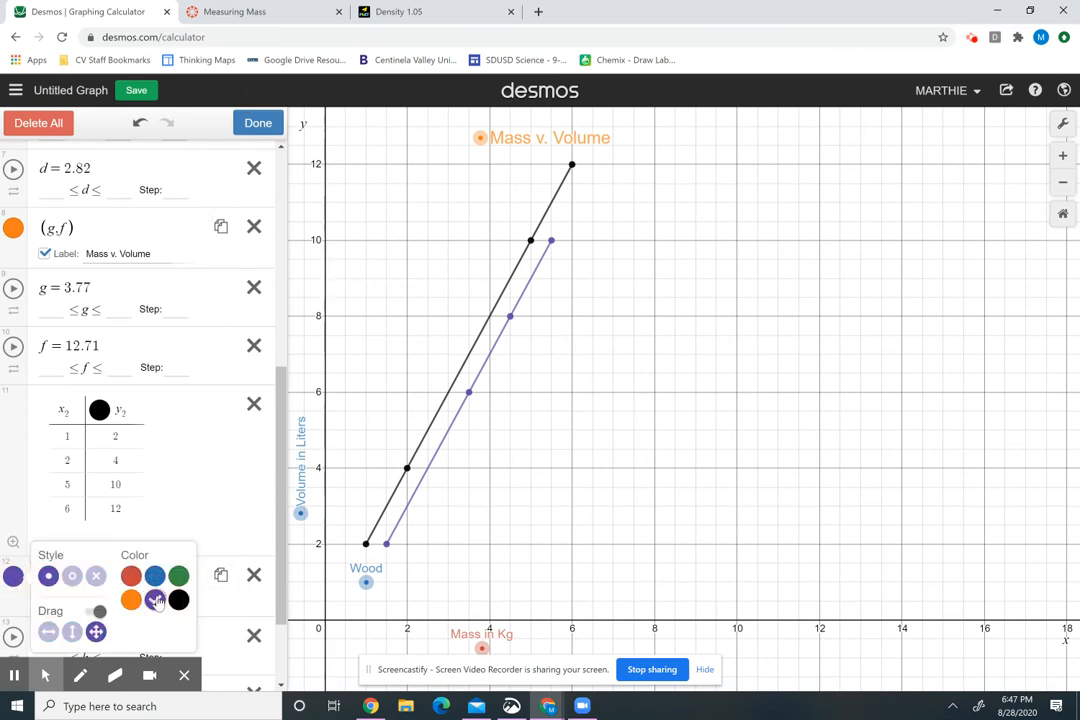
pyautogui.moveTo(366, 582); pyautogui.dragTo(545, 316)
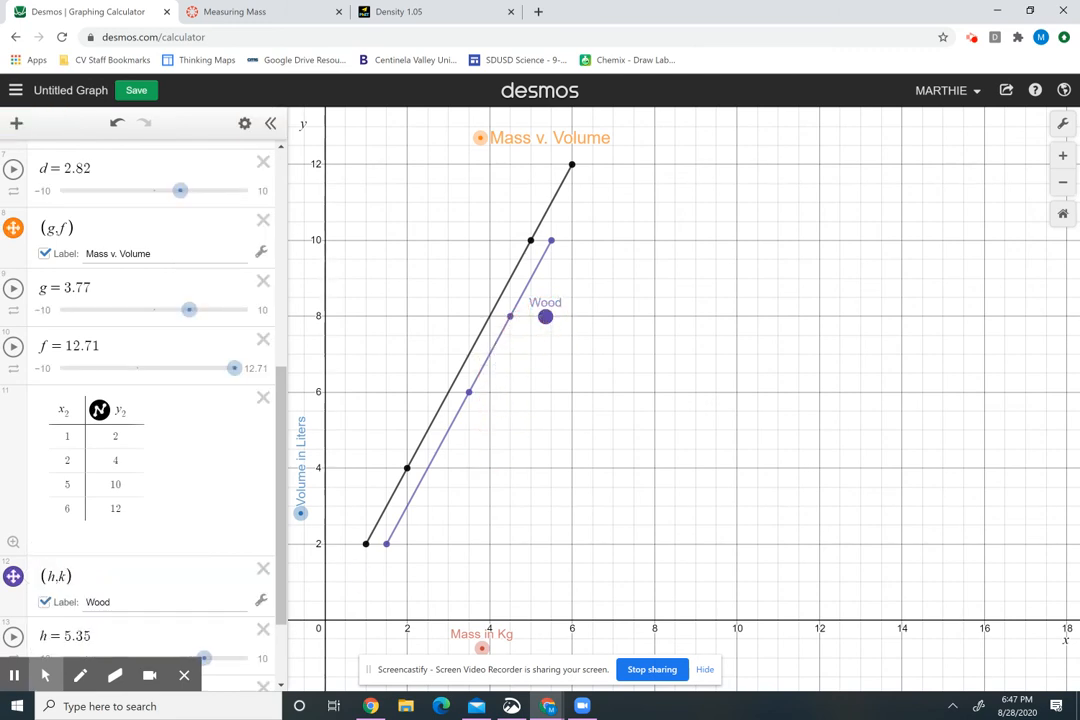
# Add a movable point (l,m) in the empty expression below the k slider, with sliders for both l and m
pyautogui.scroll(-1, 157, 605)
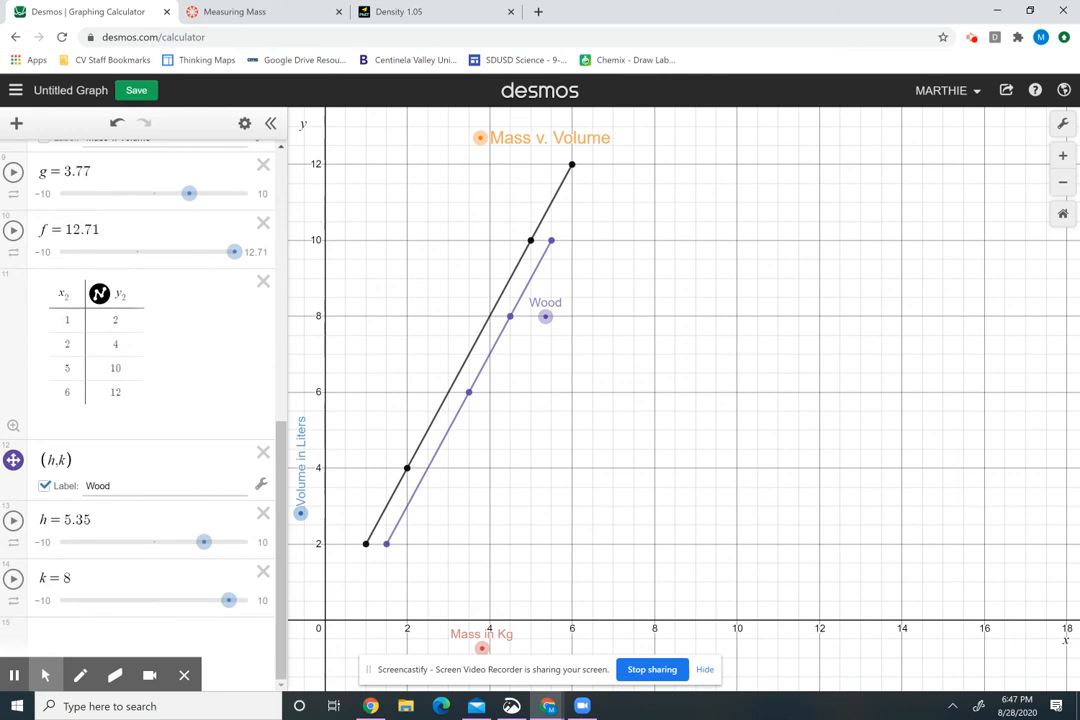
pyautogui.click(92, 630)
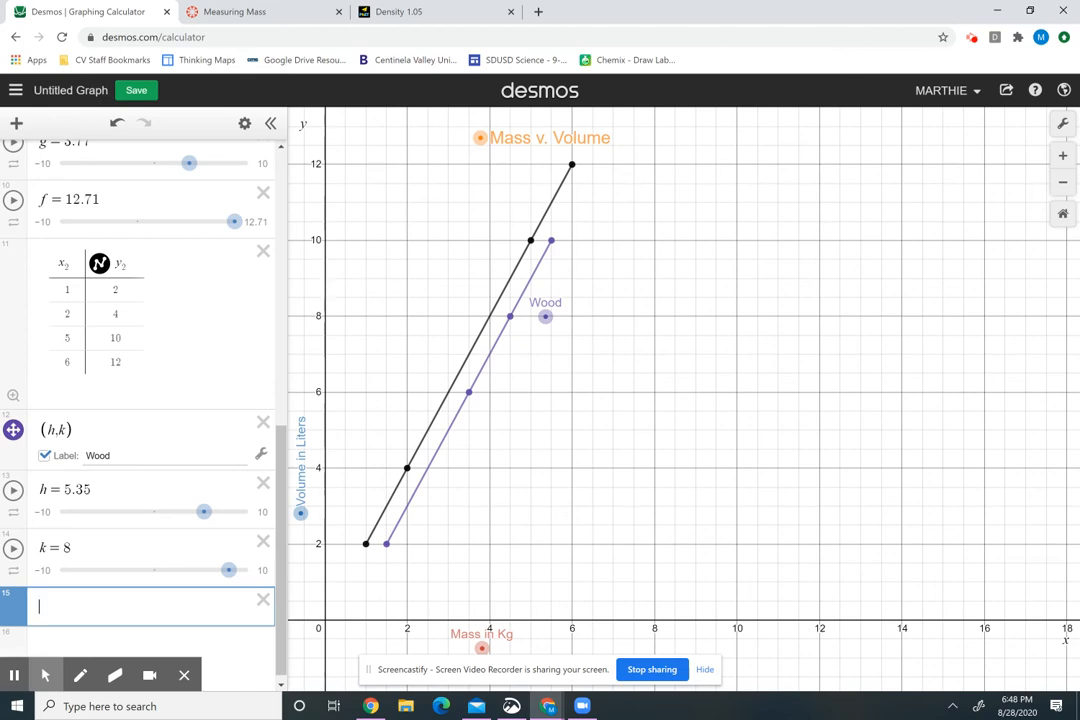
pyautogui.write('ad')
pyautogui.press('BackSpace')
pyautogui.press('BackSpace')
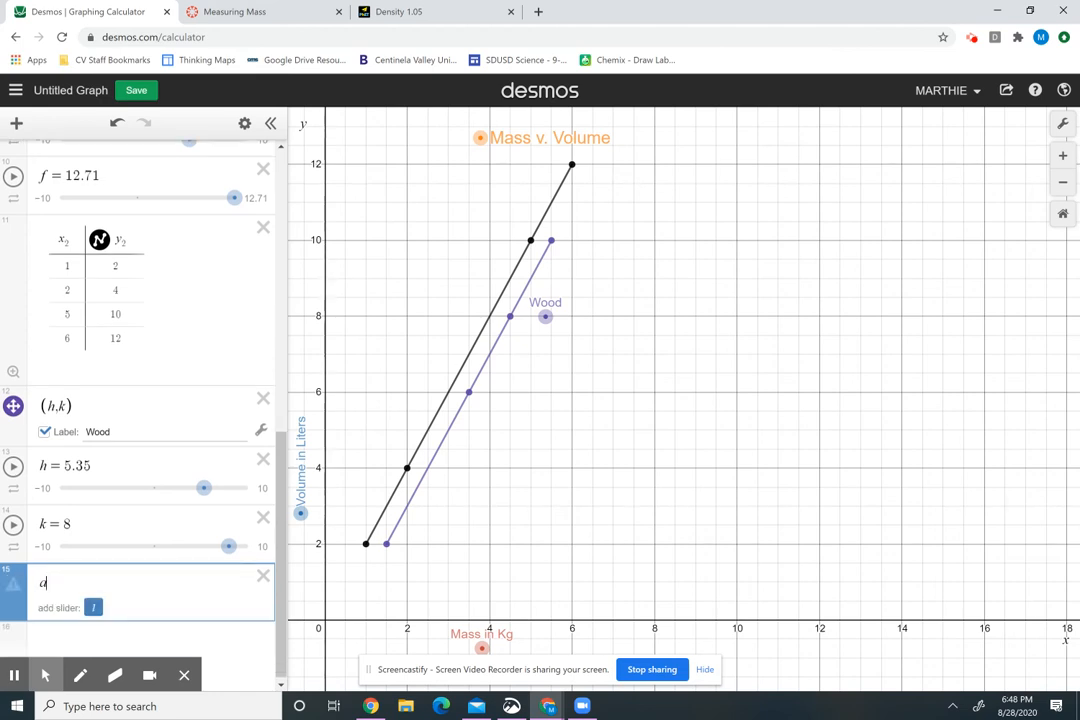
pyautogui.write('(')
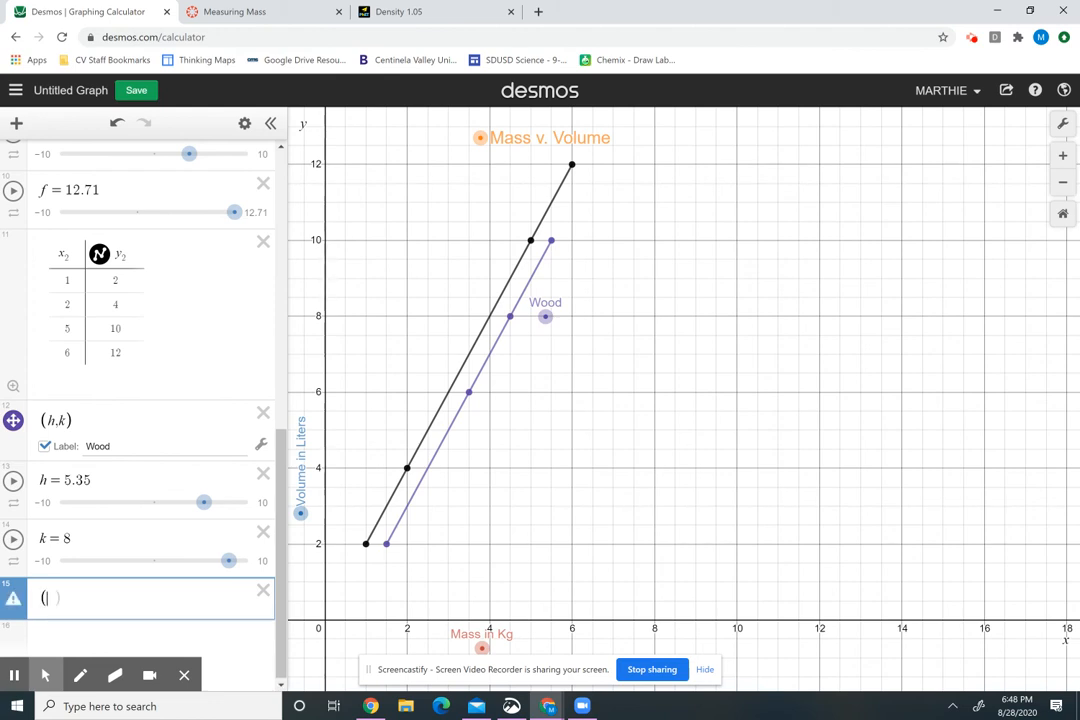
pyautogui.write('l,m')
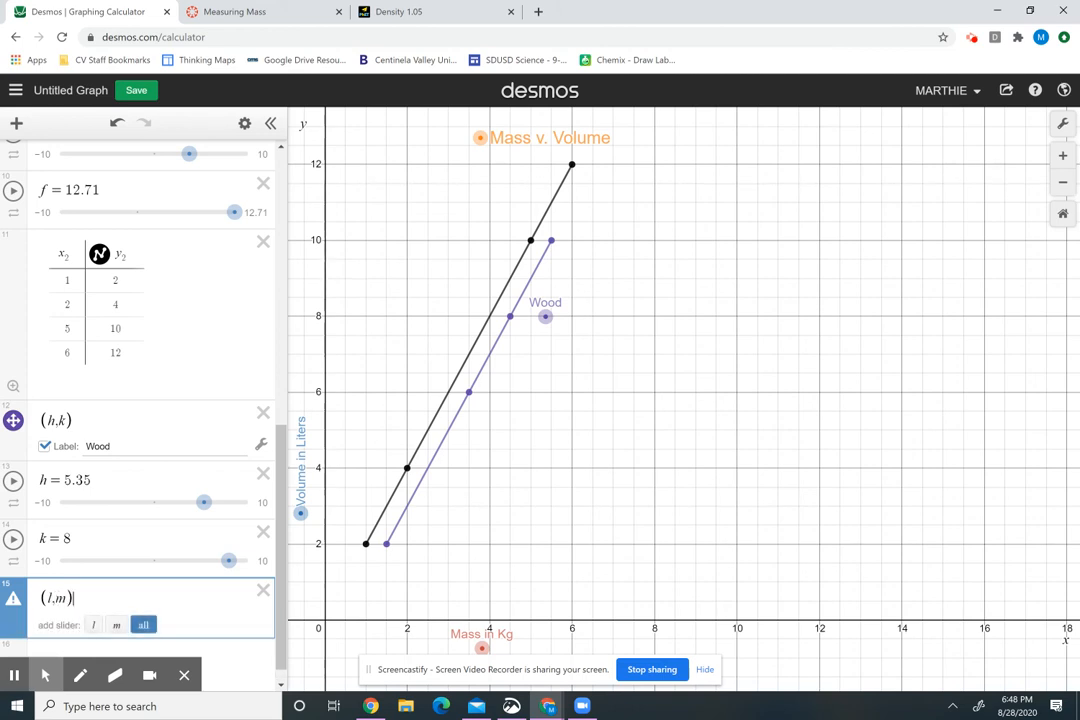
pyautogui.click(149, 619)
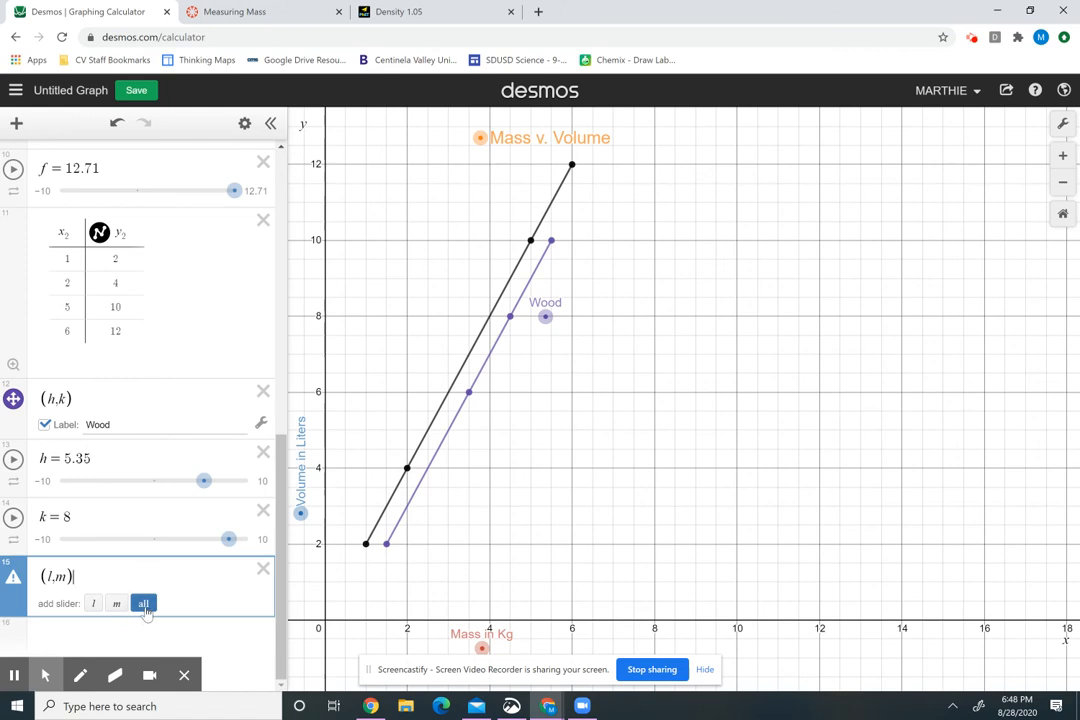
pyautogui.click(146, 607)
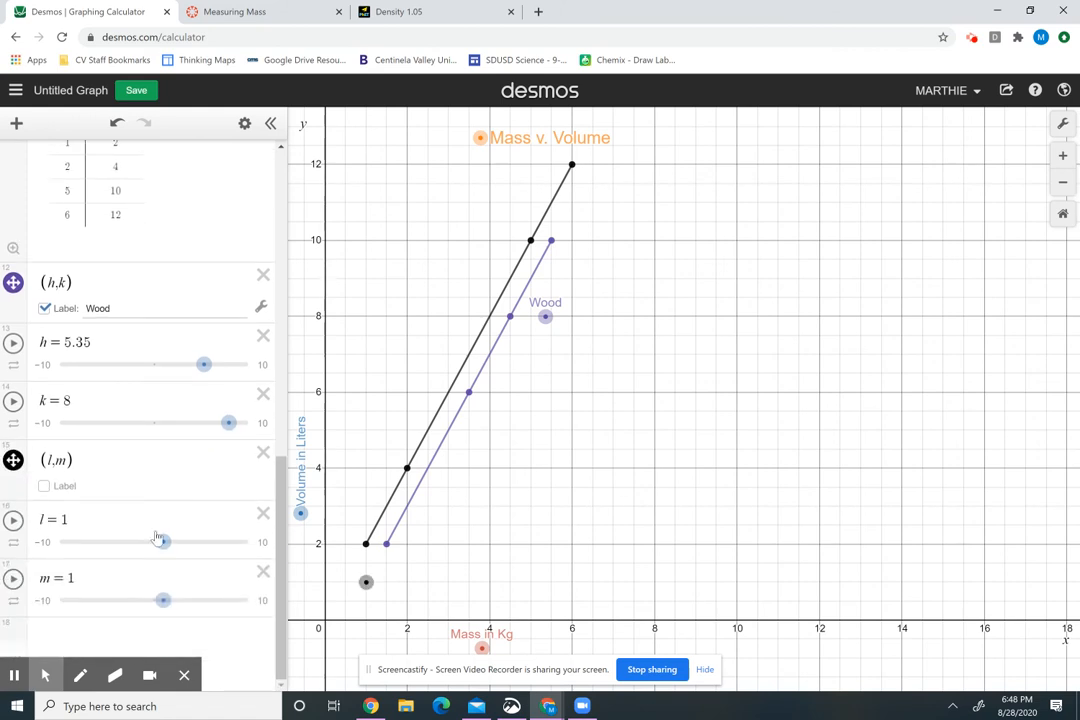
# Label point (l,m) "Metal" and move it beside the black line, at about (3.2, 7.3)
pyautogui.click(45, 486)
pyautogui.click(121, 485)
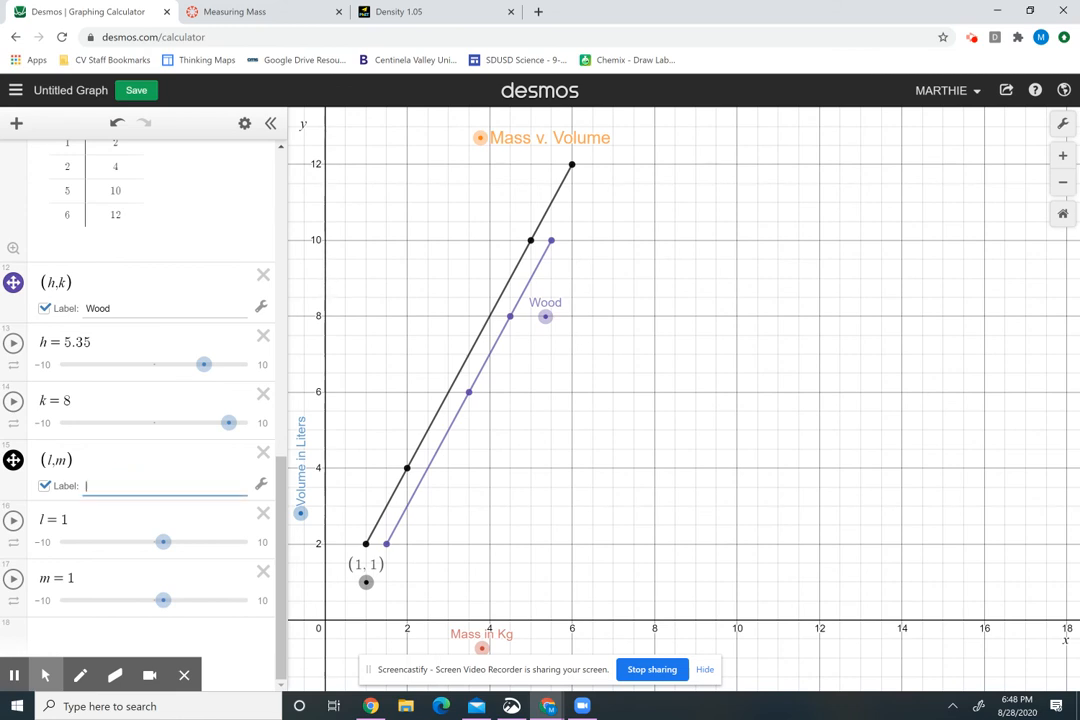
pyautogui.write('Metal')
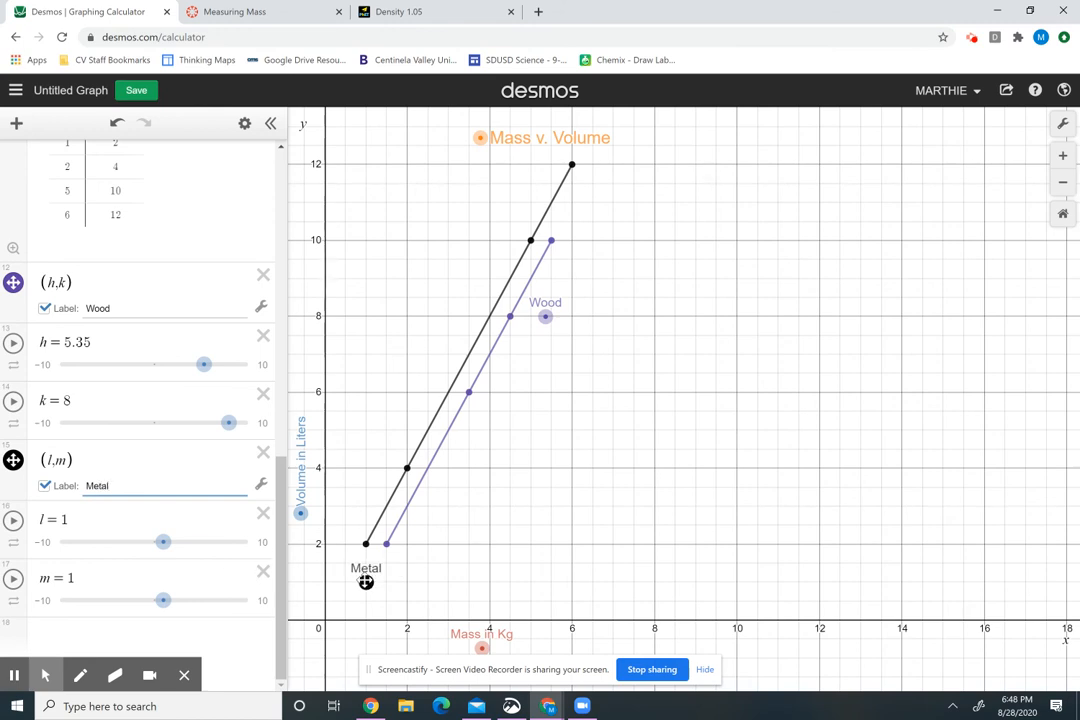
pyautogui.moveTo(366, 582); pyautogui.dragTo(457, 344)
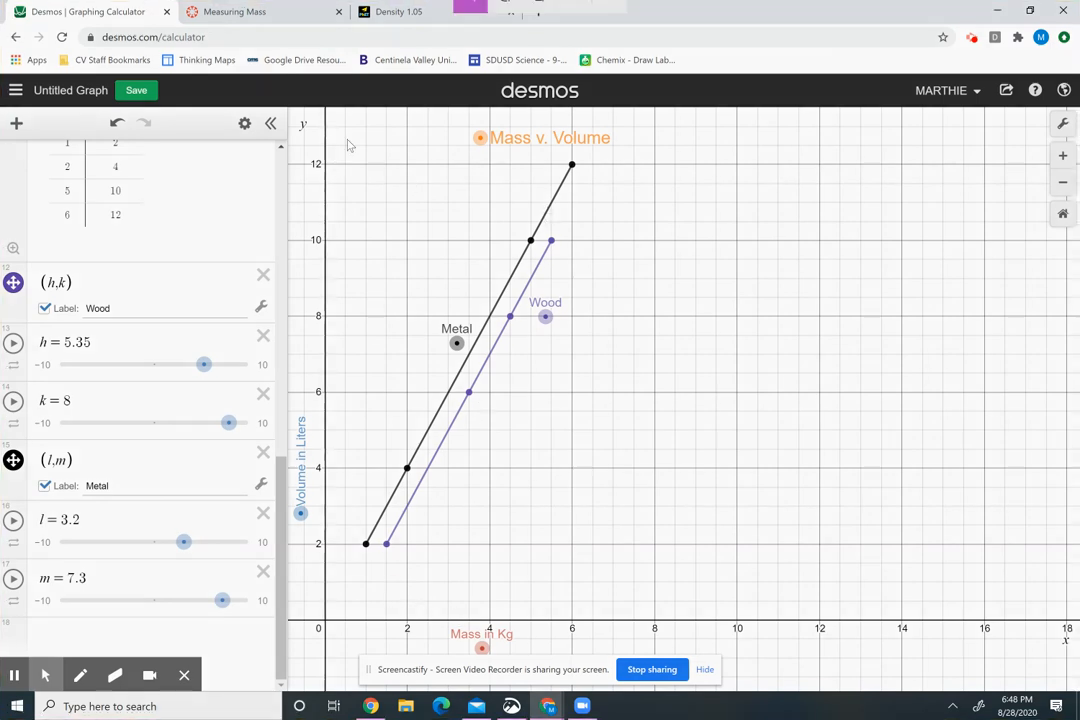
# Take a screen snip of the graph area covering the title, both axis labels and both labeled lines
pyautogui.press('super+shift+s')
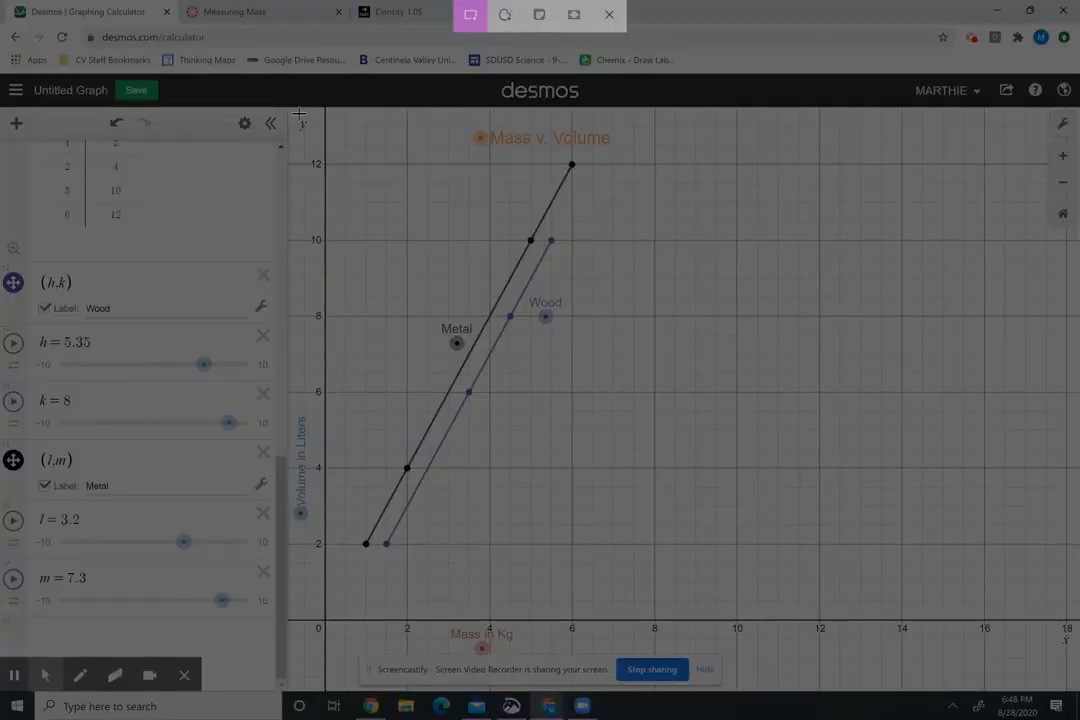
pyautogui.moveTo(299, 113); pyautogui.dragTo(633, 655)
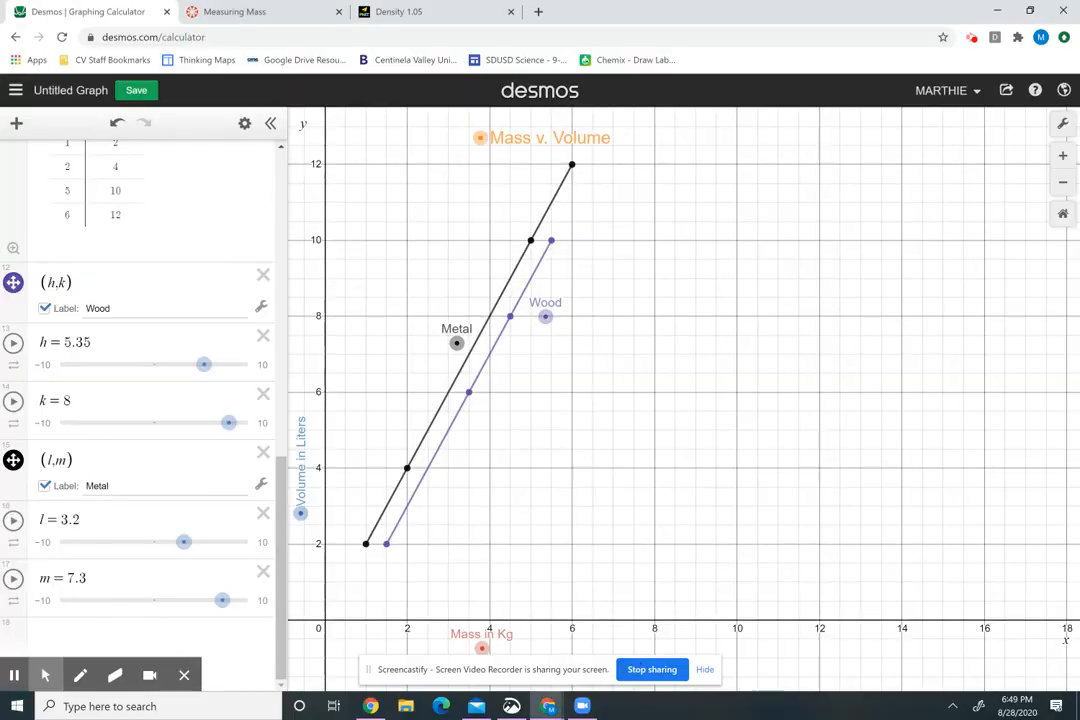
# Switch to the Canvas course and open the "Measuring Mass/ Volume P2" assignment from its assignments list
pyautogui.click(255, 14)
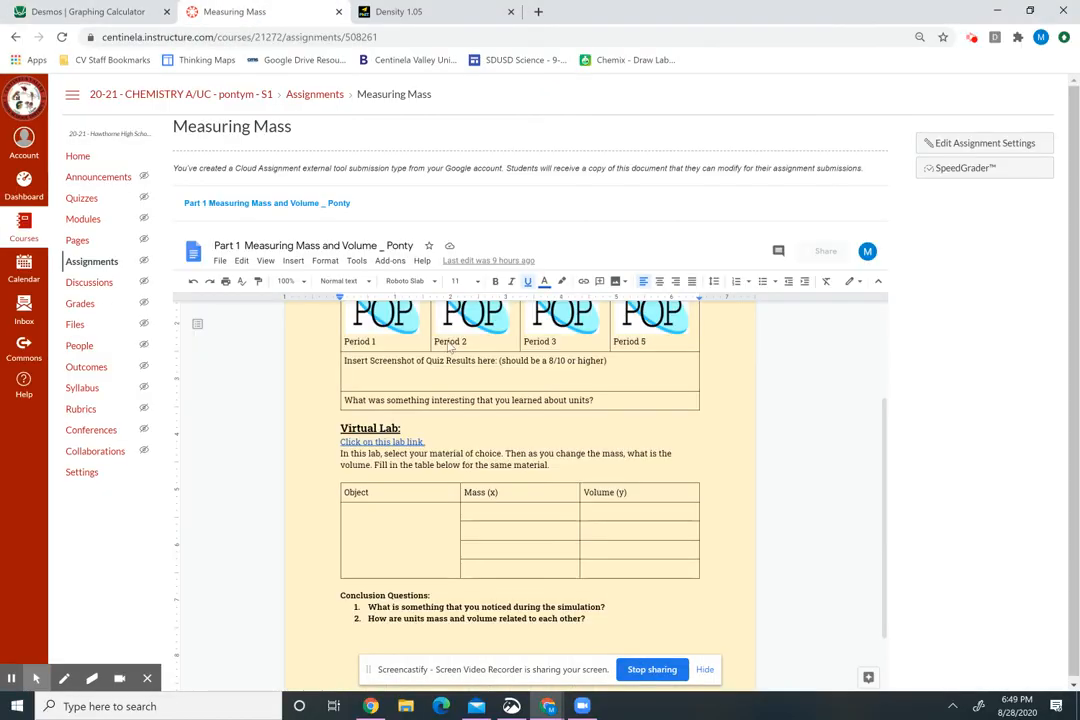
pyautogui.scroll(2, 522, 488)
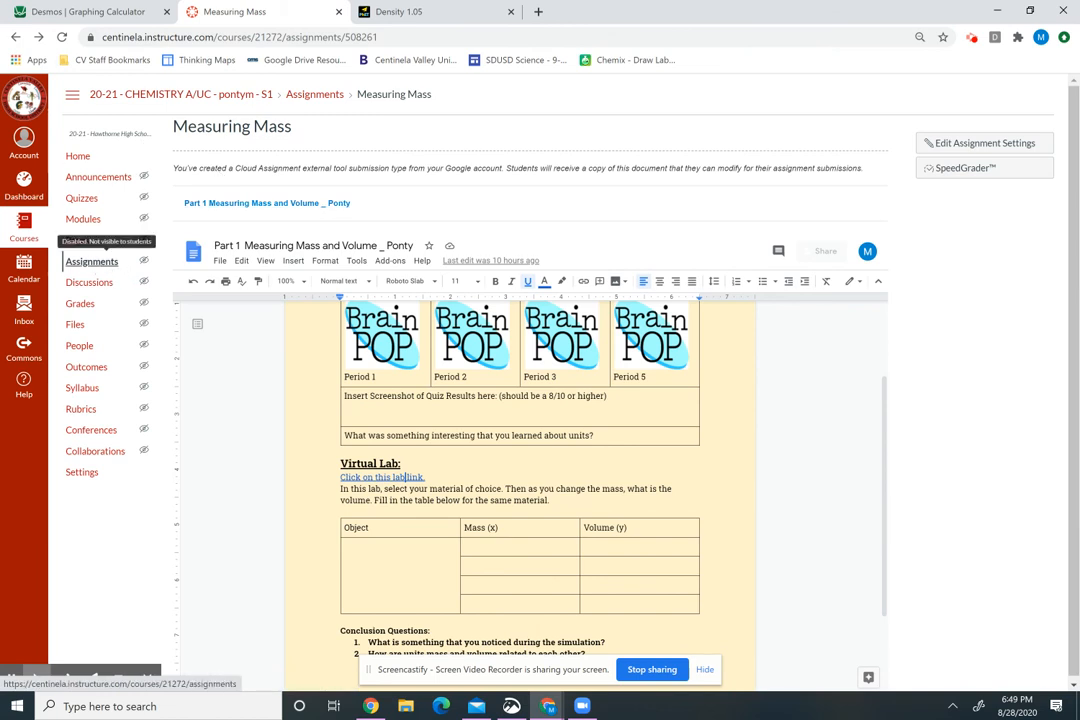
pyautogui.click(101, 269)
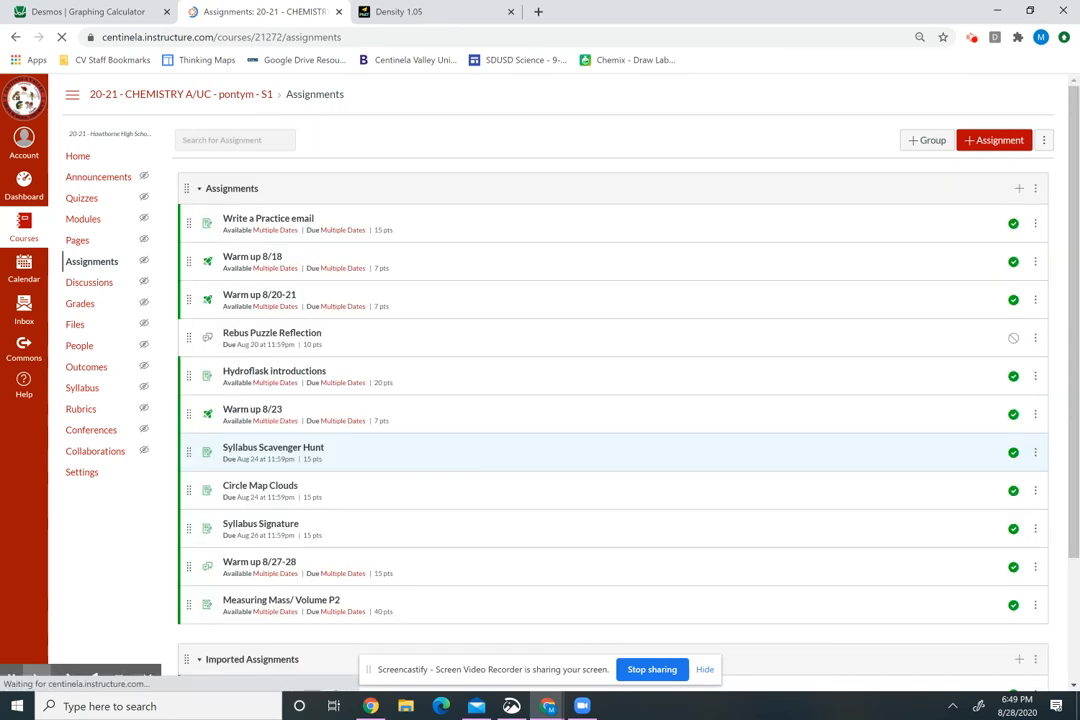
pyautogui.scroll(-1, 498, 463)
pyautogui.scroll(-1, 260, 400)
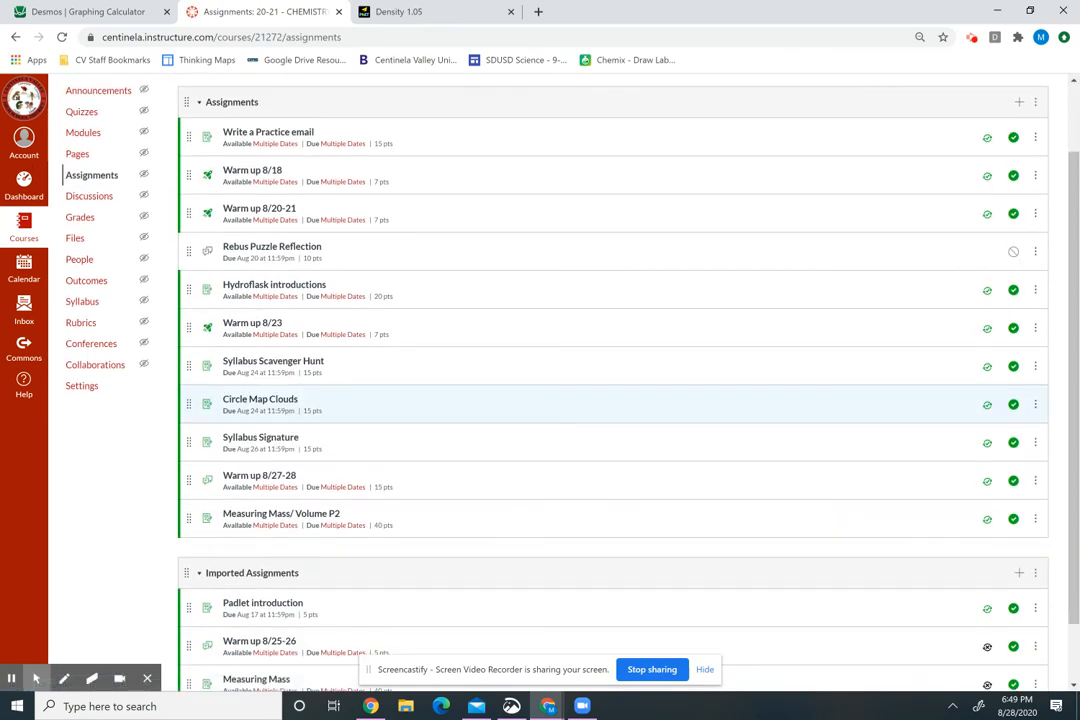
pyautogui.click(305, 520)
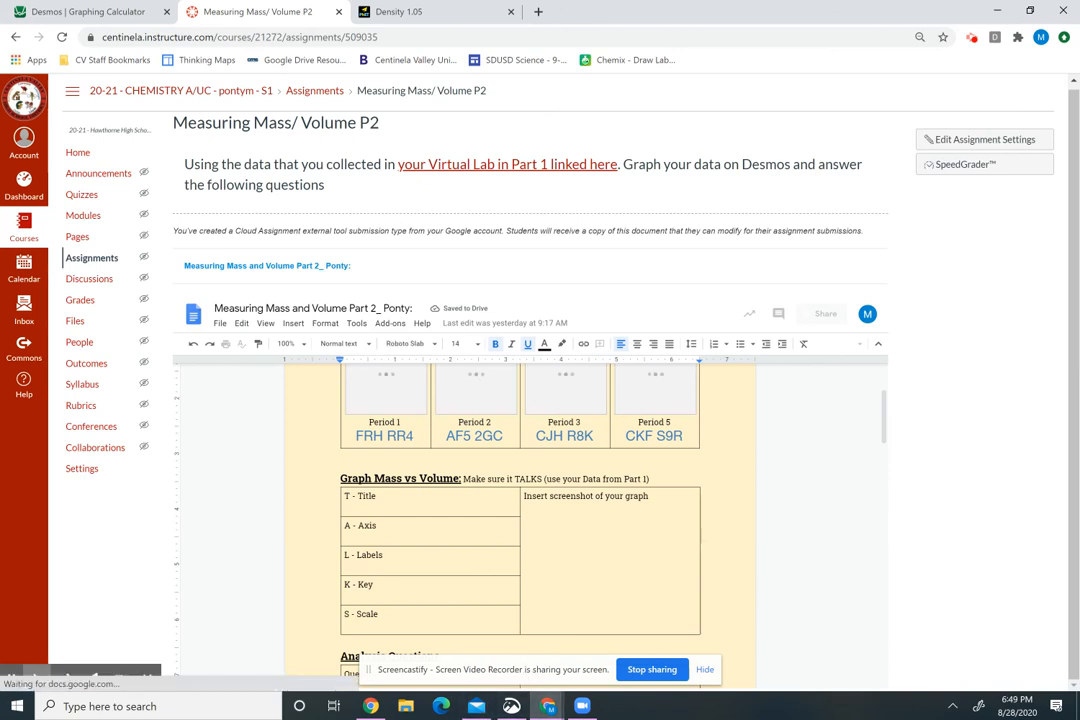
# Look through the embedded Part 2 document down to the aluminum and copper data tables and their questions
pyautogui.scroll(-3, 520, 500)
pyautogui.scroll(-15, 520, 500)
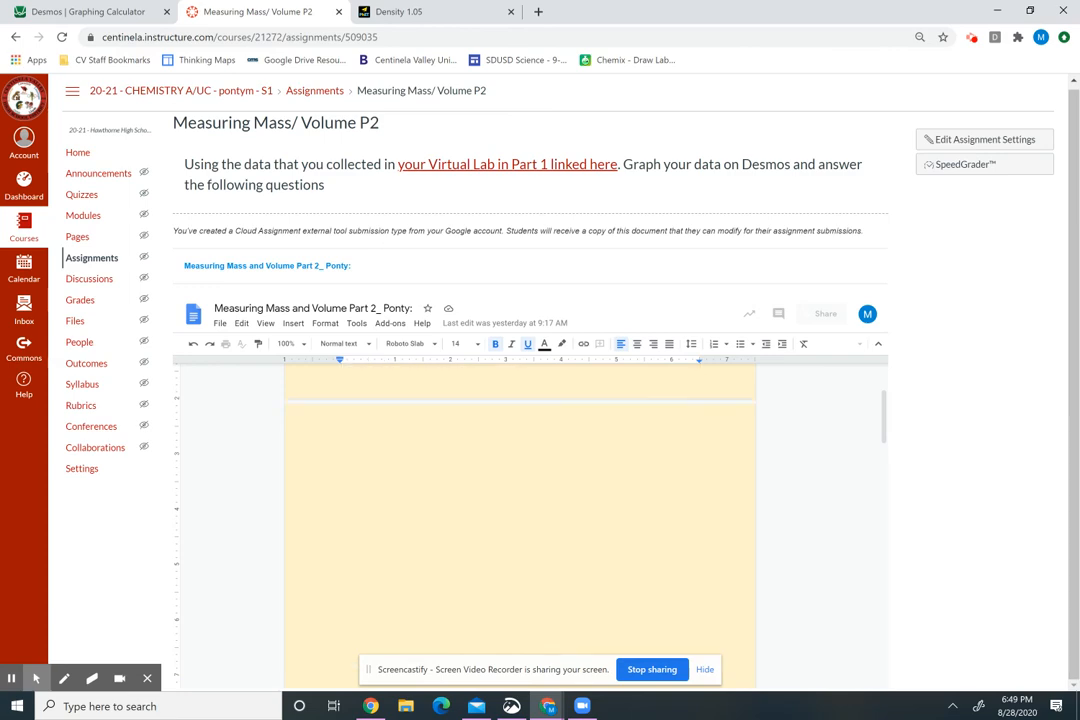
pyautogui.scroll(-5, 520, 500)
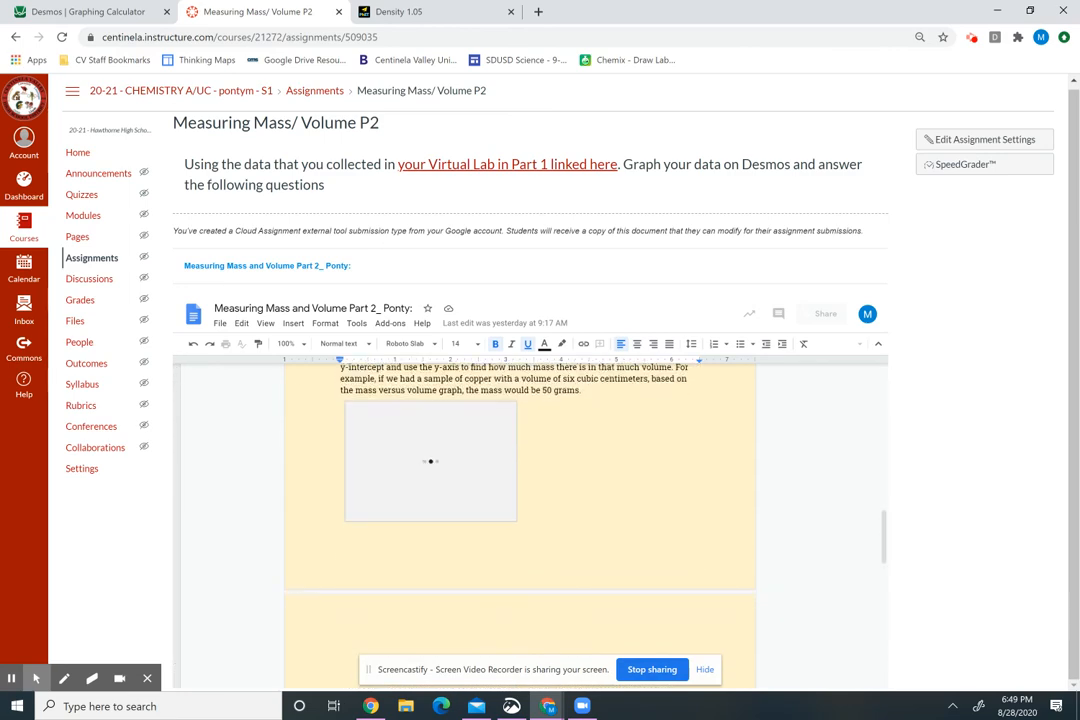
pyautogui.scroll(-4, 520, 500)
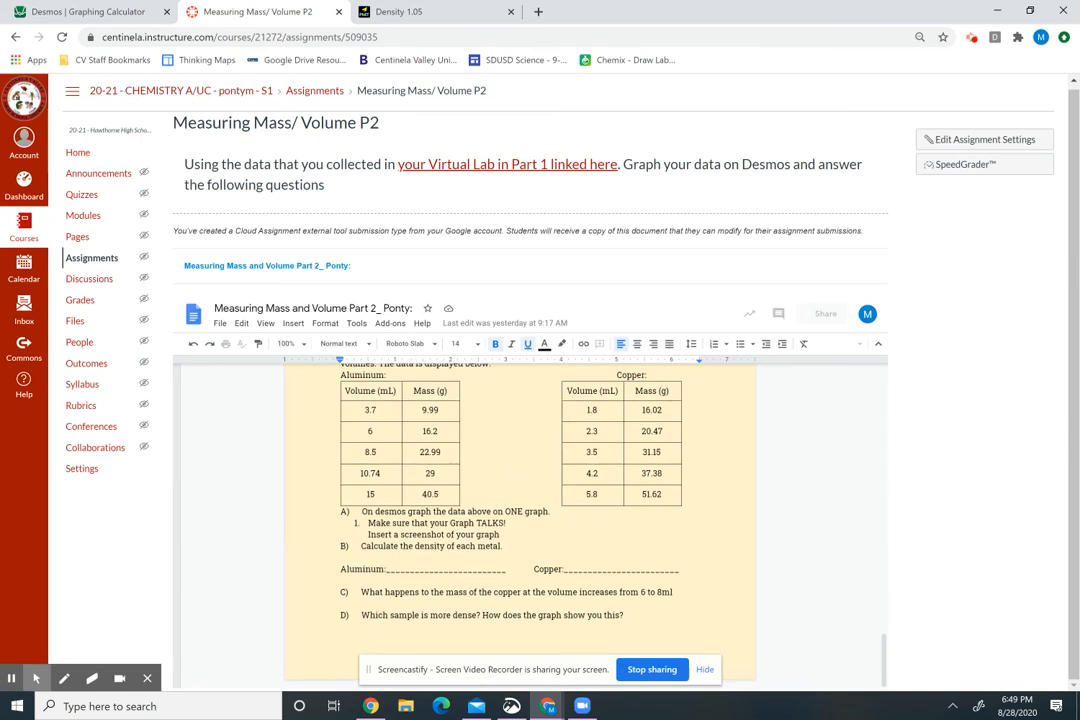
pyautogui.scroll(-1, 728, 557)
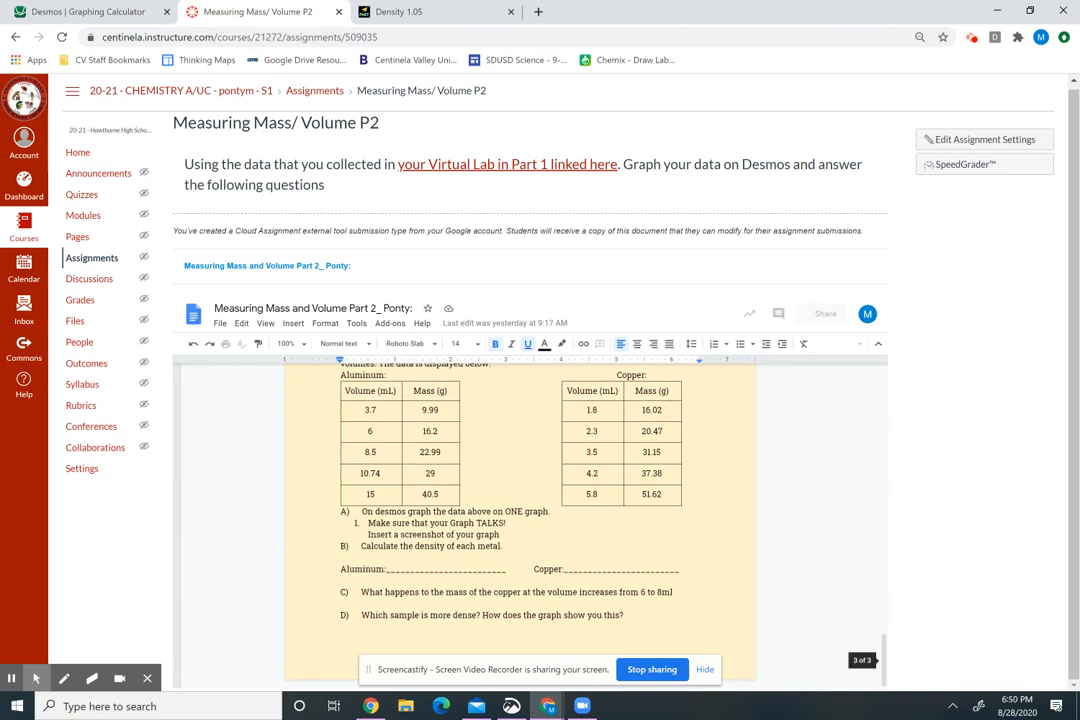